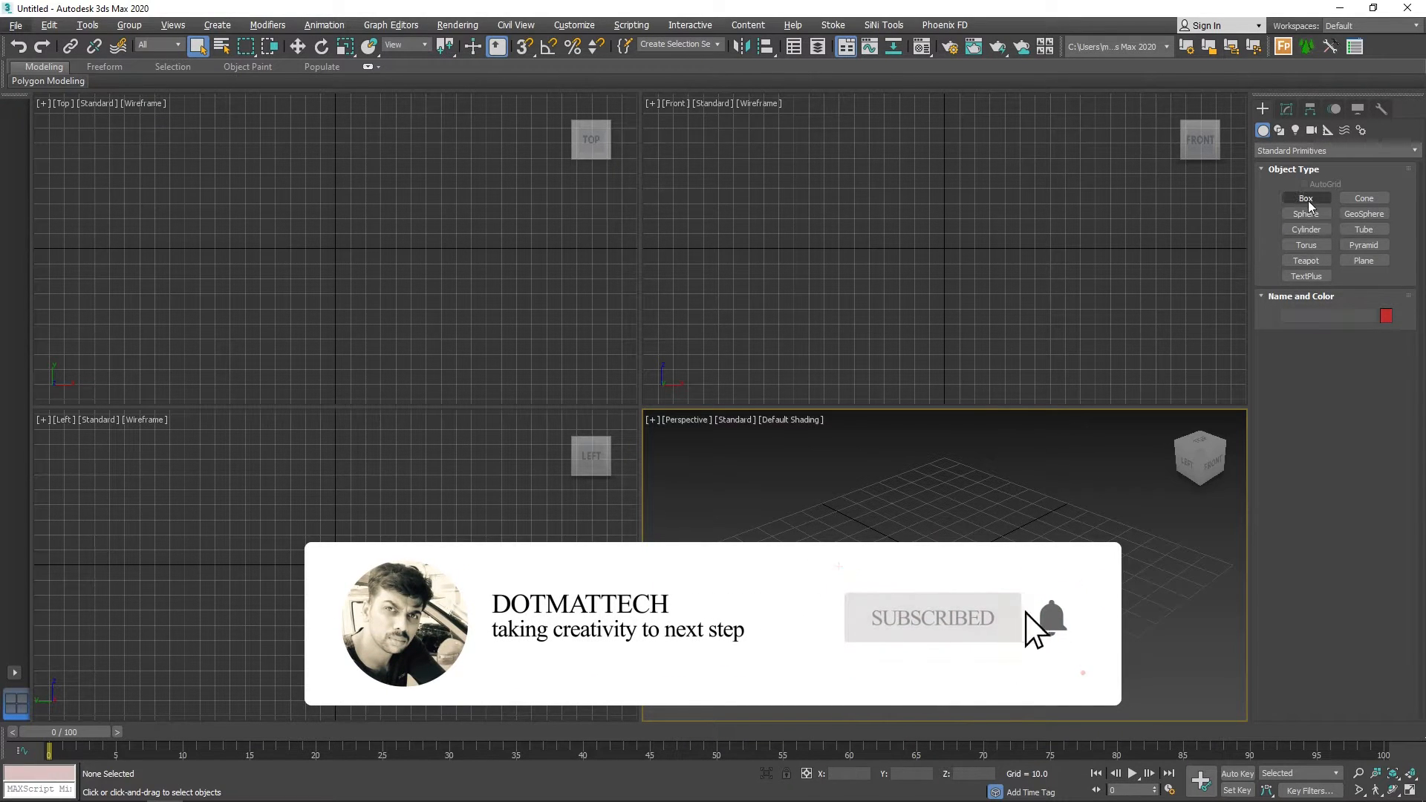
Create a cube with sides of about 140, centred on the grid origin in the Perspective viewport.
{"action": "left_click", "coordinate": [1305, 199]}
{"action": "left_click", "coordinate": [1315, 359]}
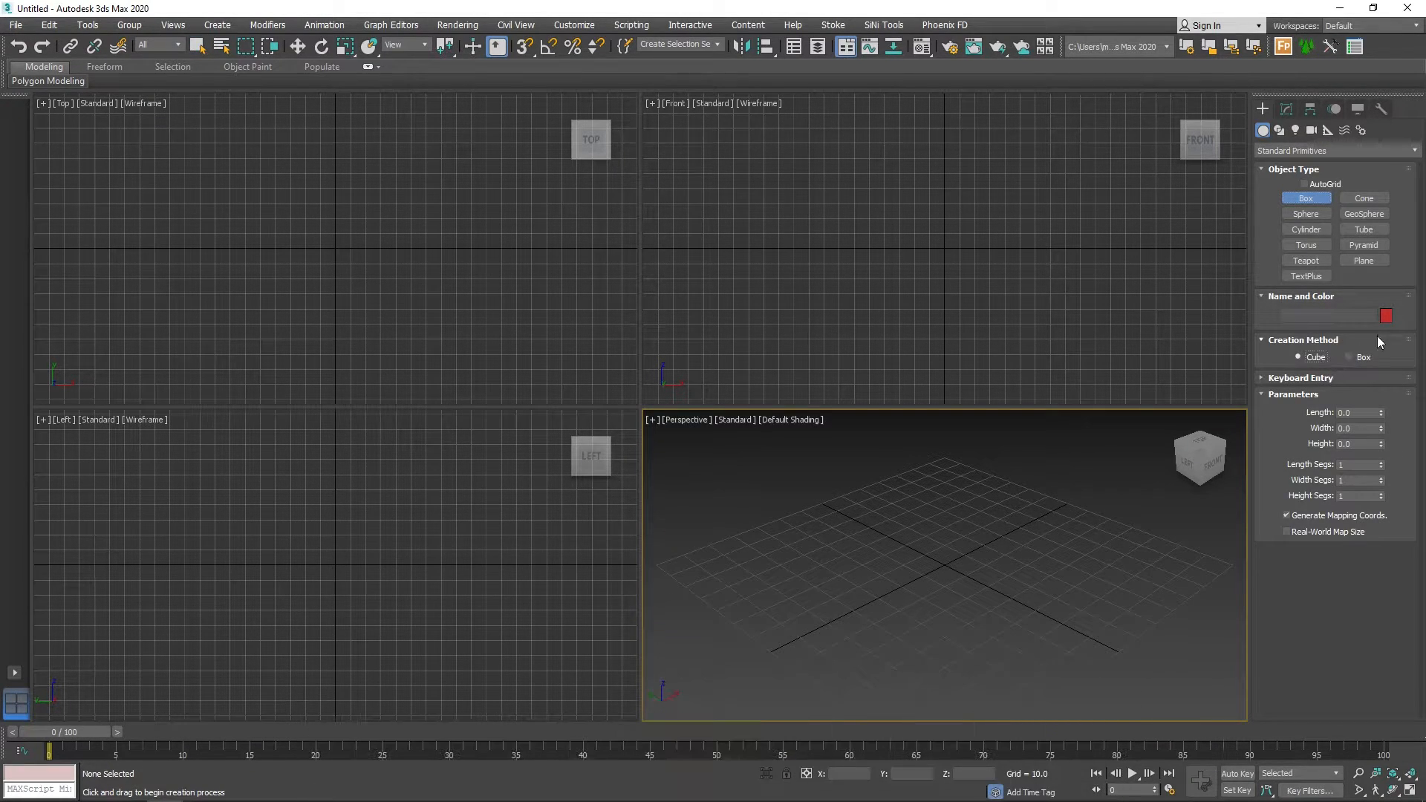
{"action": "left_click_drag", "start_coordinate": [943, 565], "coordinate": [1114, 653]}
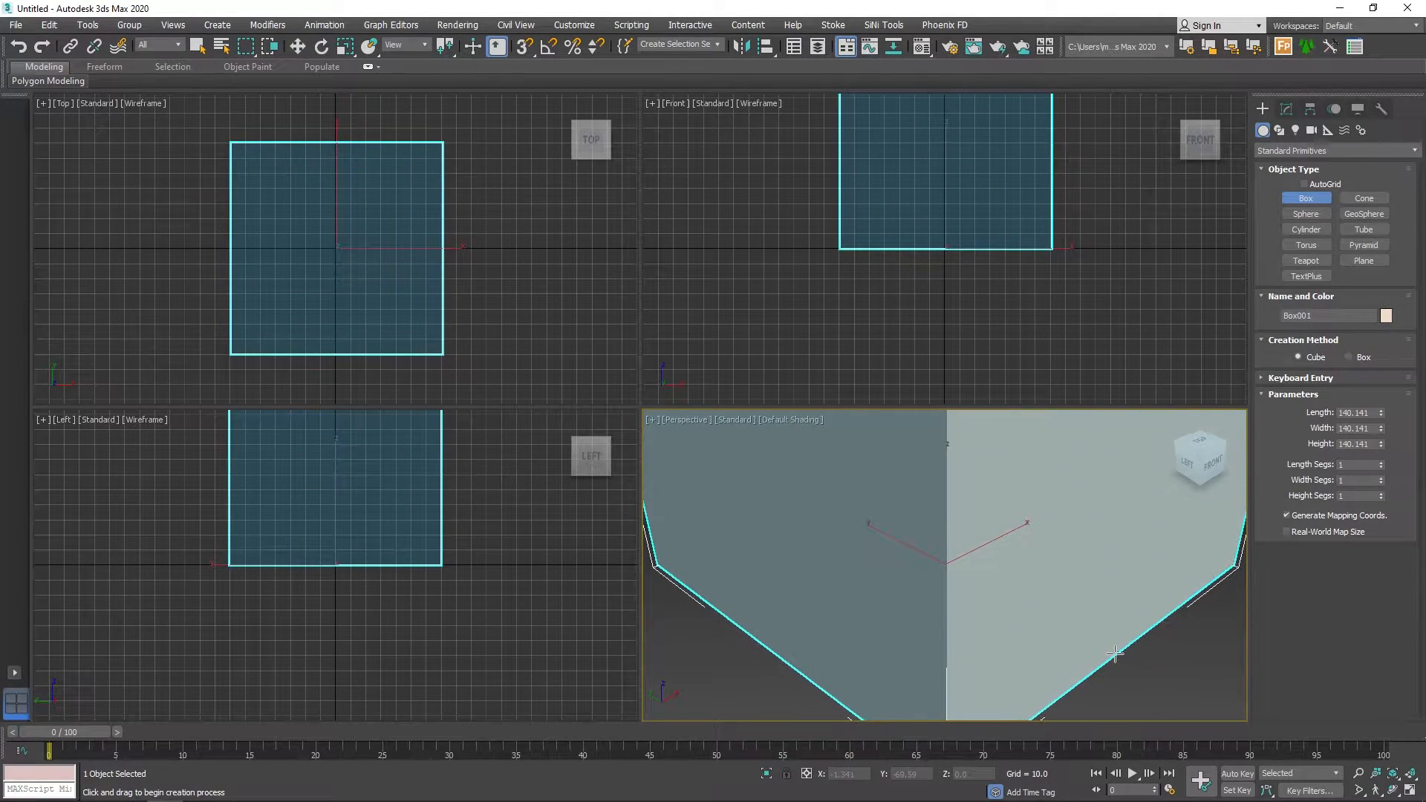
{"action": "scroll", "coordinate": [789, 595], "scroll_direction": "down", "scroll_amount": 5}
{"action": "middle_click_drag", "start_coordinate": [889, 542], "coordinate": [891, 566]}
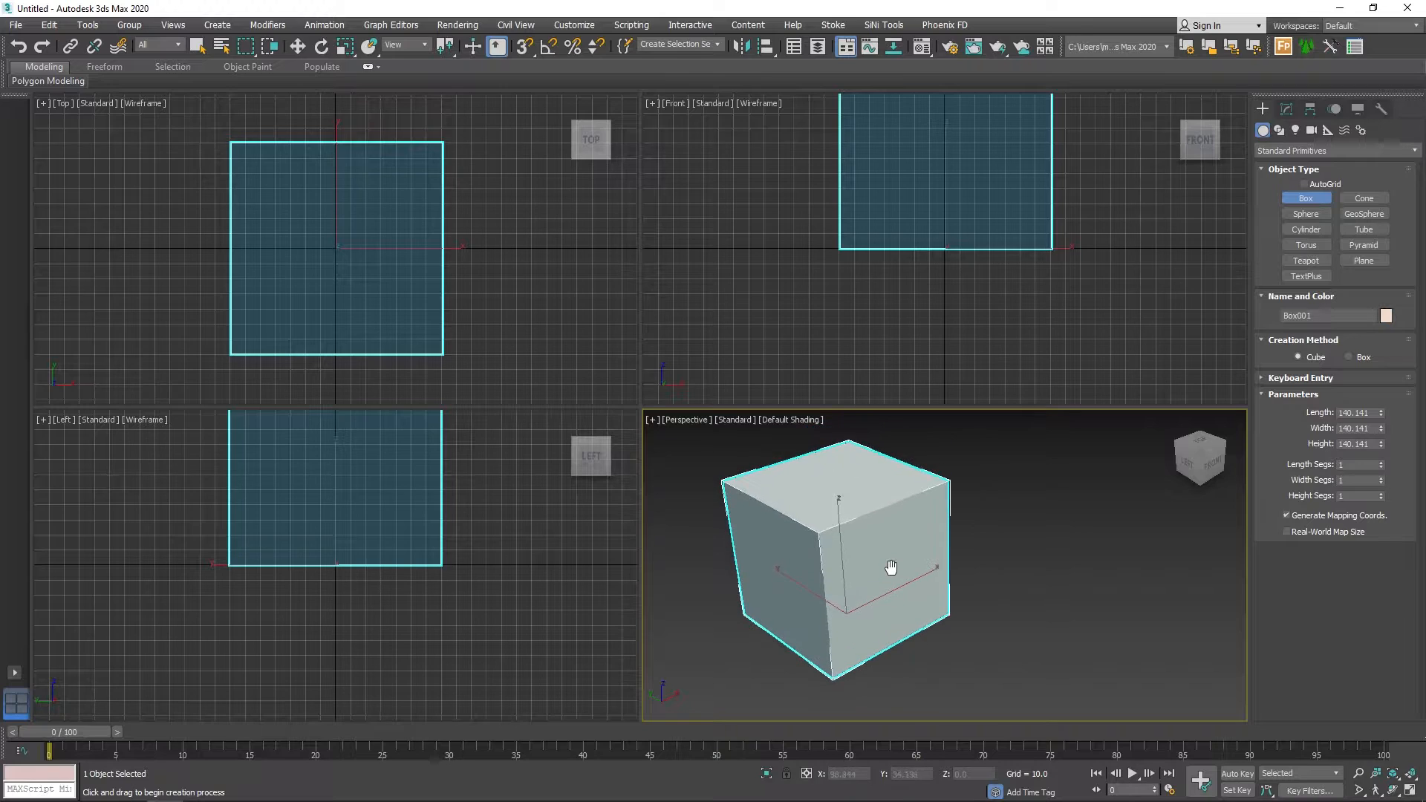
{"action": "right_click", "coordinate": [870, 549]}
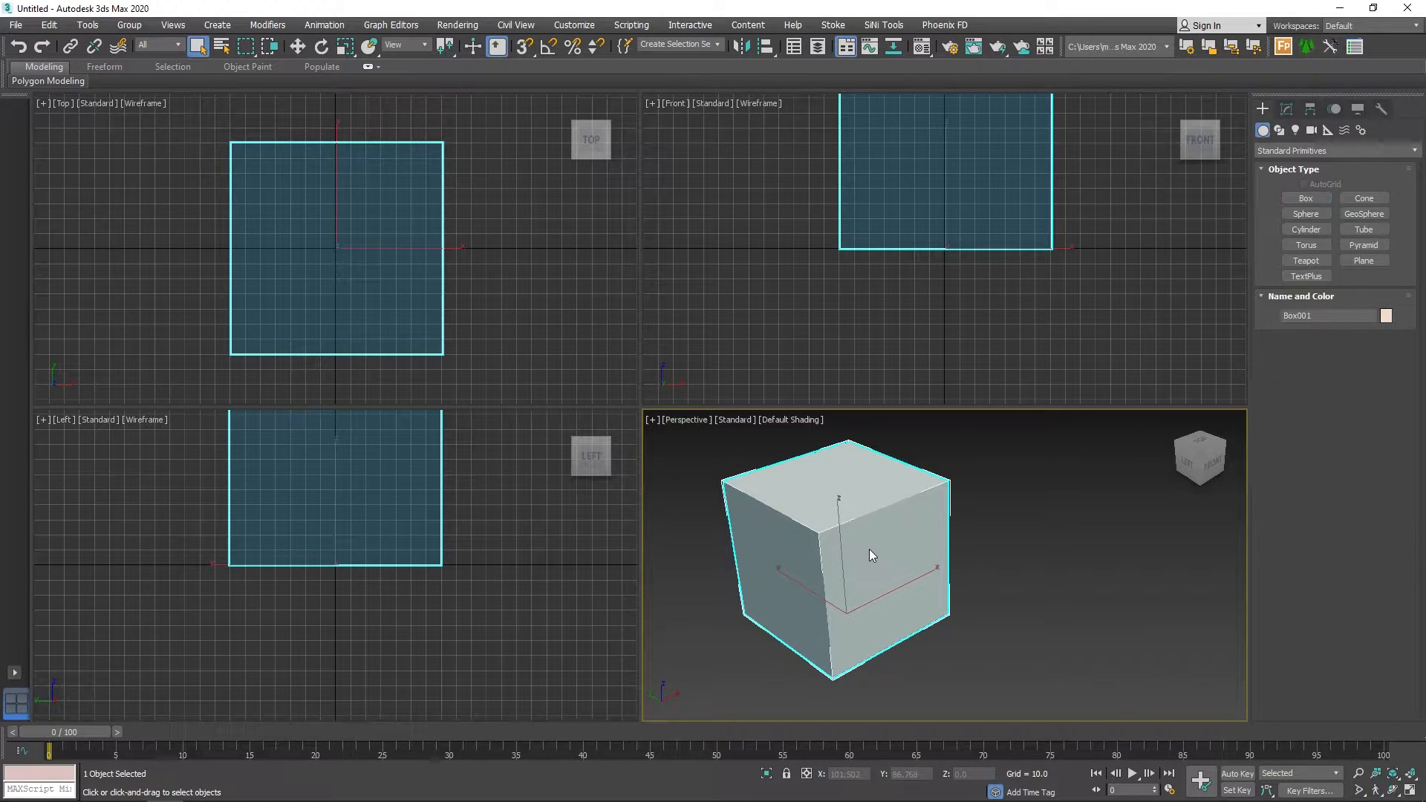
Convert the cube to an Editable Poly and delete its front polygon so the box is open on that side.
{"action": "right_click", "coordinate": [875, 548]}
{"action": "mouse_move", "coordinate": [973, 703]}
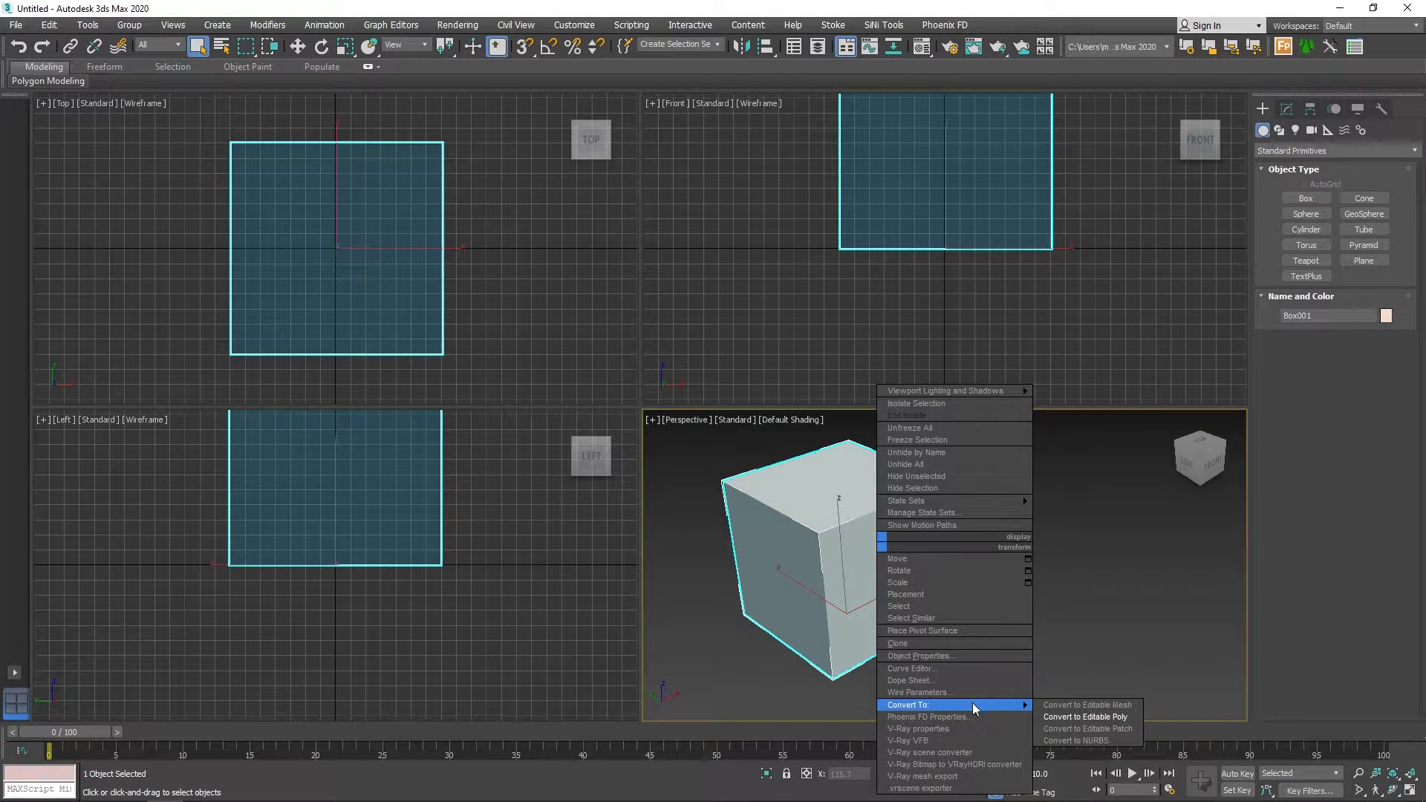
{"action": "left_click", "coordinate": [1085, 717]}
{"action": "left_click", "coordinate": [1351, 324]}
{"action": "left_click", "coordinate": [942, 549]}
{"action": "key", "text": "Delete"}
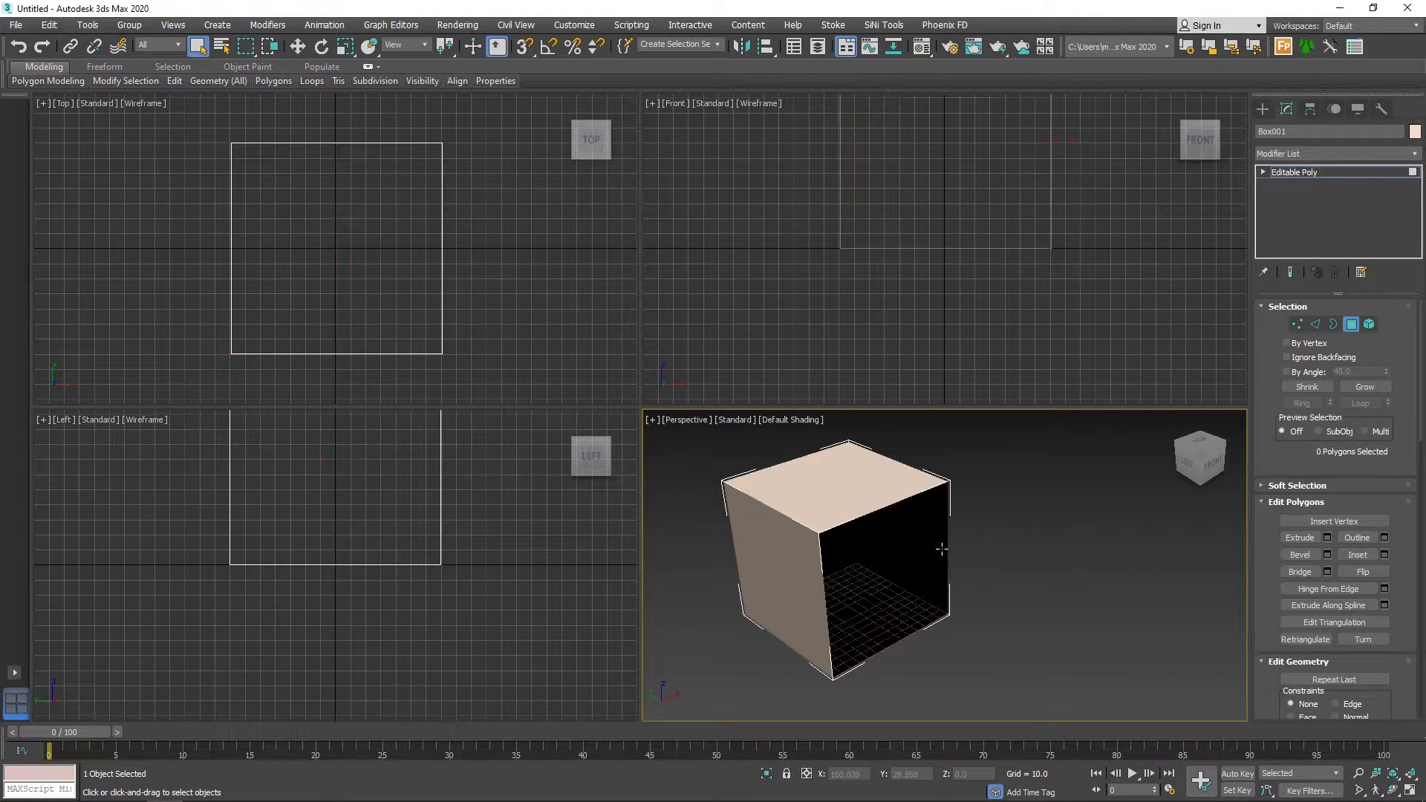
{"action": "left_click", "coordinate": [1351, 323]}
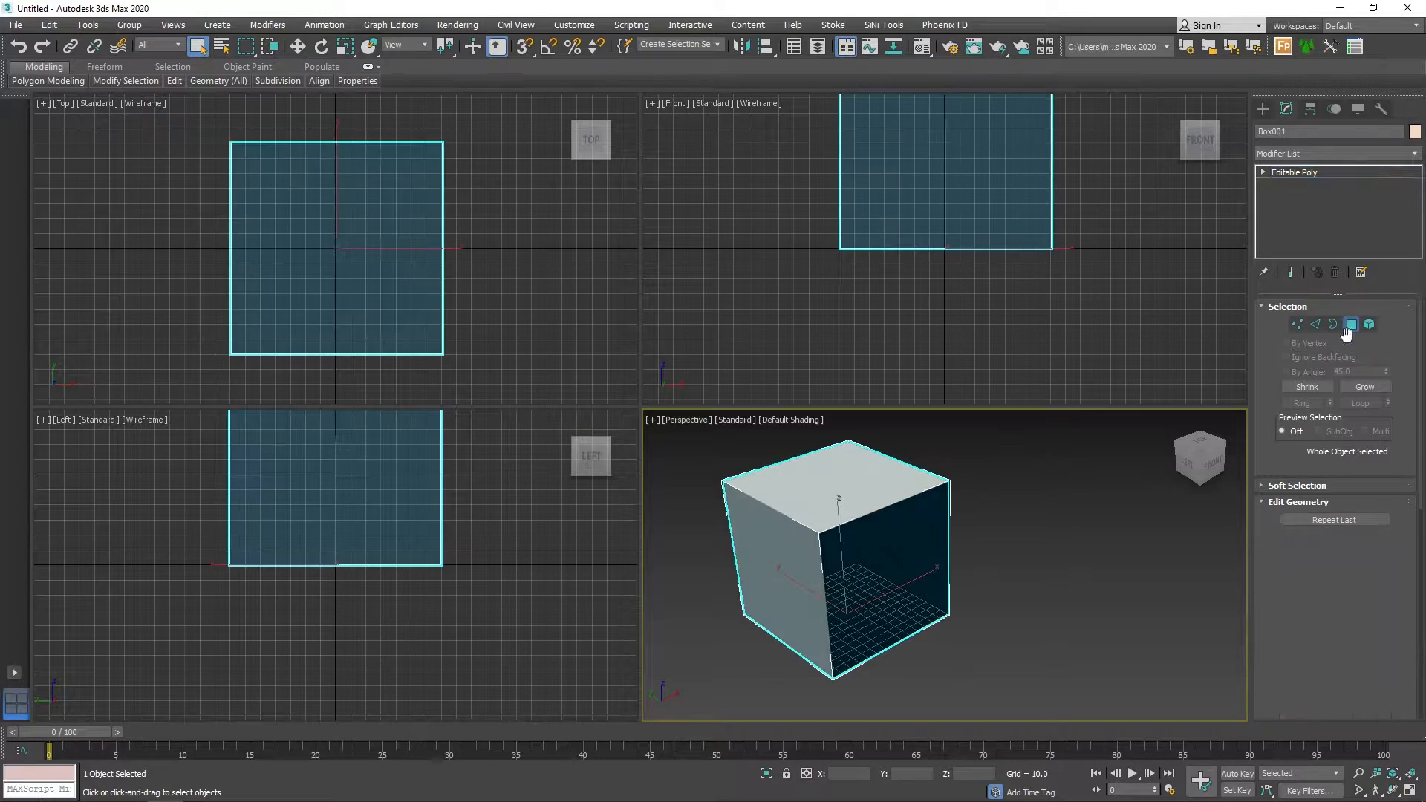
Create a teapot at the centre of the box floor and move it slightly back to about Y 7.3.
{"action": "left_click", "coordinate": [1262, 110]}
{"action": "left_click", "coordinate": [1306, 261]}
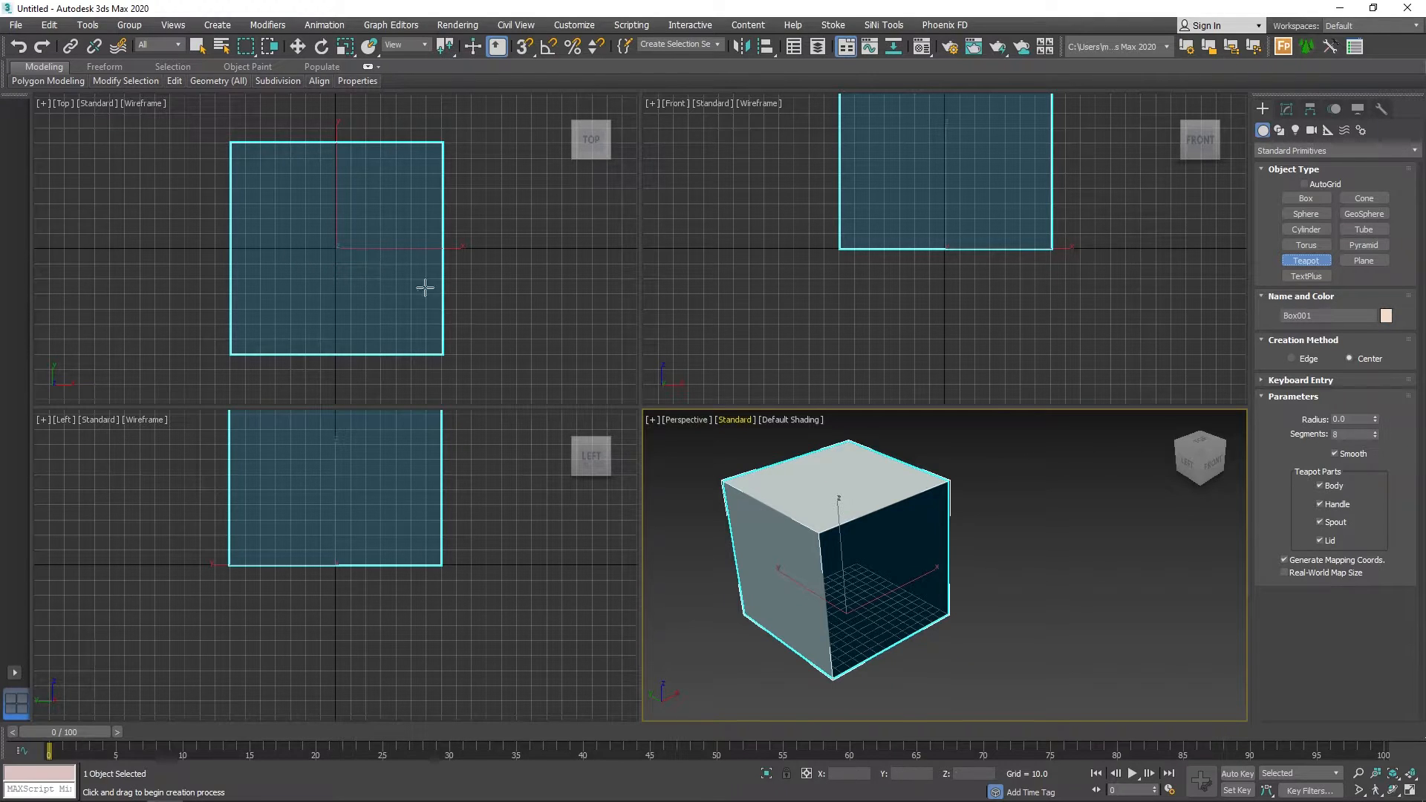
{"action": "left_click_drag", "start_coordinate": [335, 248], "coordinate": [371, 277]}
{"action": "right_click", "coordinate": [843, 591]}
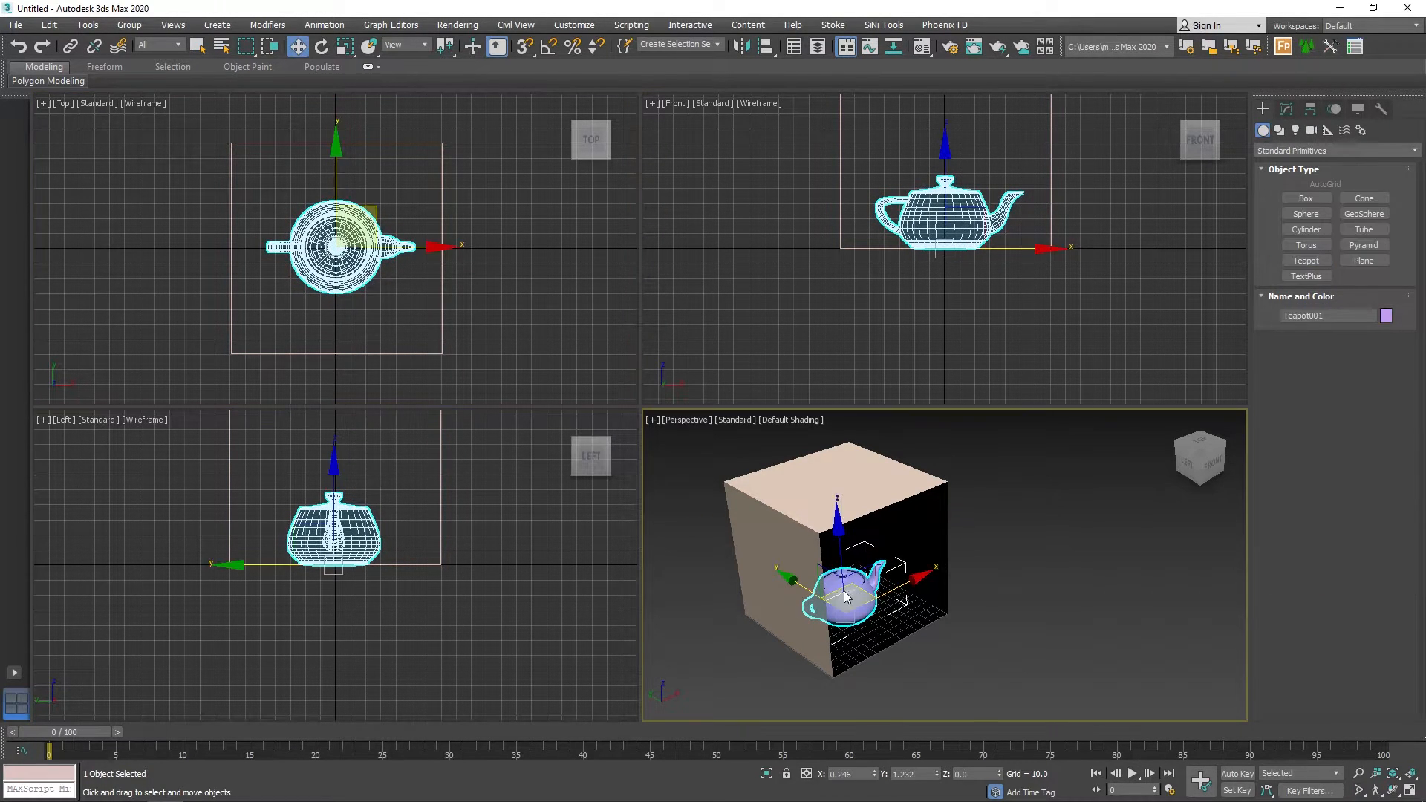
{"action": "left_click_drag", "start_coordinate": [797, 581], "coordinate": [789, 580]}
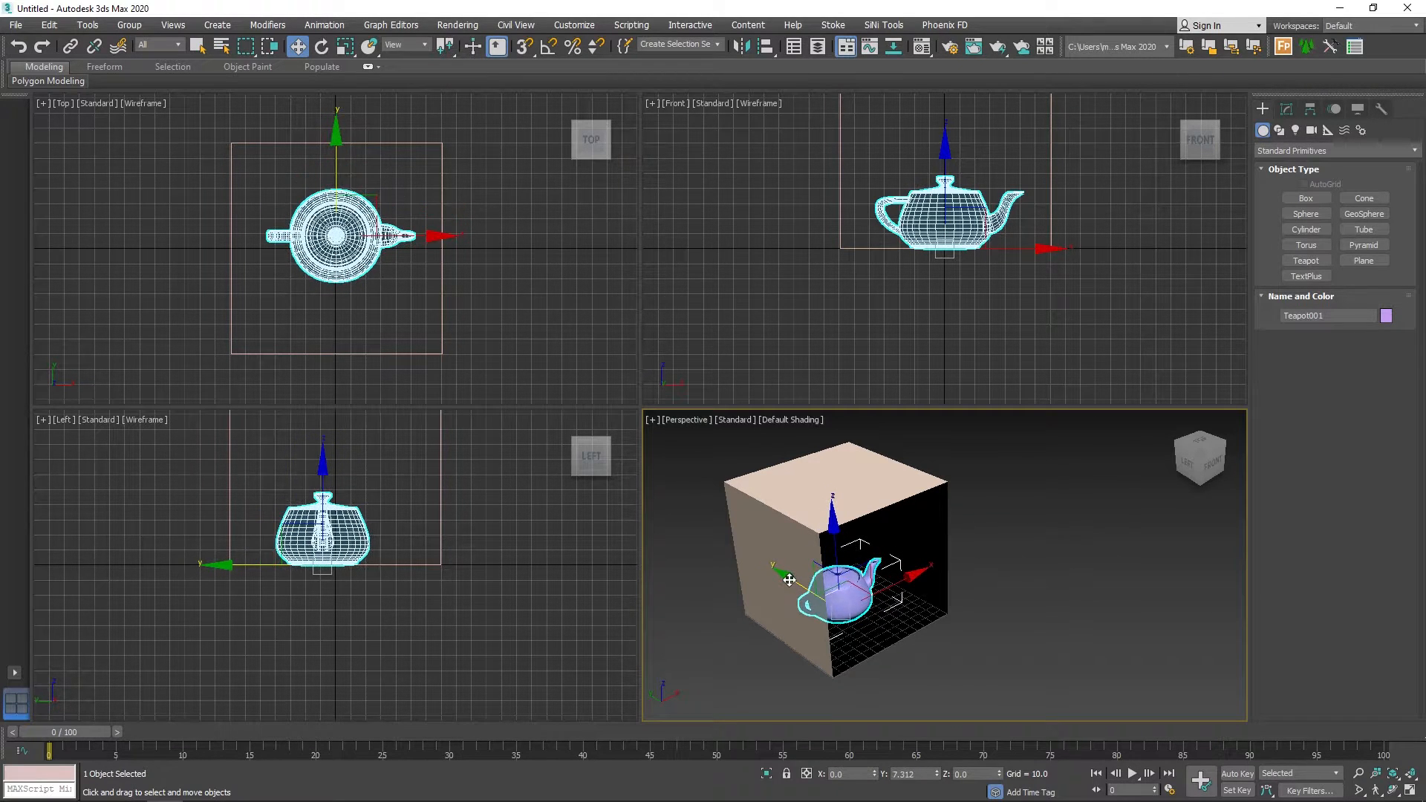
{"action": "left_click", "coordinate": [1008, 588]}
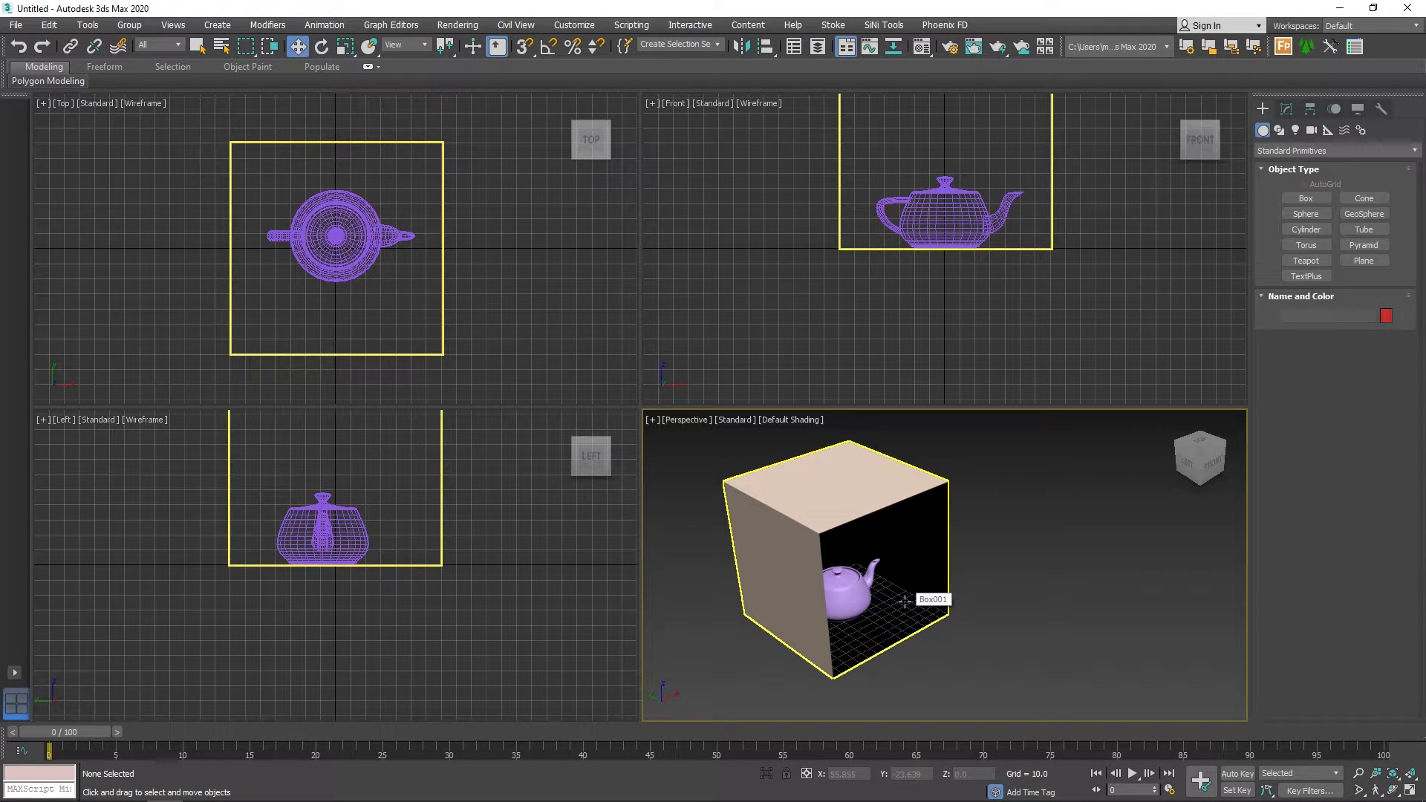
Create a V-Ray plane light about 102 by 88 over the teapot in the Top view and raise it to about Z 82.
{"action": "left_click", "coordinate": [1296, 132]}
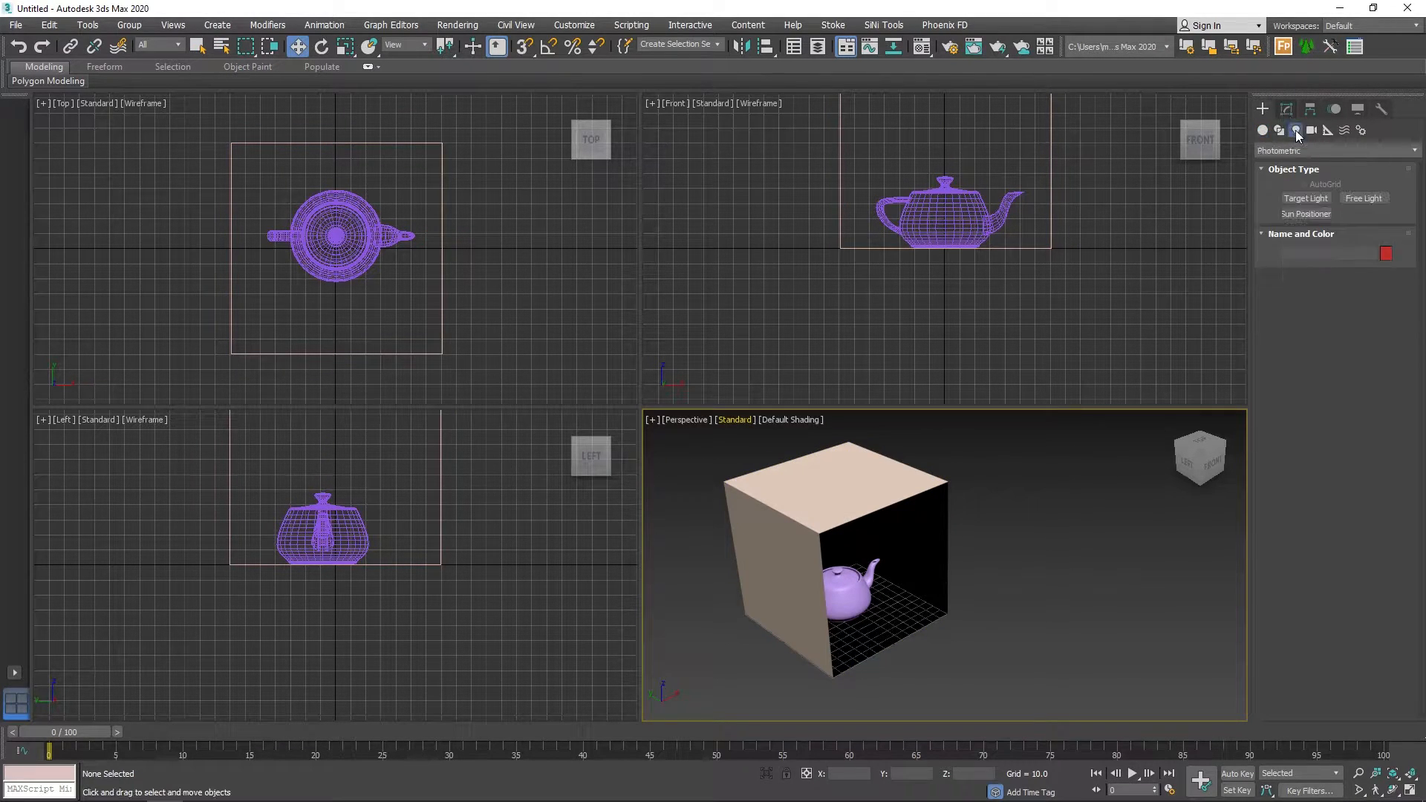
{"action": "left_click", "coordinate": [1292, 151]}
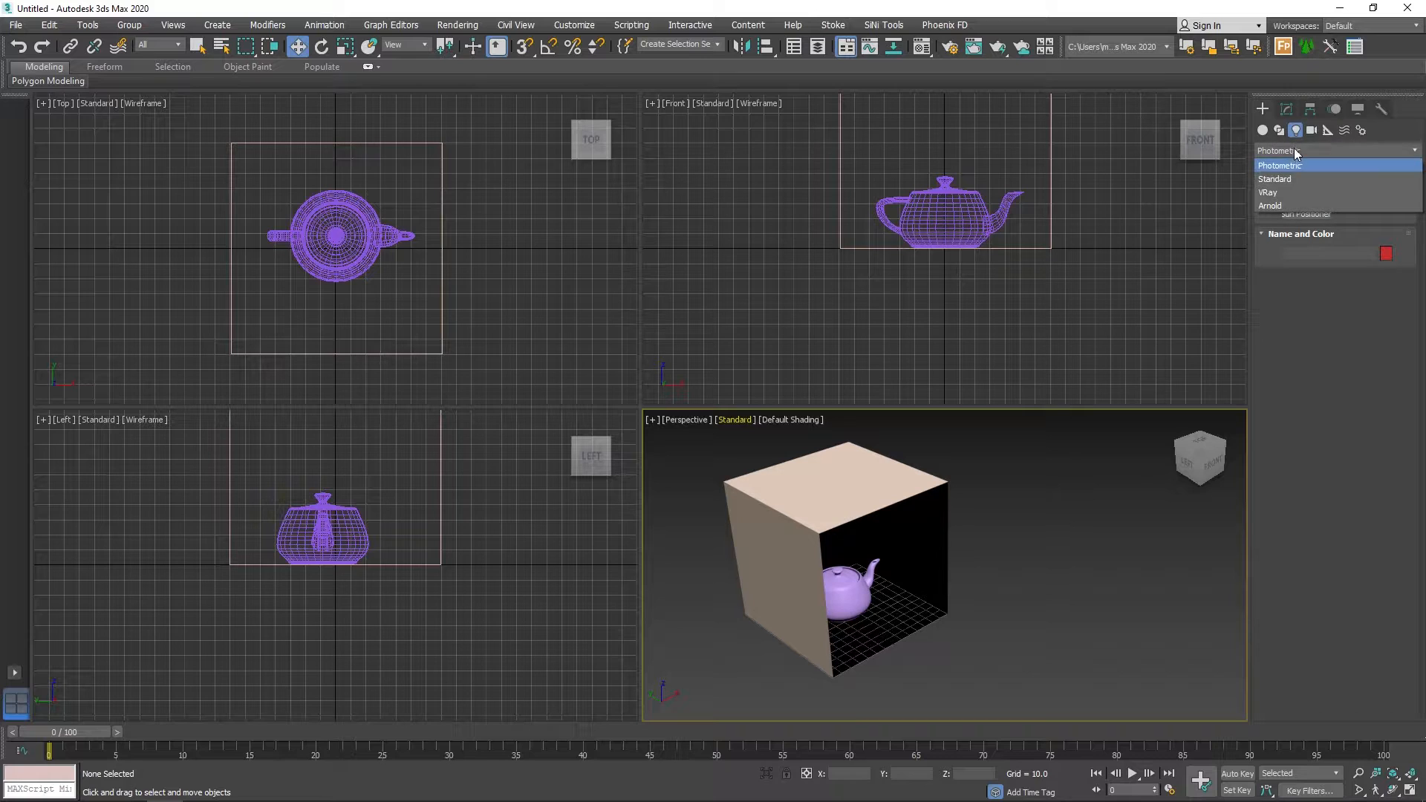
{"action": "left_click", "coordinate": [1271, 194]}
{"action": "left_click", "coordinate": [1307, 199]}
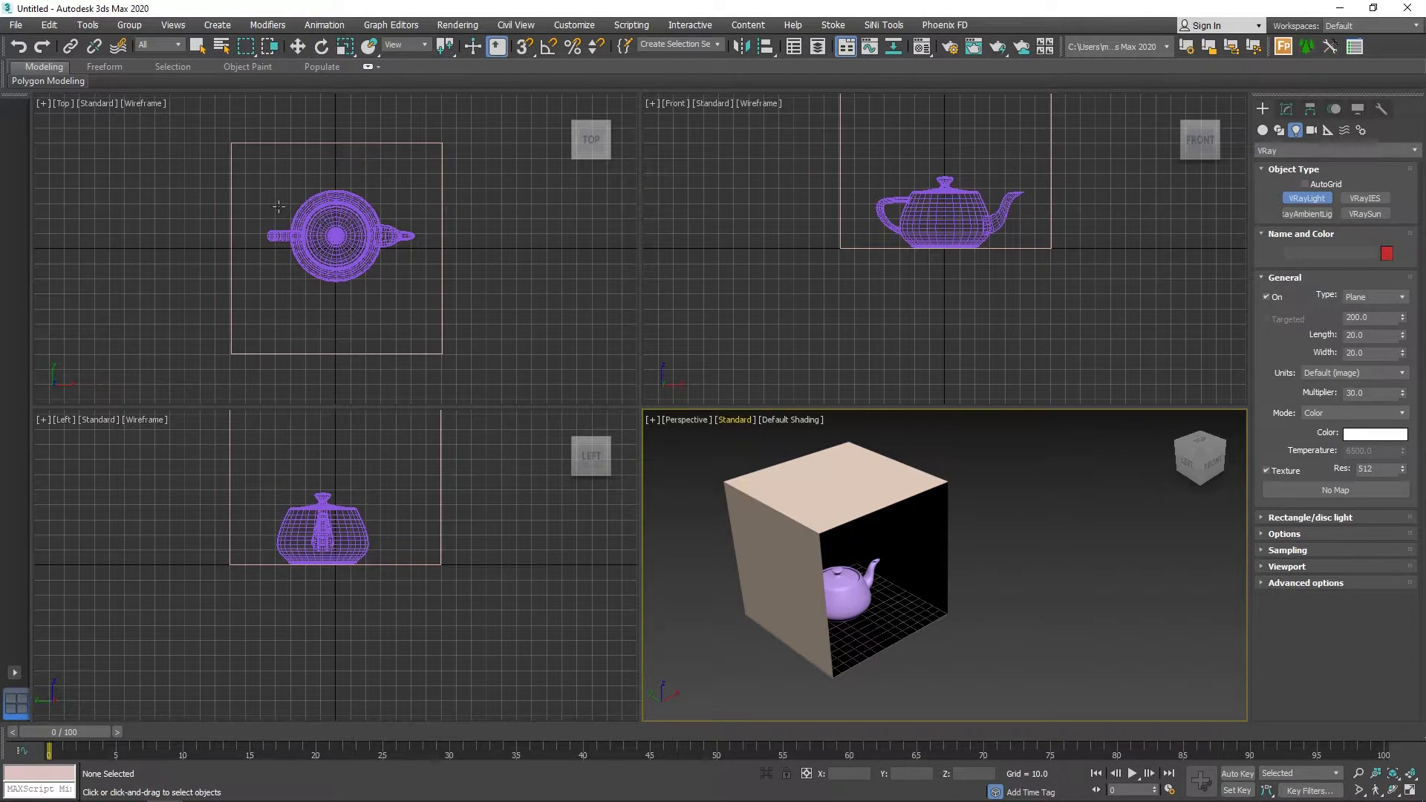
{"action": "left_click_drag", "start_coordinate": [263, 170], "coordinate": [417, 300]}
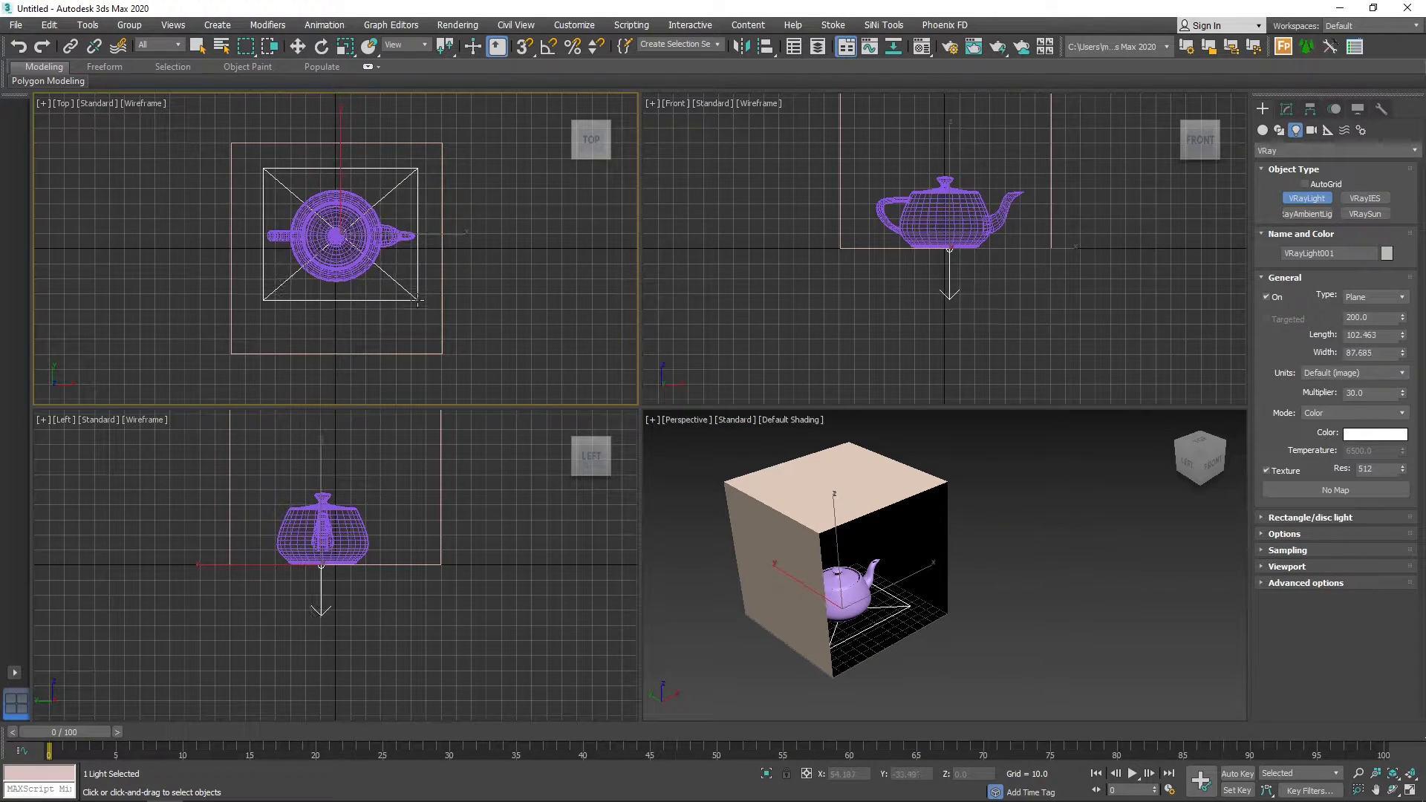
{"action": "right_click", "coordinate": [353, 574]}
{"action": "key", "text": "w"}
{"action": "left_click_drag", "start_coordinate": [320, 474], "coordinate": [338, 352]}
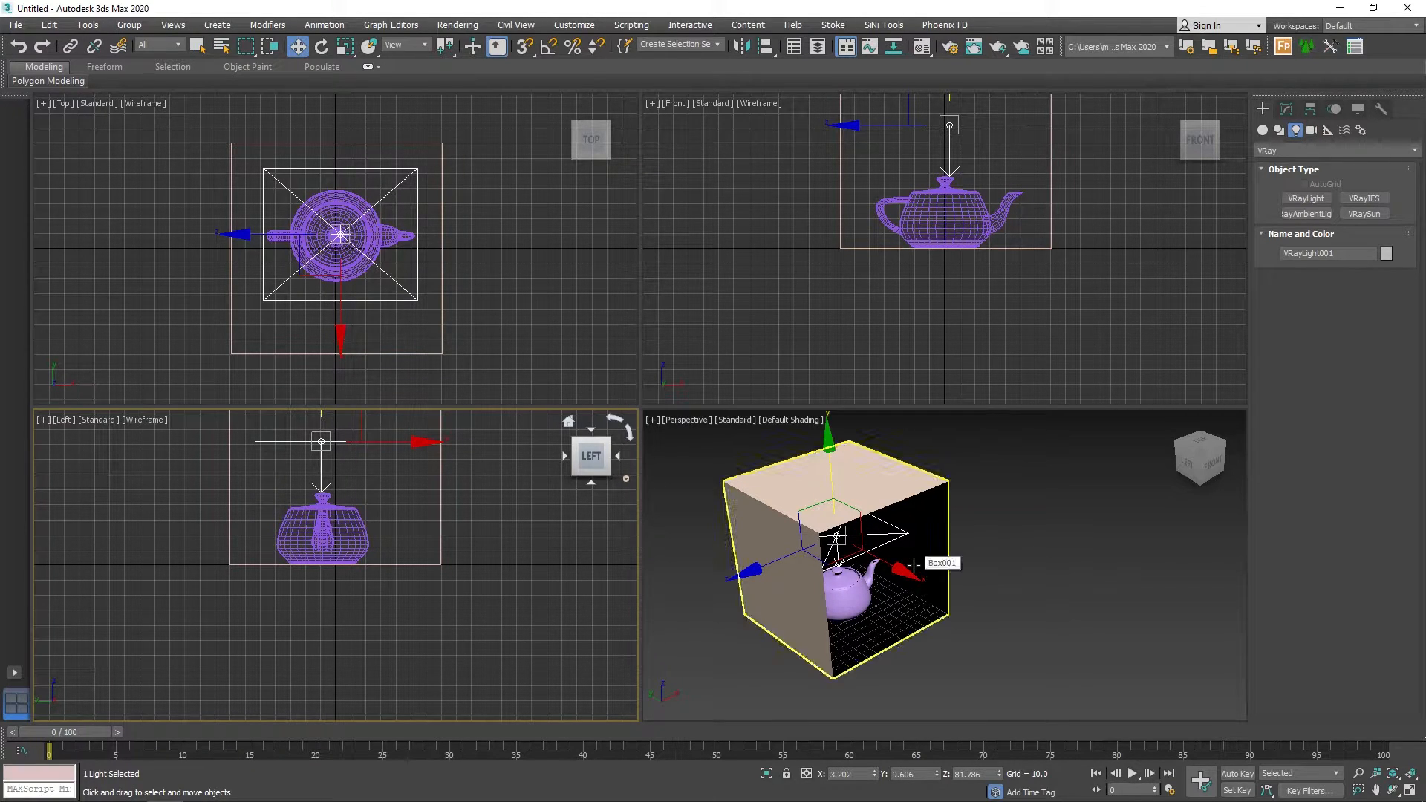
Clone the plane light upward to the ceiling of the box, at about Z 137.
{"action": "middle_click_drag", "start_coordinate": [411, 503], "coordinate": [416, 614]}
{"action": "left_click_drag", "start_coordinate": [339, 512], "coordinate": [371, 431], "text": "shift"}
{"action": "left_click", "coordinate": [734, 484]}
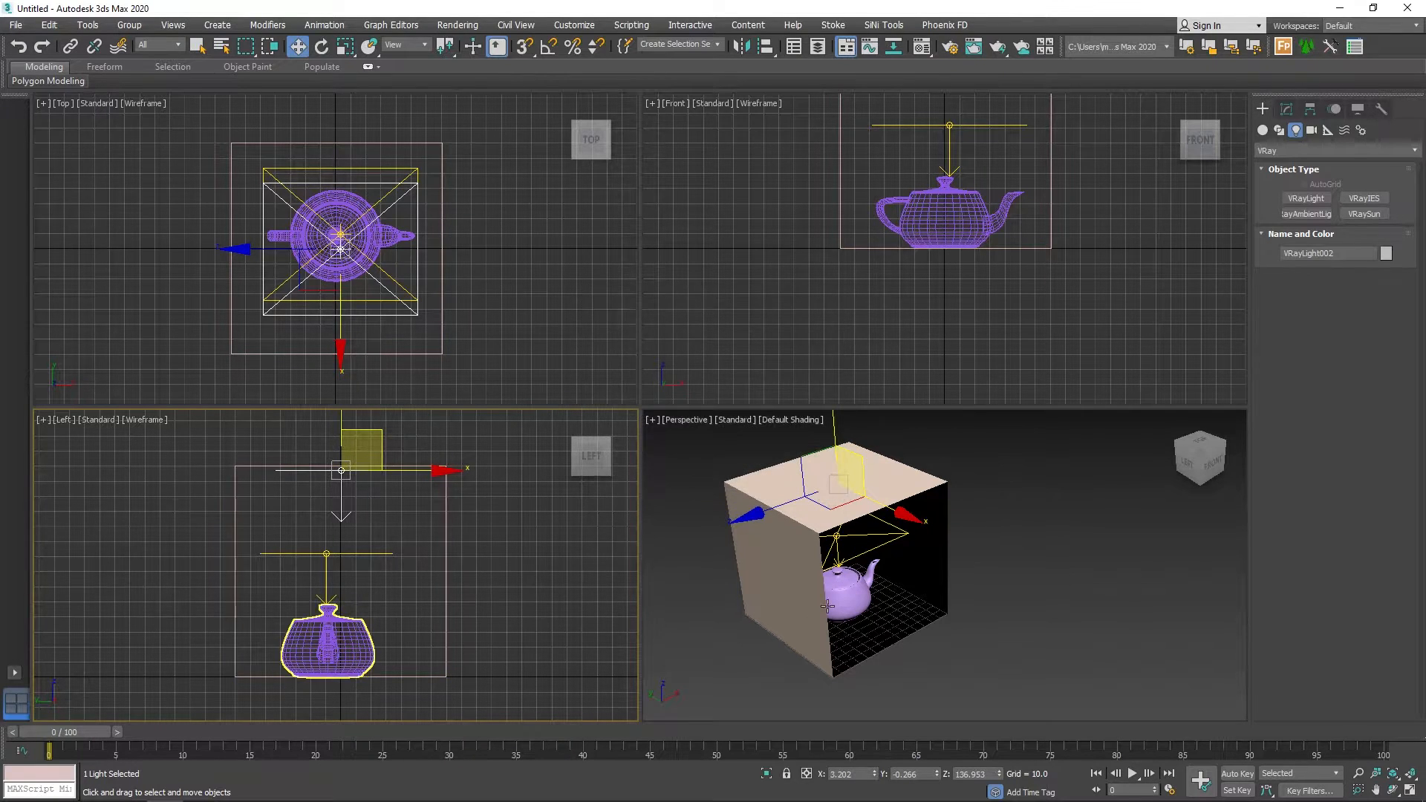
{"action": "left_click", "coordinate": [1286, 109]}
{"action": "left_click_drag", "start_coordinate": [1384, 352], "coordinate": [1311, 408]}
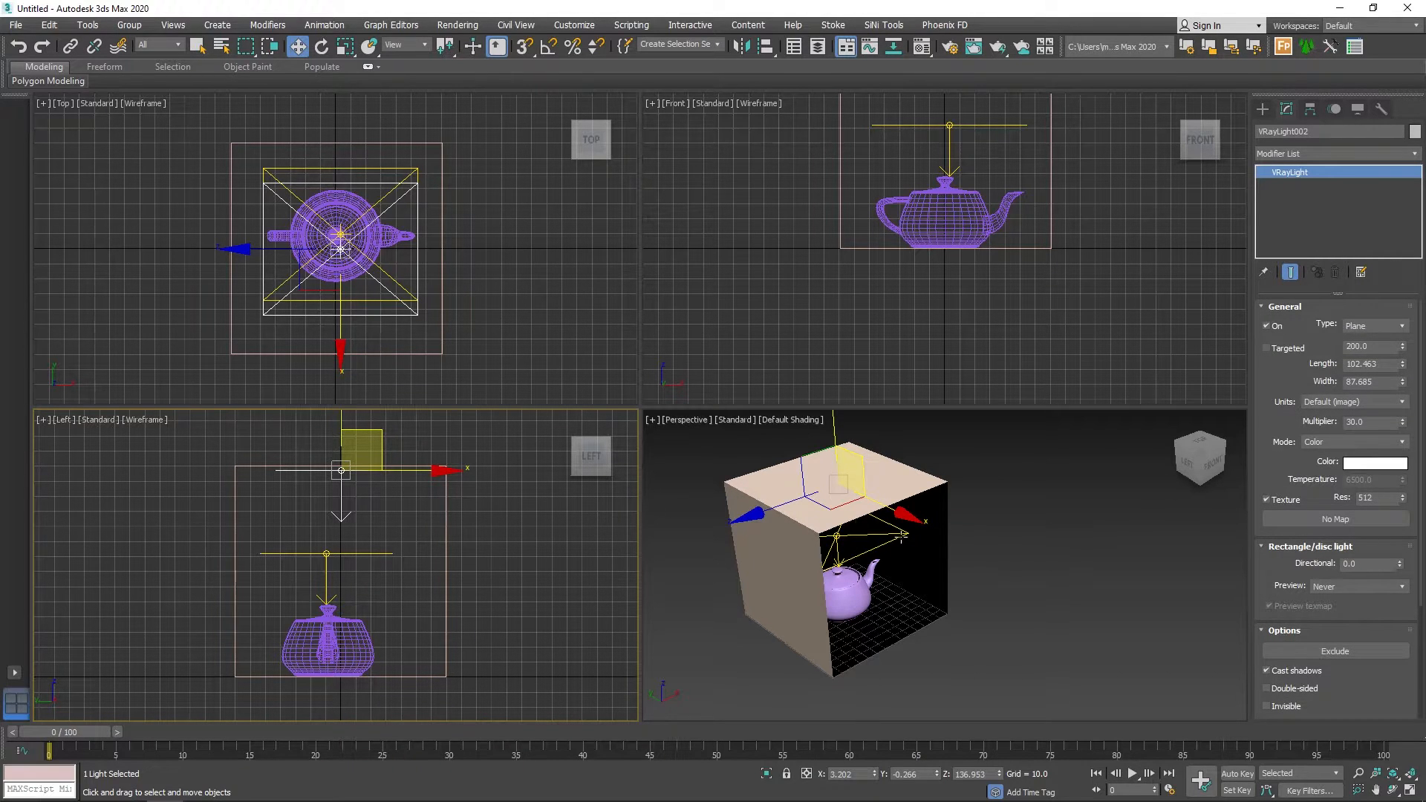
{"action": "left_click", "coordinate": [901, 536]}
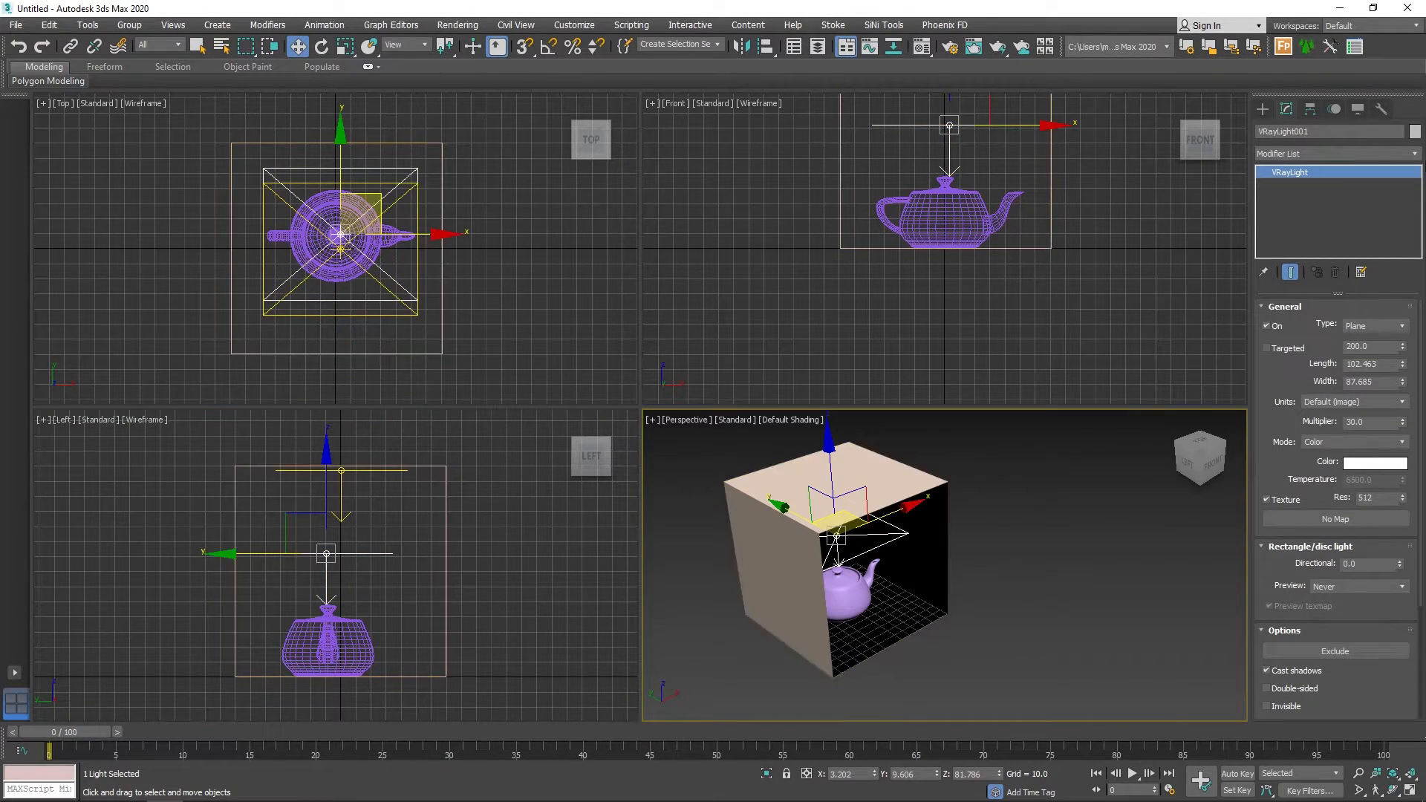
Place a V-Ray physical camera in front of the open box, aimed at the teapot, and lower it to about Z 41.
{"action": "left_click", "coordinate": [1263, 110]}
{"action": "left_click", "coordinate": [1312, 130]}
{"action": "left_click", "coordinate": [1309, 151]}
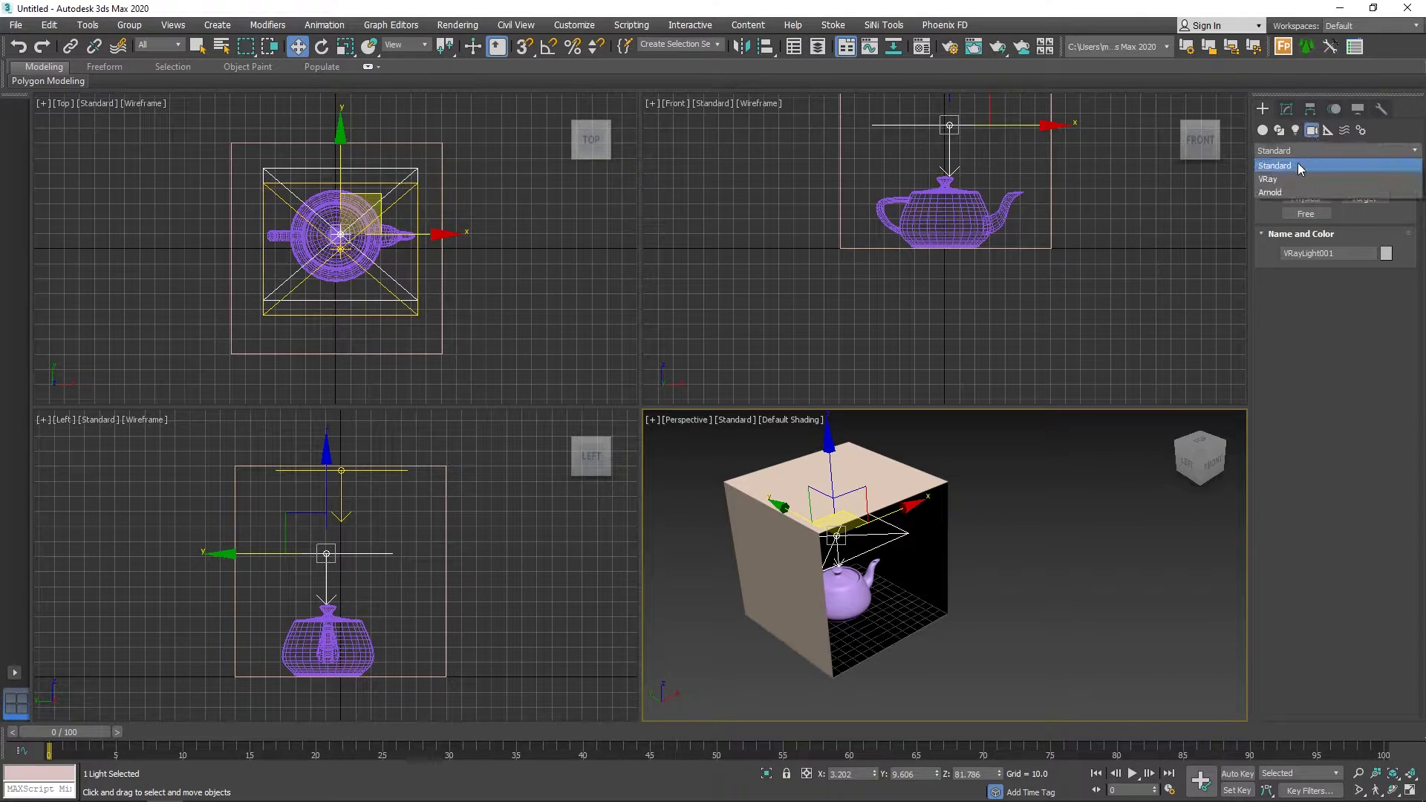
{"action": "left_click", "coordinate": [1282, 191]}
{"action": "left_click", "coordinate": [1365, 198]}
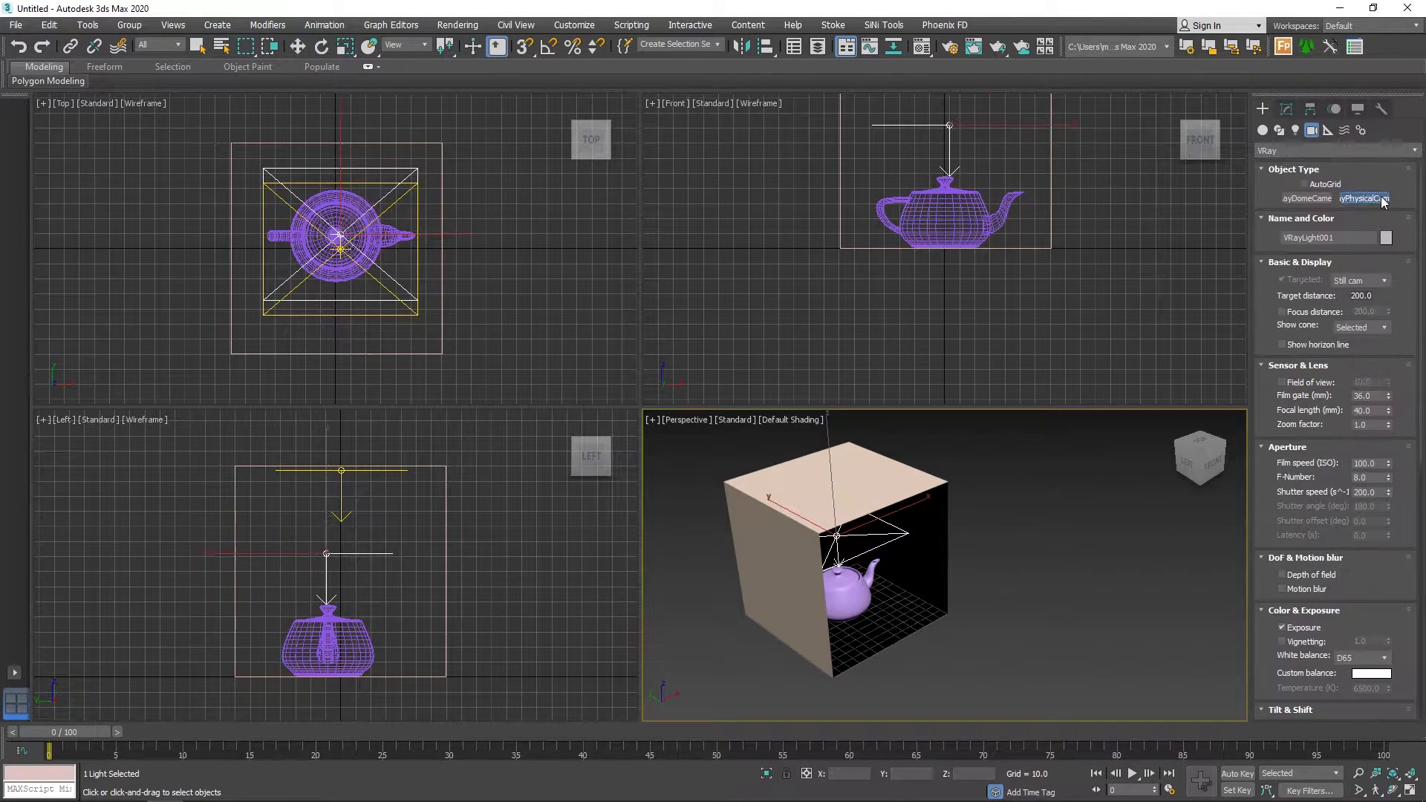
{"action": "middle_click_drag", "start_coordinate": [521, 566], "coordinate": [406, 543]}
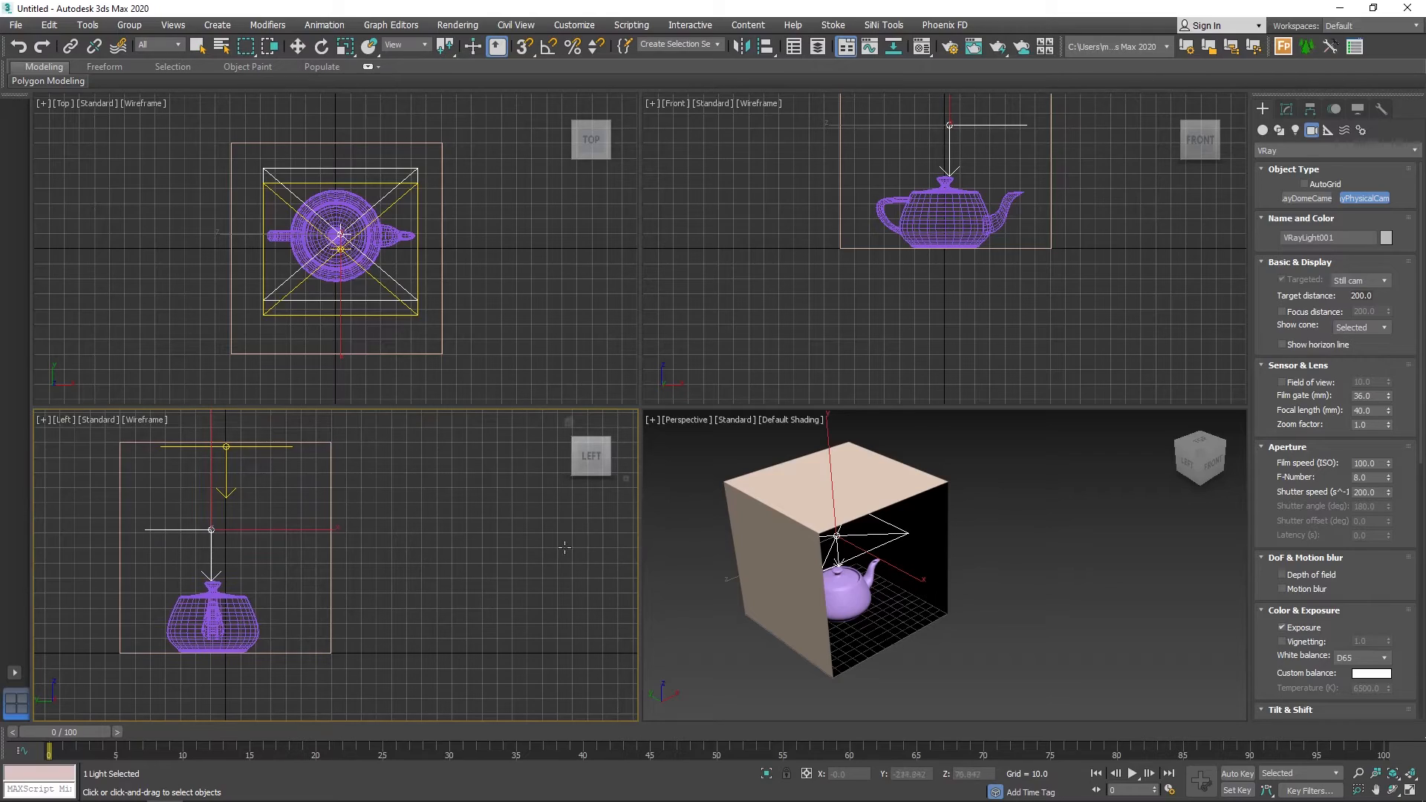
{"action": "left_click_drag", "start_coordinate": [471, 560], "coordinate": [271, 602]}
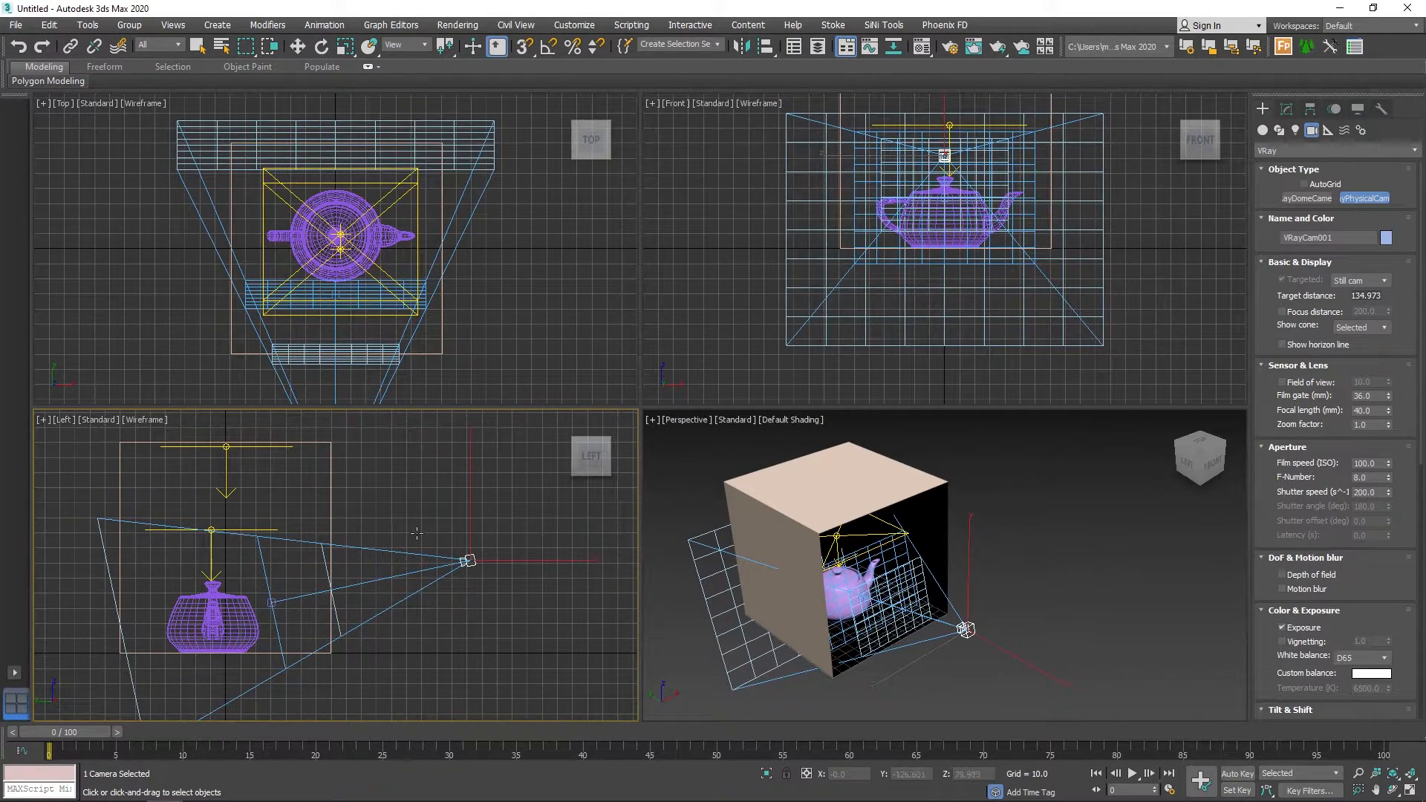
{"action": "key", "text": "w"}
{"action": "left_click_drag", "start_coordinate": [471, 523], "coordinate": [473, 555]}
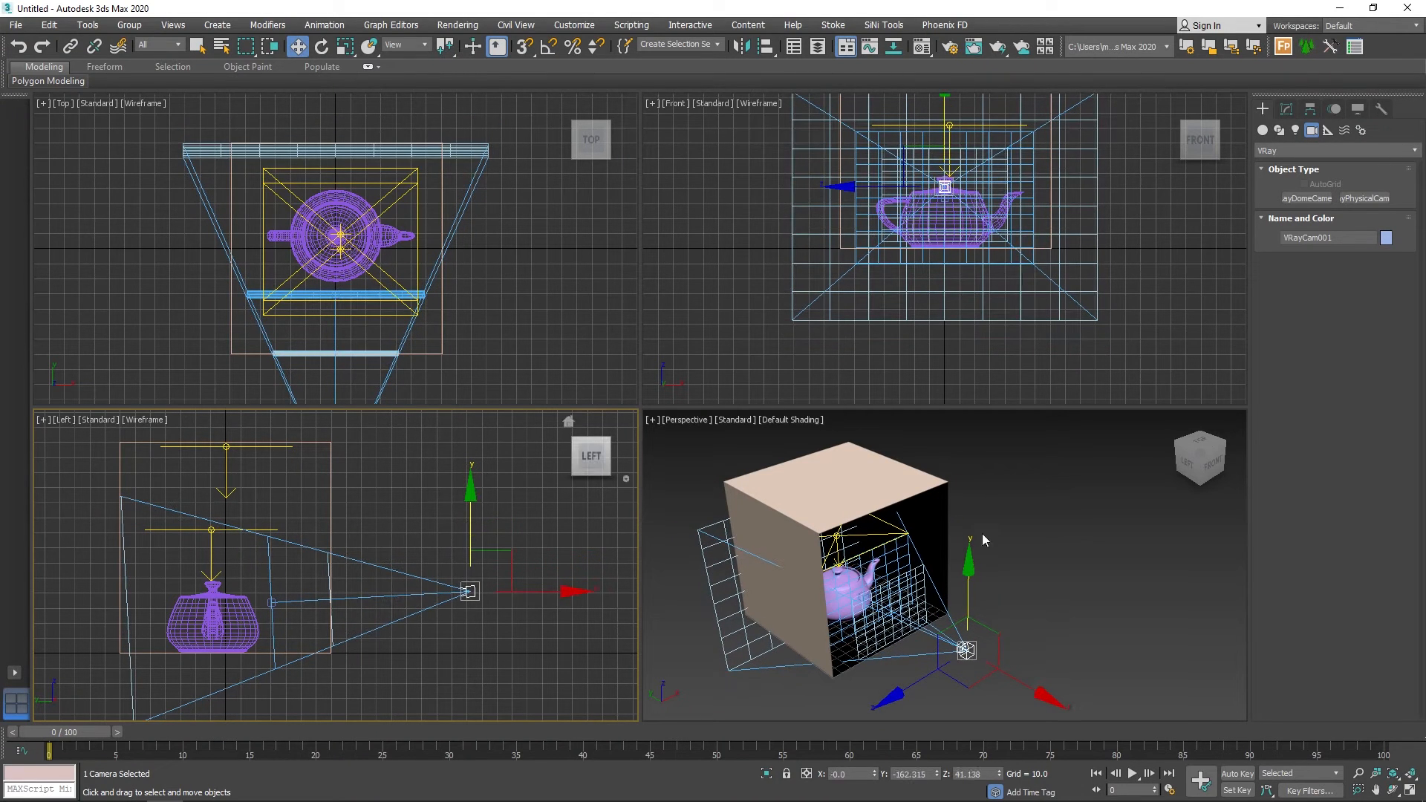
Switch the Perspective viewport to the V-Ray camera's view and shift the camera to frame the teapot inside the box.
{"action": "right_click", "coordinate": [1014, 564]}
{"action": "key", "text": "c"}
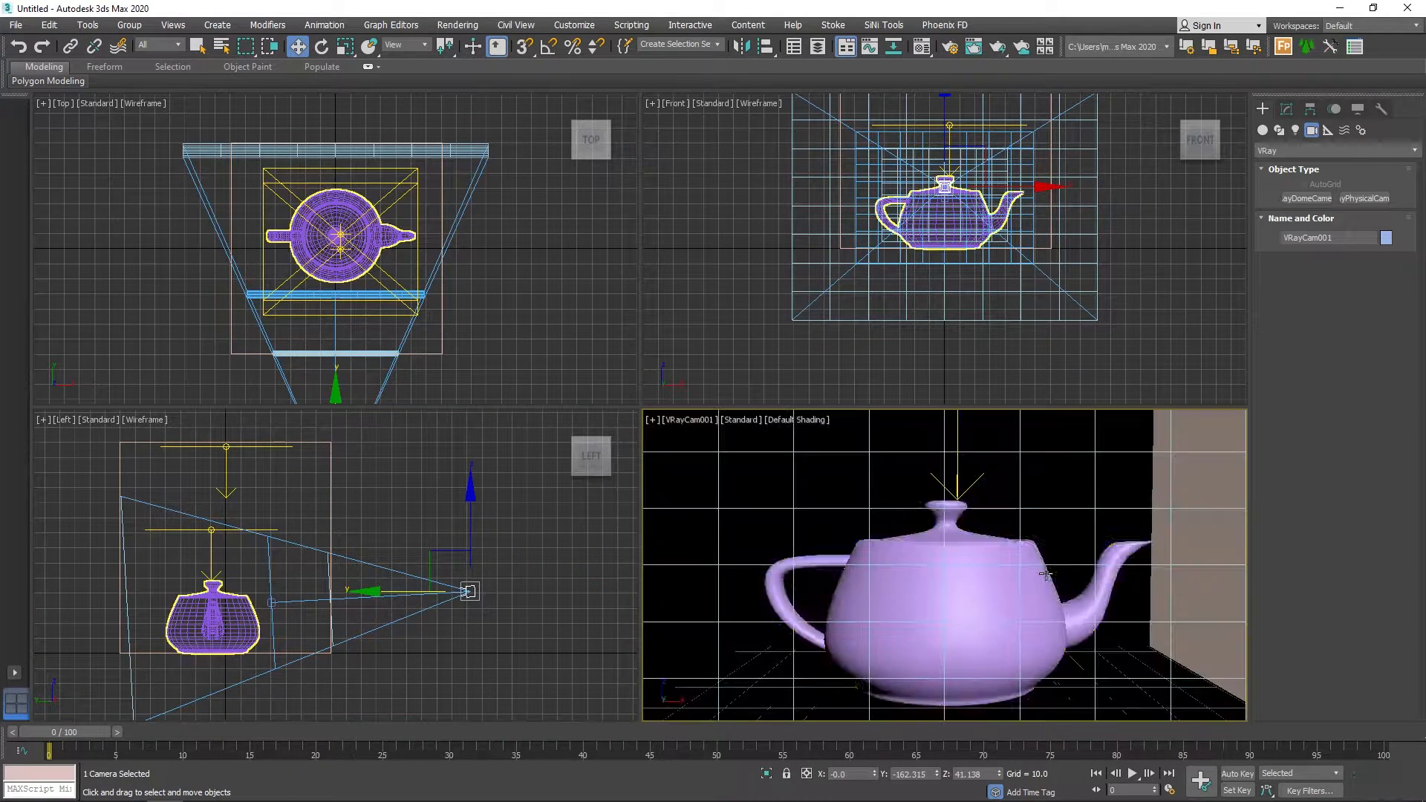
{"action": "middle_click_drag", "start_coordinate": [923, 566], "coordinate": [977, 567]}
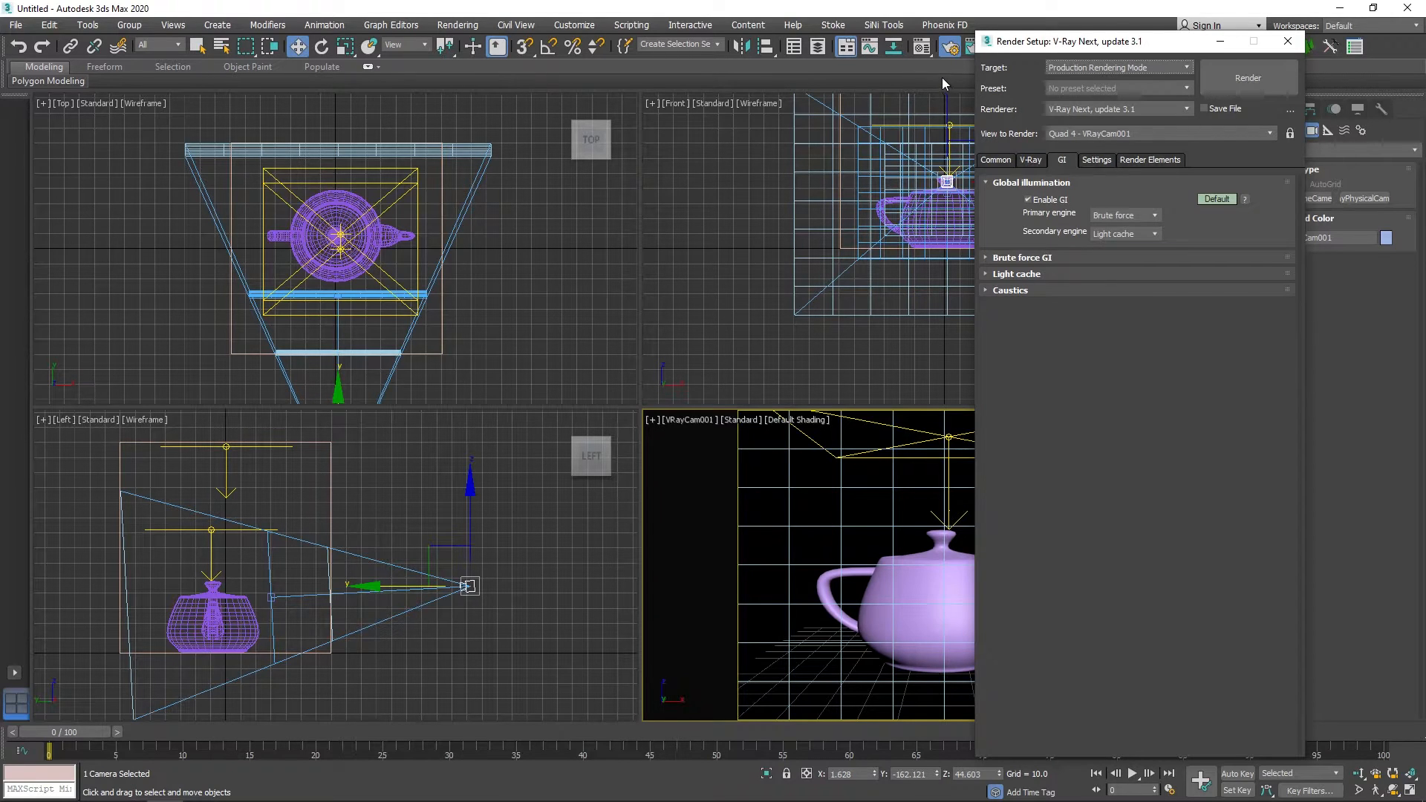
Check the common render settings and run a test render of the camera view.
{"action": "left_click", "coordinate": [990, 160]}
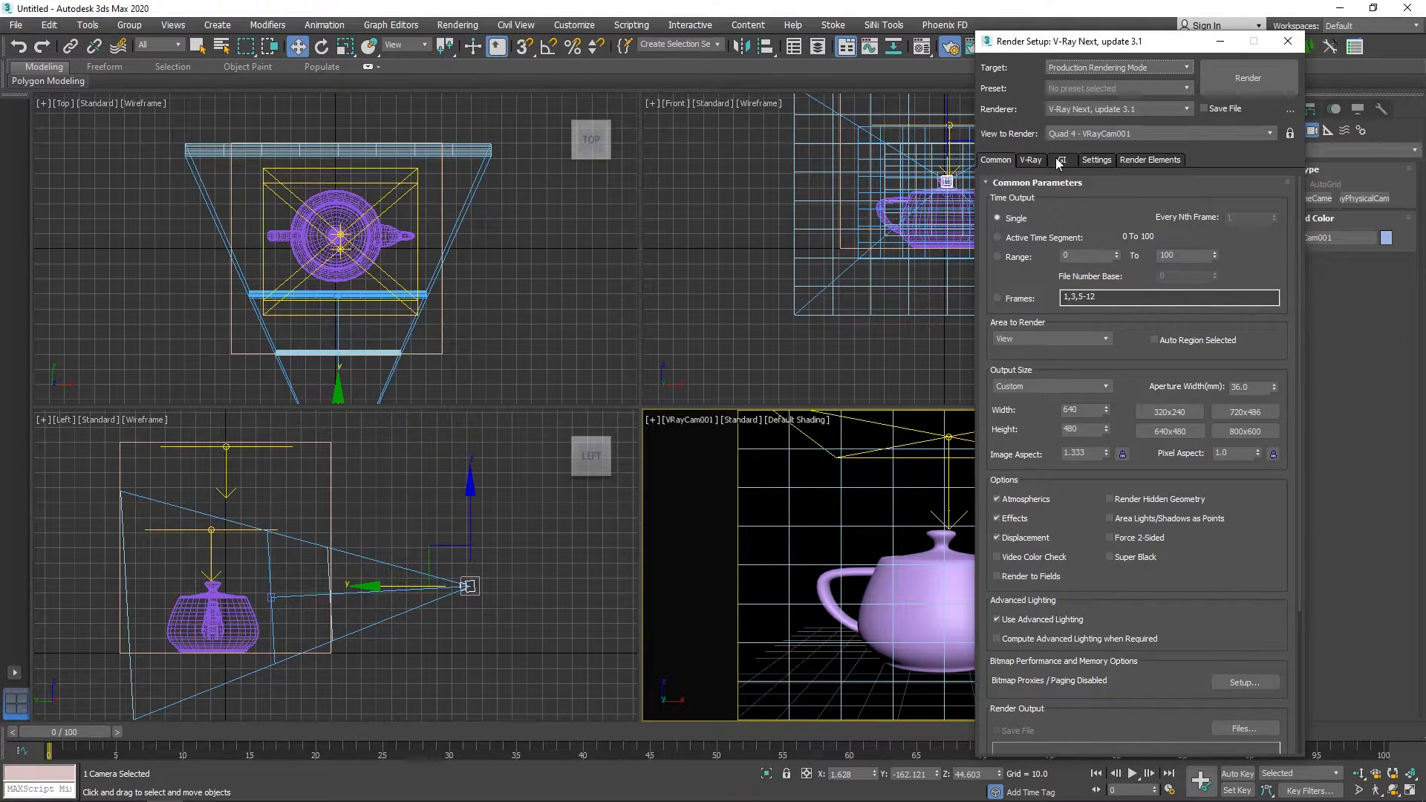
{"action": "left_click", "coordinate": [1287, 41]}
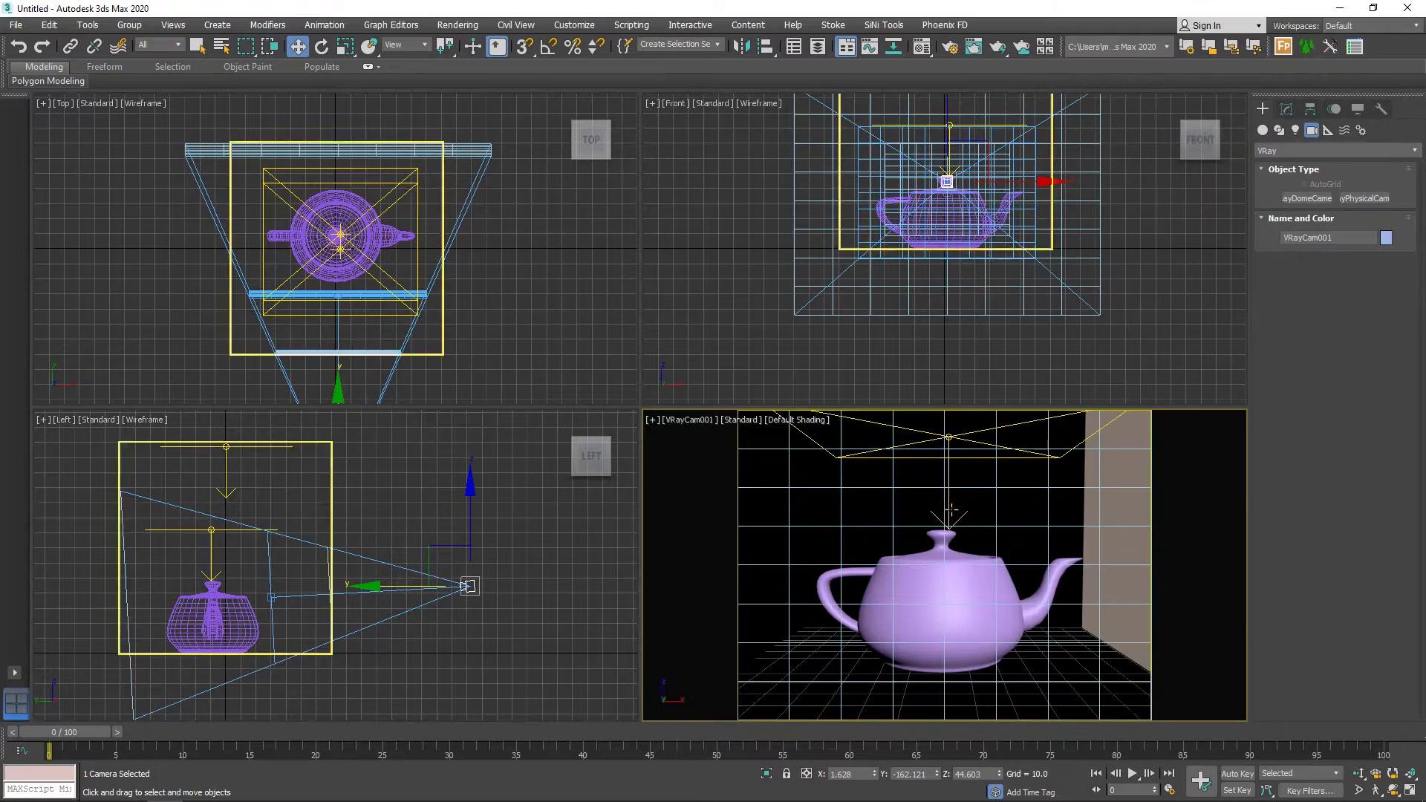
{"action": "left_click", "coordinate": [998, 47]}
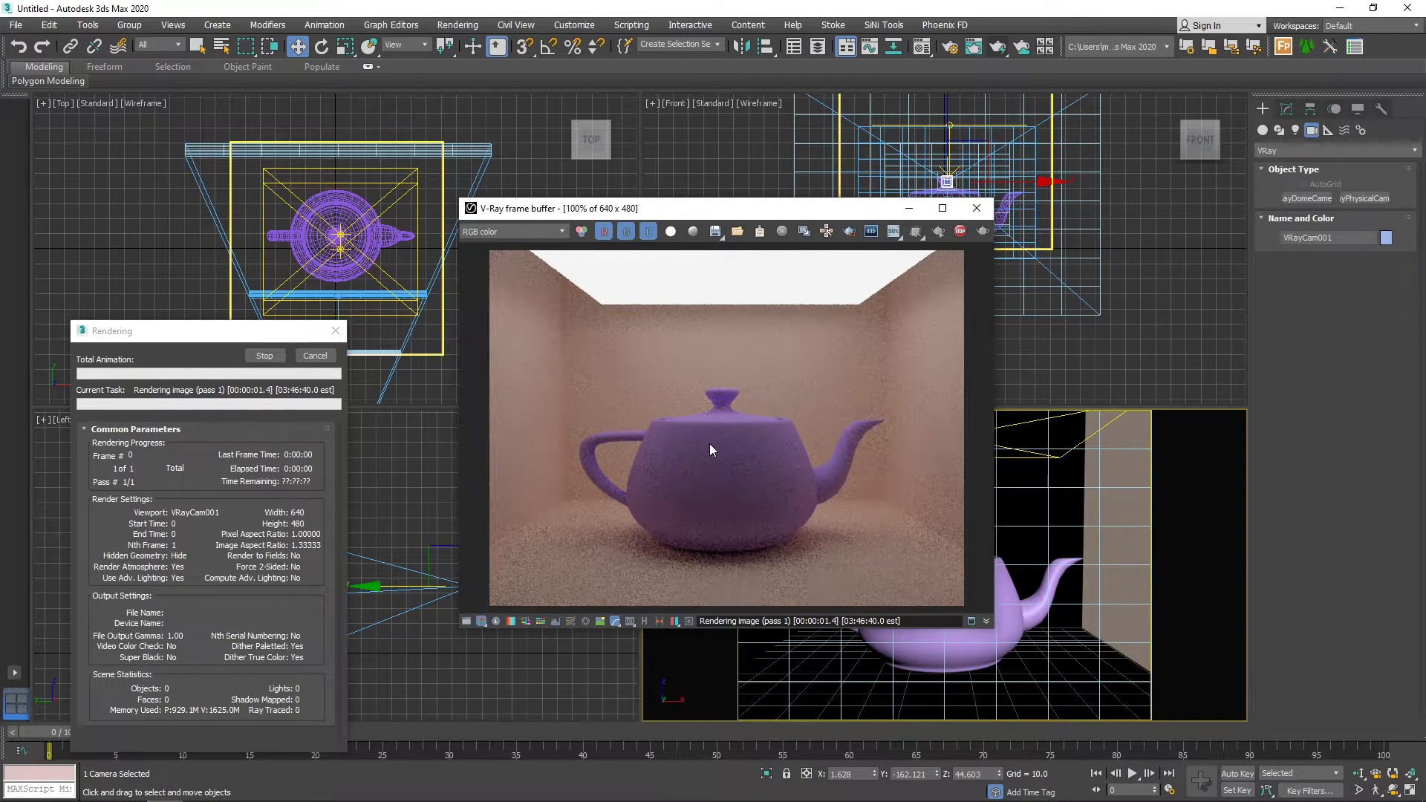
{"action": "key", "text": "Escape"}
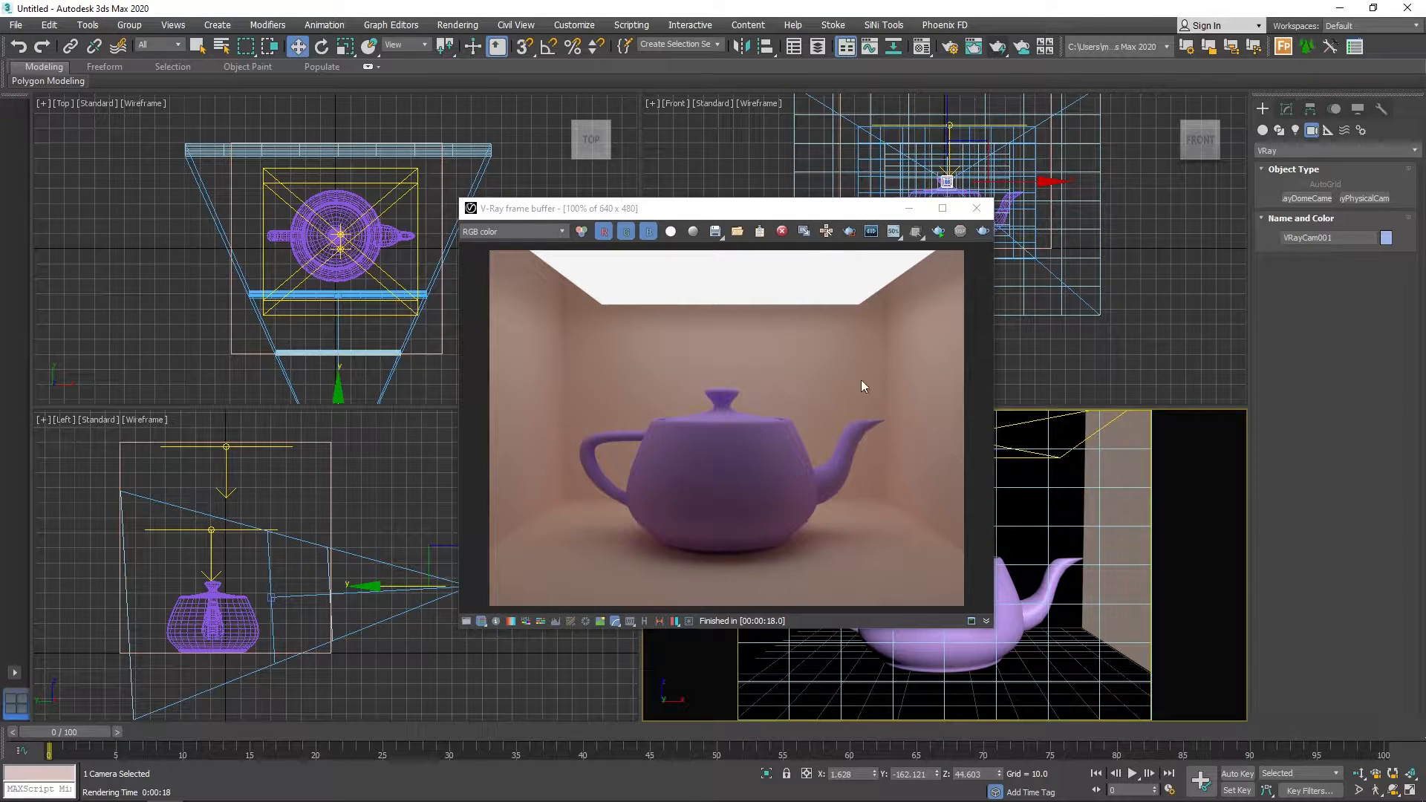
{"action": "left_click", "coordinate": [976, 208]}
Orbit the camera to look down on the teapot from a higher angle, and render that view, stopping it early.
{"action": "left_click", "coordinate": [1394, 790]}
{"action": "mouse_move", "coordinate": [958, 624]}
{"action": "left_mouse_down"}
{"action": "mouse_move", "coordinate": [950, 594]}
{"action": "mouse_move", "coordinate": [954, 626]}
{"action": "left_mouse_up"}
{"action": "left_click_drag", "start_coordinate": [980, 577], "coordinate": [991, 575]}
{"action": "key", "text": "shift+q"}
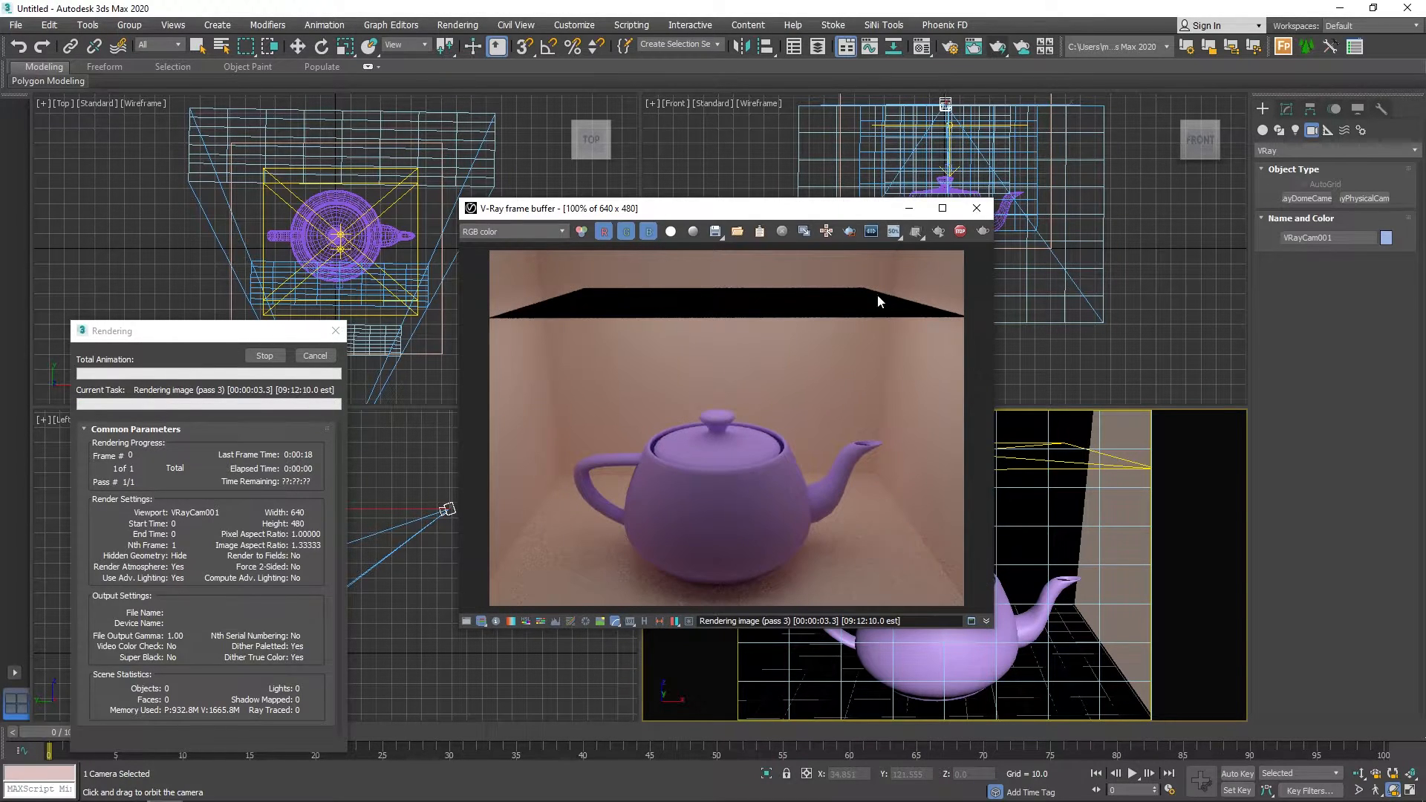
{"action": "left_click", "coordinate": [960, 231]}
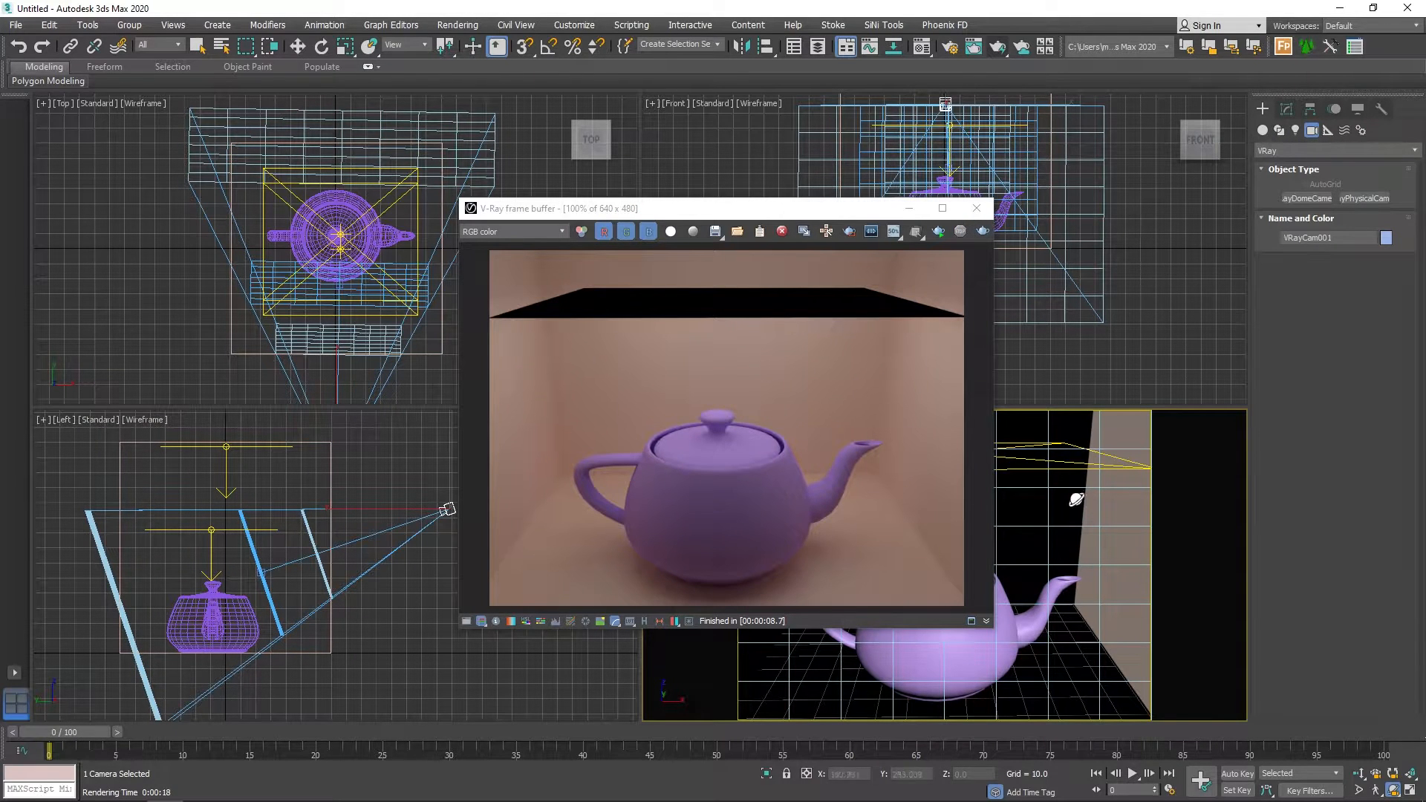
Make the lower V-Ray light, the one just above the teapot, invisible in its options.
{"action": "key", "text": "w"}
{"action": "left_click", "coordinate": [1077, 466]}
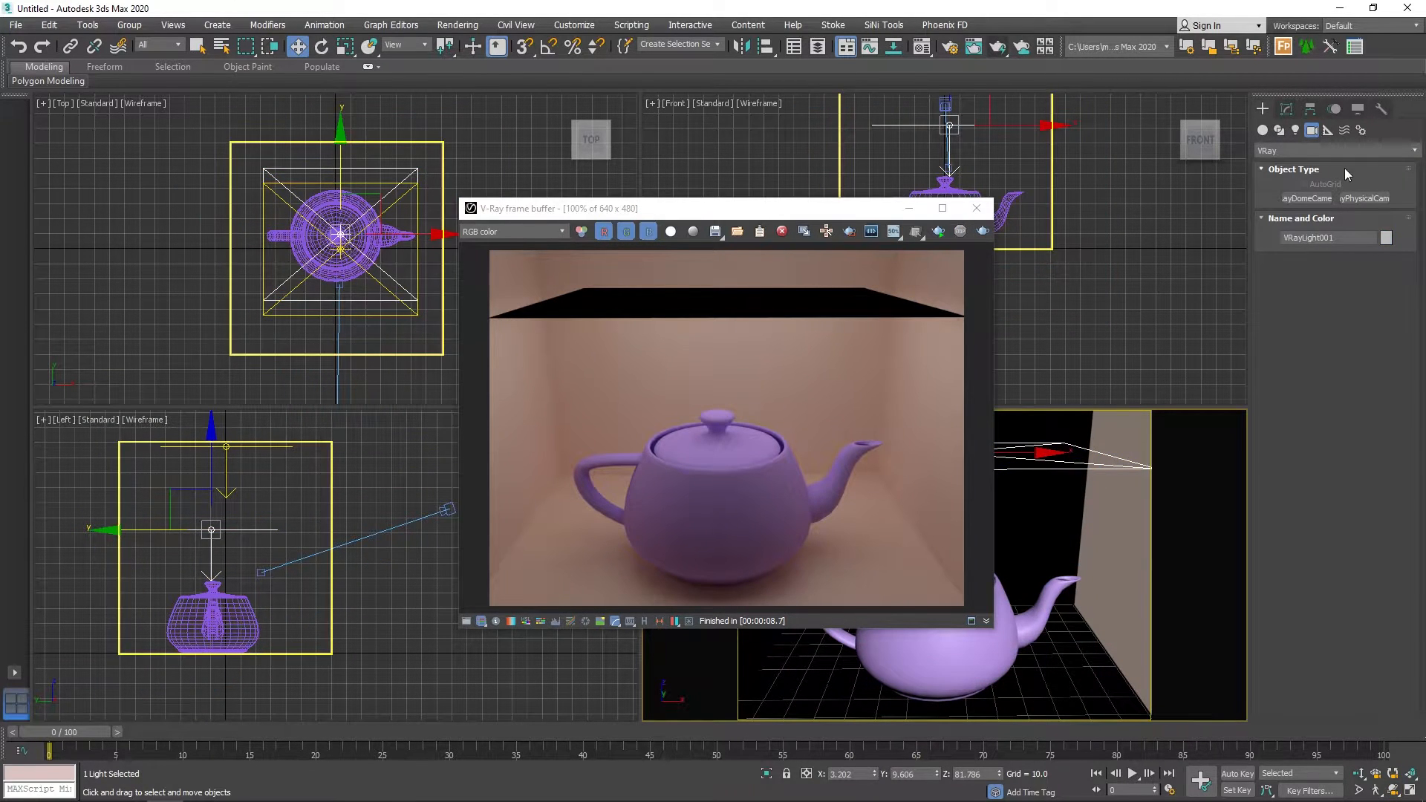
{"action": "left_click", "coordinate": [1286, 109]}
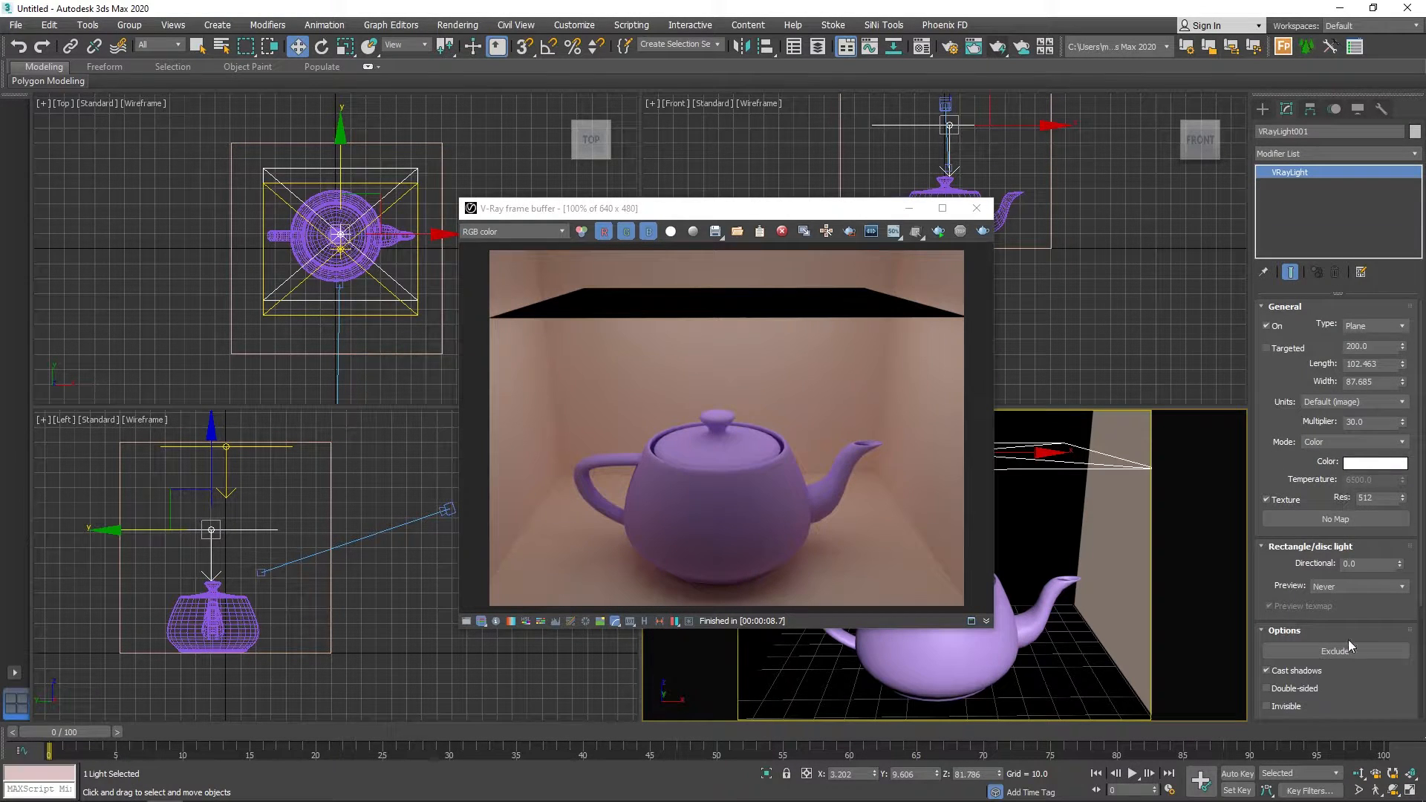
{"action": "scroll", "coordinate": [1290, 631], "scroll_direction": "down", "scroll_amount": 5}
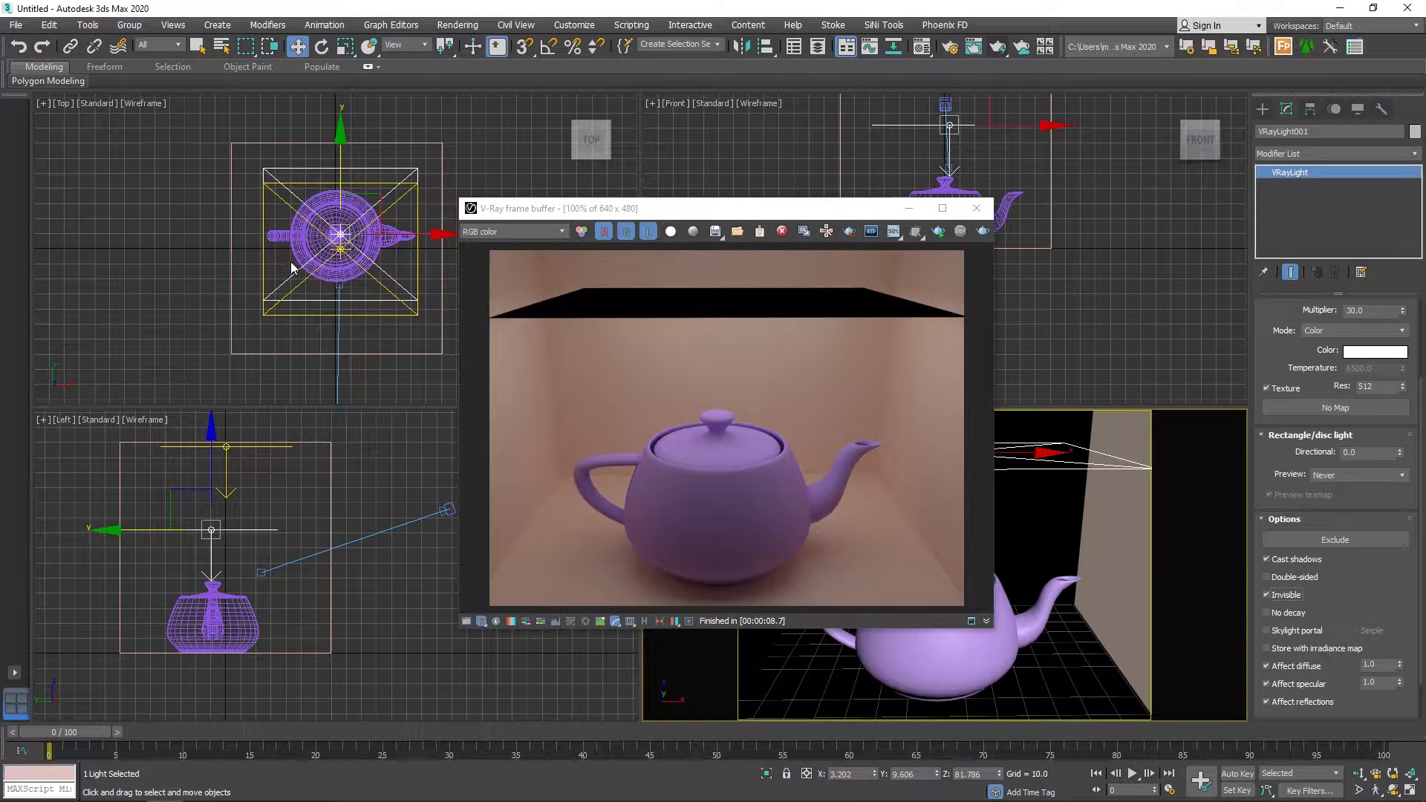
Make the upper V-Ray light invisible in its options and run a test render of the camera view, stopping it early.
{"action": "left_click", "coordinate": [299, 184]}
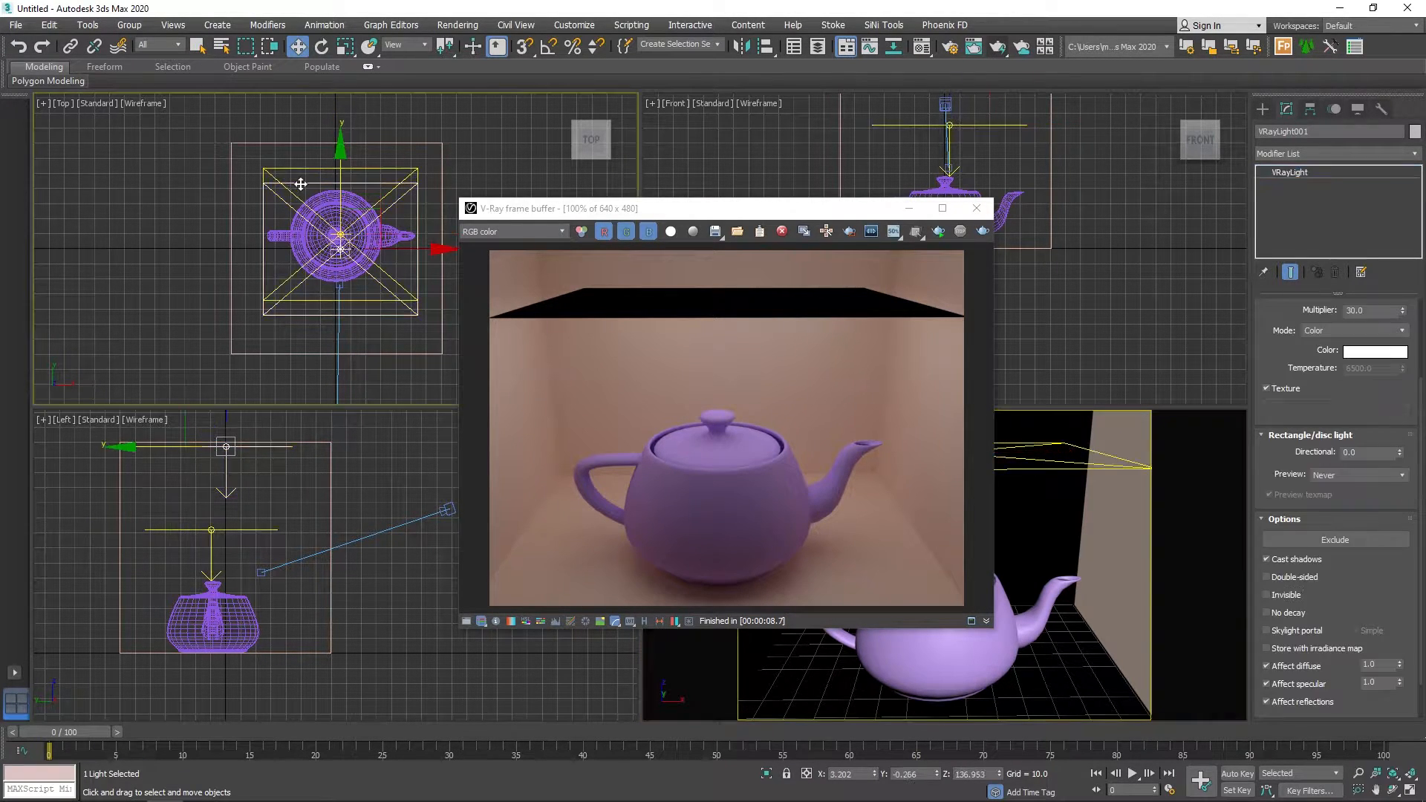
{"action": "left_click", "coordinate": [1288, 595]}
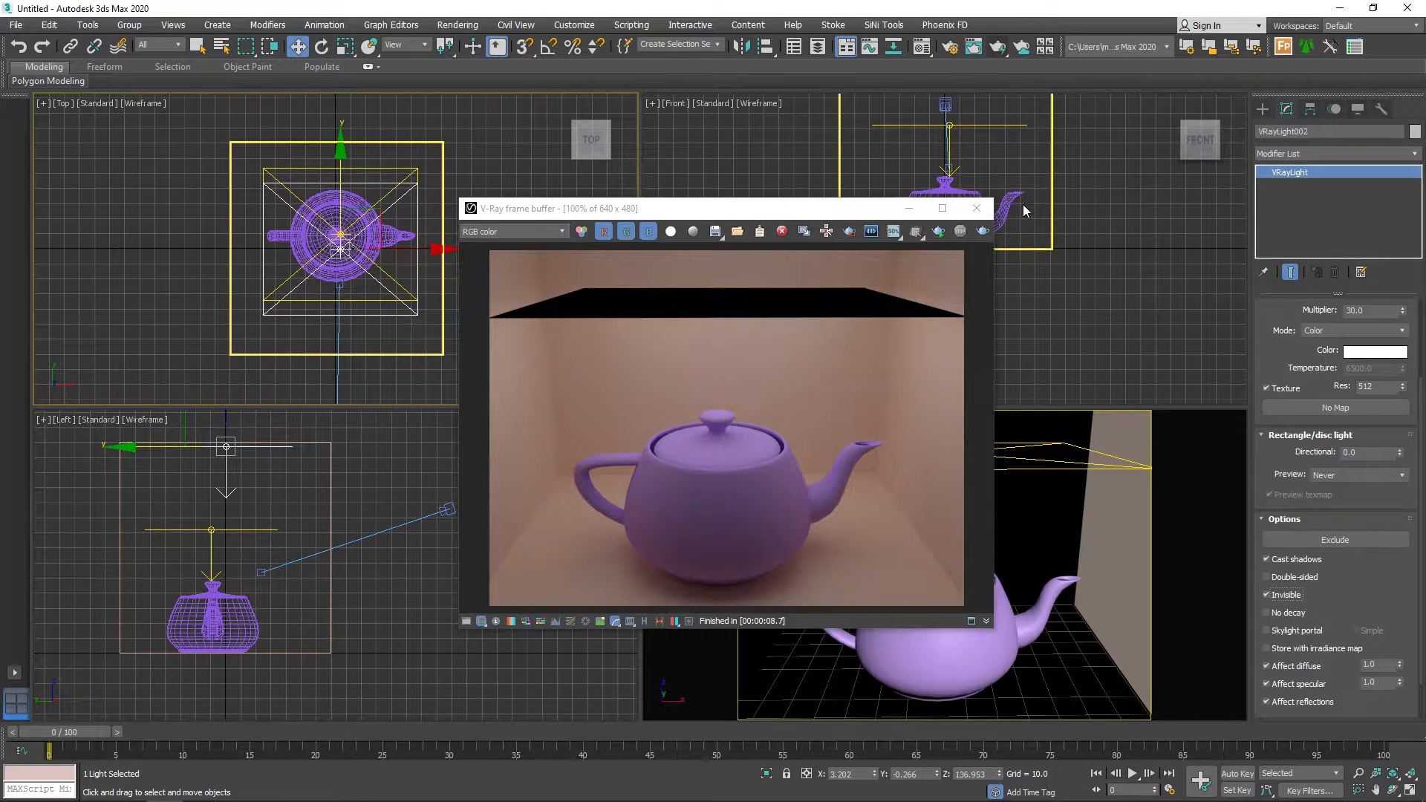
{"action": "left_click", "coordinate": [982, 232]}
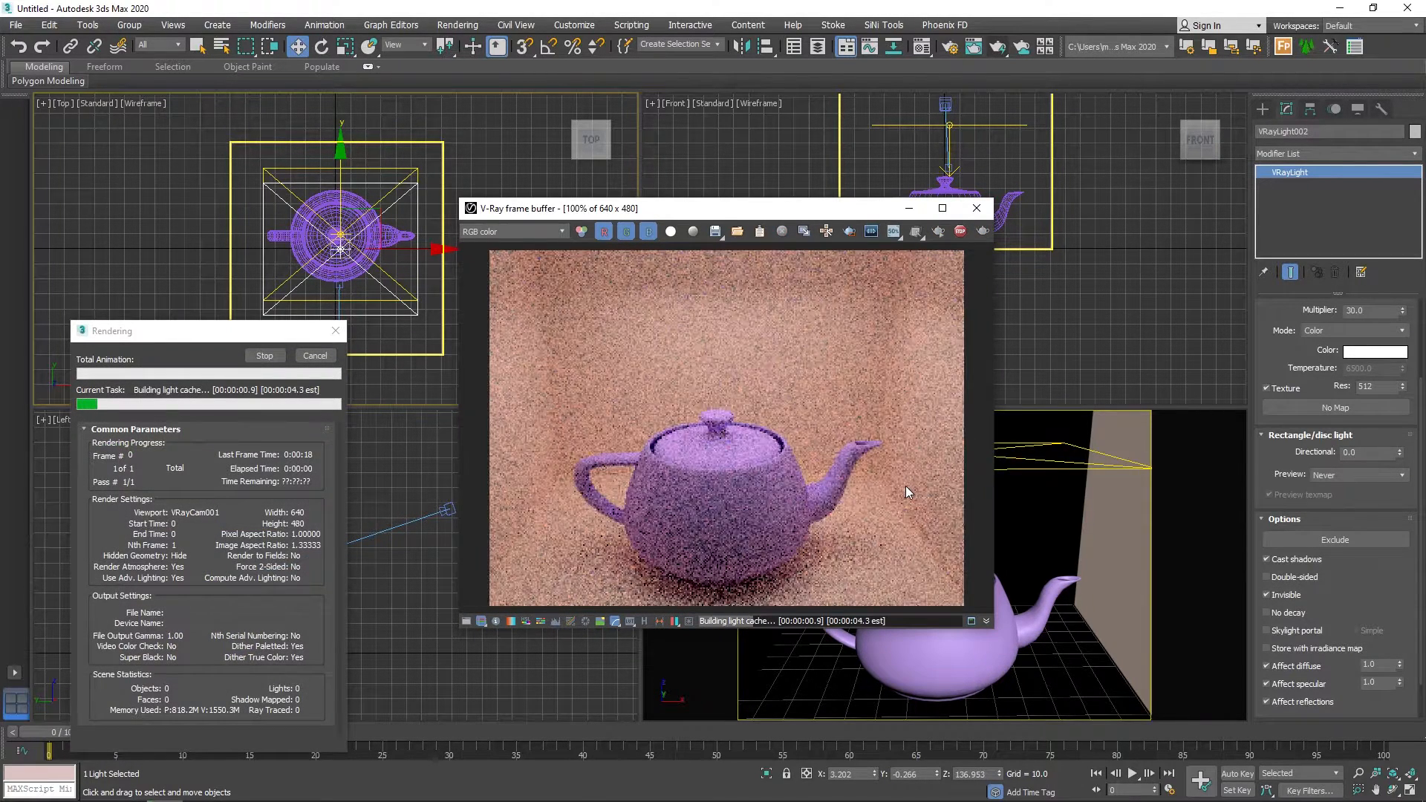
{"action": "left_click", "coordinate": [264, 356]}
{"action": "left_click", "coordinate": [976, 208]}
Change the Left viewport to a shaded Perspective view and orbit it to look into the open front of the box.
{"action": "right_click", "coordinate": [514, 559]}
{"action": "key", "text": "p"}
{"action": "scroll", "coordinate": [445, 578], "scroll_direction": "down", "scroll_amount": 5}
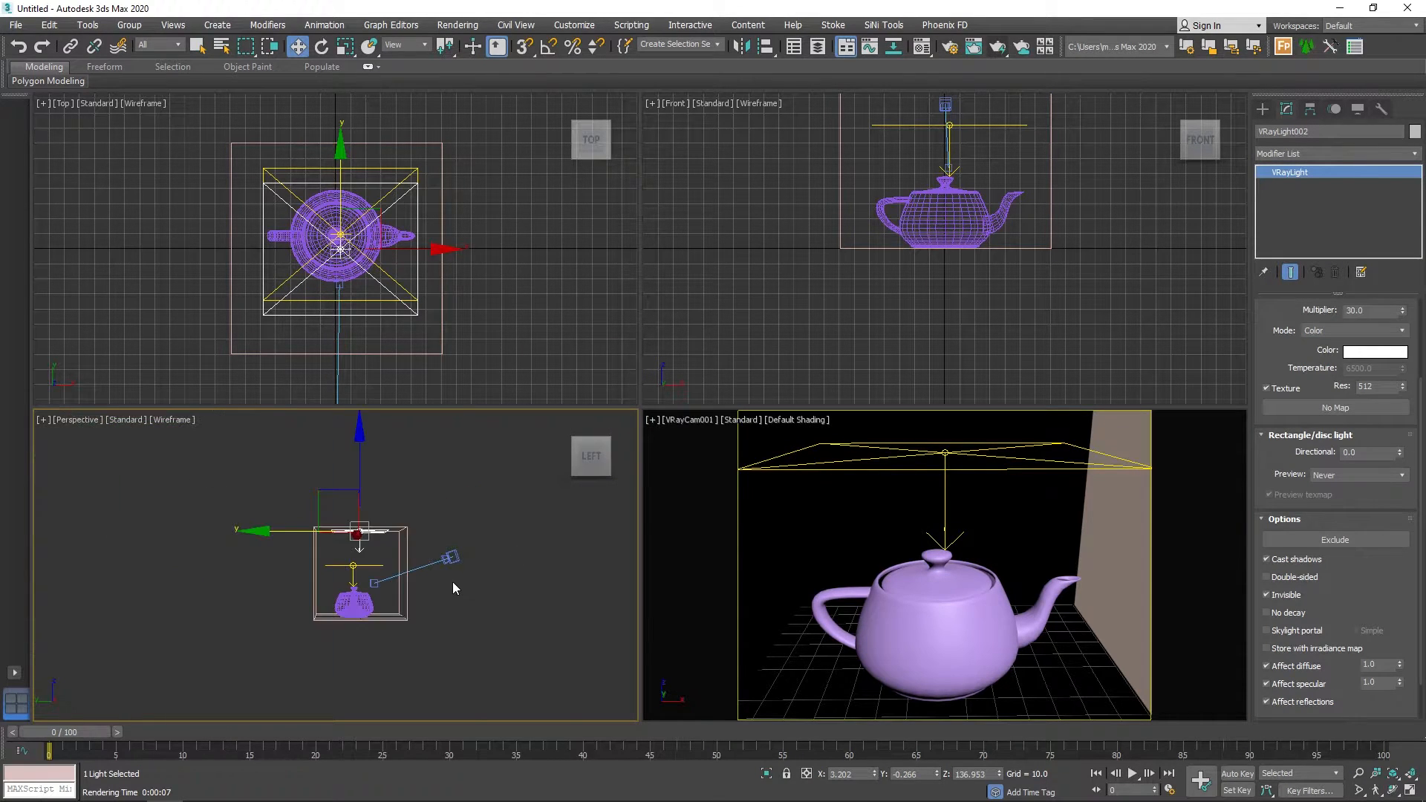
{"action": "key", "text": "F3"}
{"action": "mouse_move", "coordinate": [456, 576]}
{"action": "middle_mouse_down", "text": "alt"}
{"action": "mouse_move", "coordinate": [395, 586]}
{"action": "mouse_move", "coordinate": [444, 581]}
{"action": "mouse_move", "coordinate": [430, 580]}
{"action": "middle_mouse_up", "text": "alt"}
{"action": "scroll", "coordinate": [430, 579], "scroll_direction": "up", "scroll_amount": 5}
Assign the white V-Ray material, Material #19, to the whole box after adjusting its diffuse colour to white.
{"action": "left_click", "coordinate": [922, 46]}
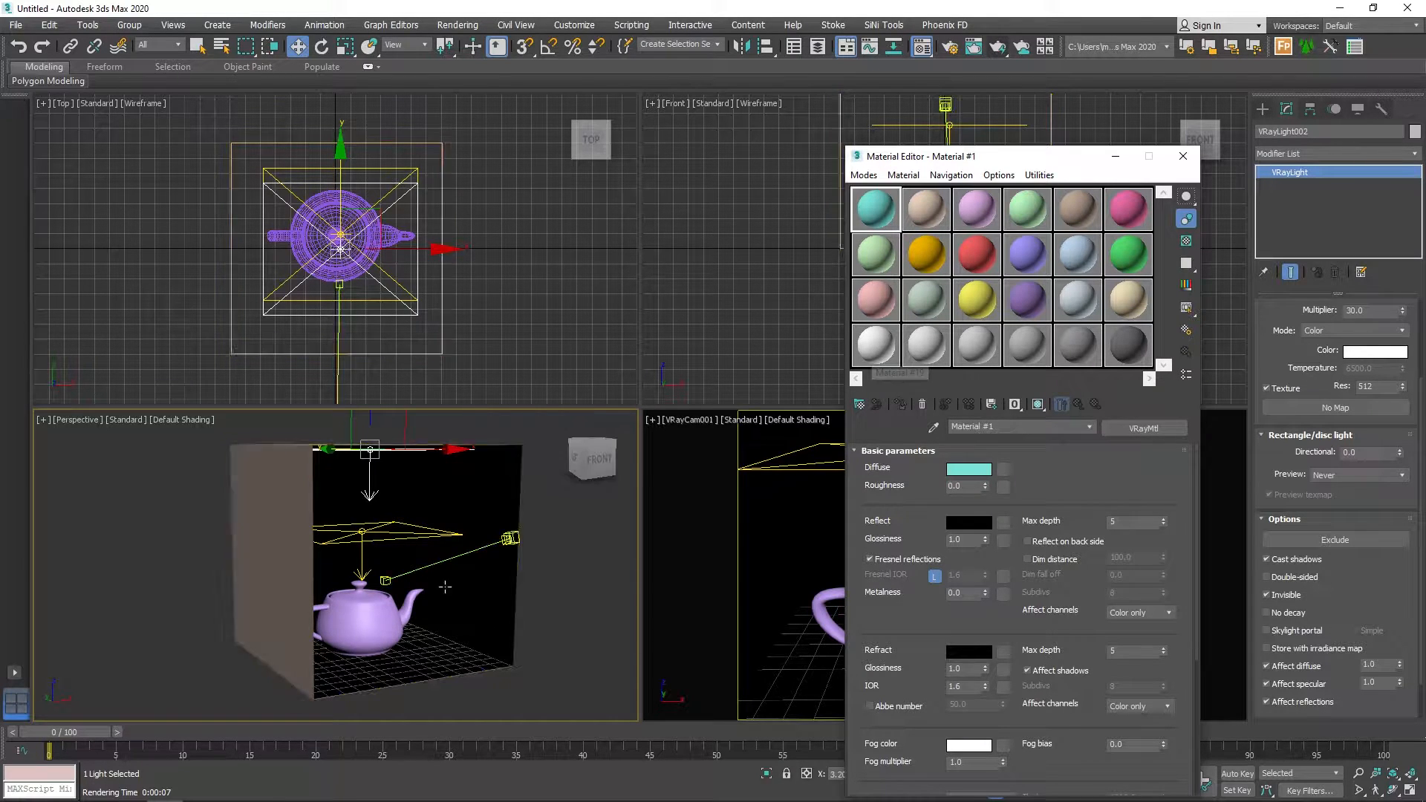
{"action": "left_click", "coordinate": [485, 605]}
{"action": "left_click", "coordinate": [876, 361]}
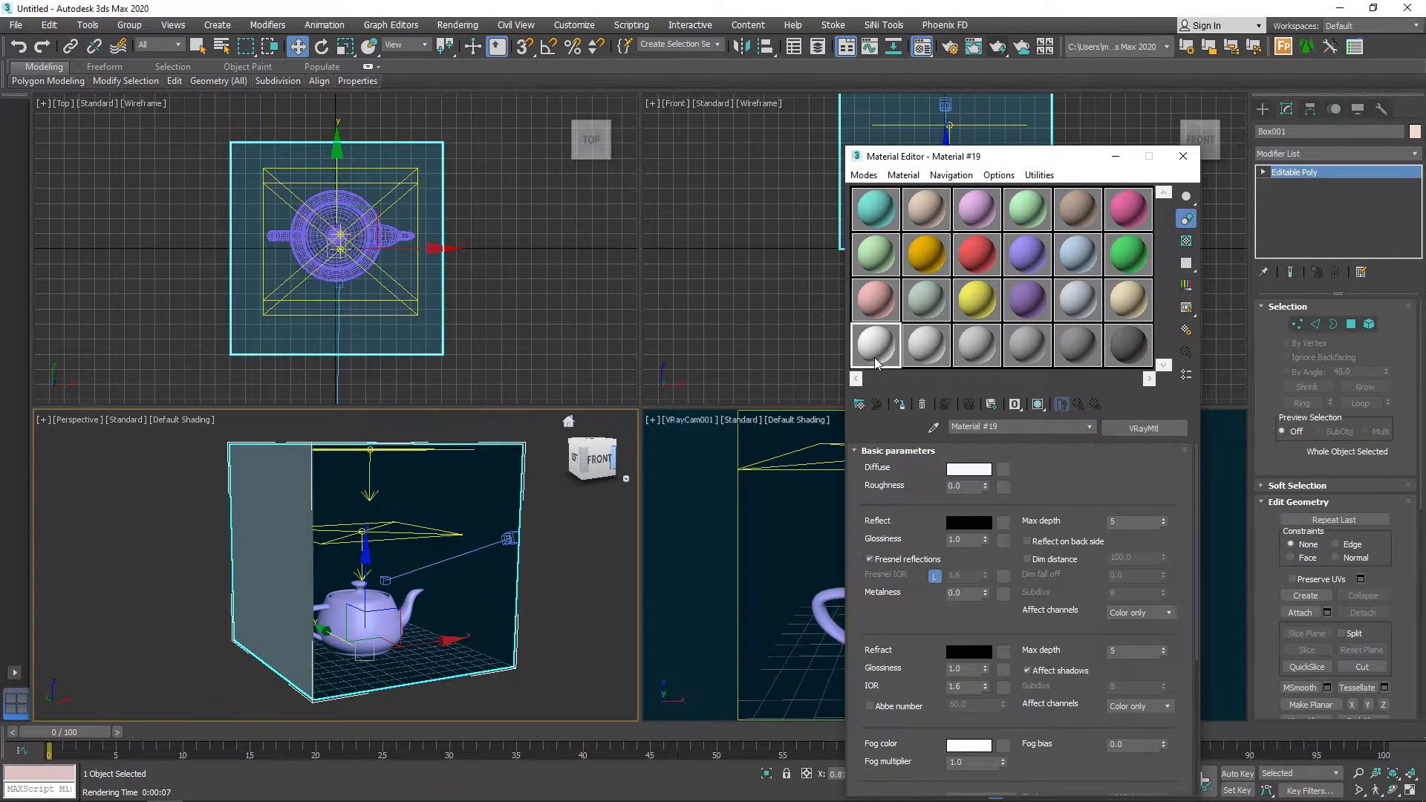
{"action": "left_click", "coordinate": [969, 469]}
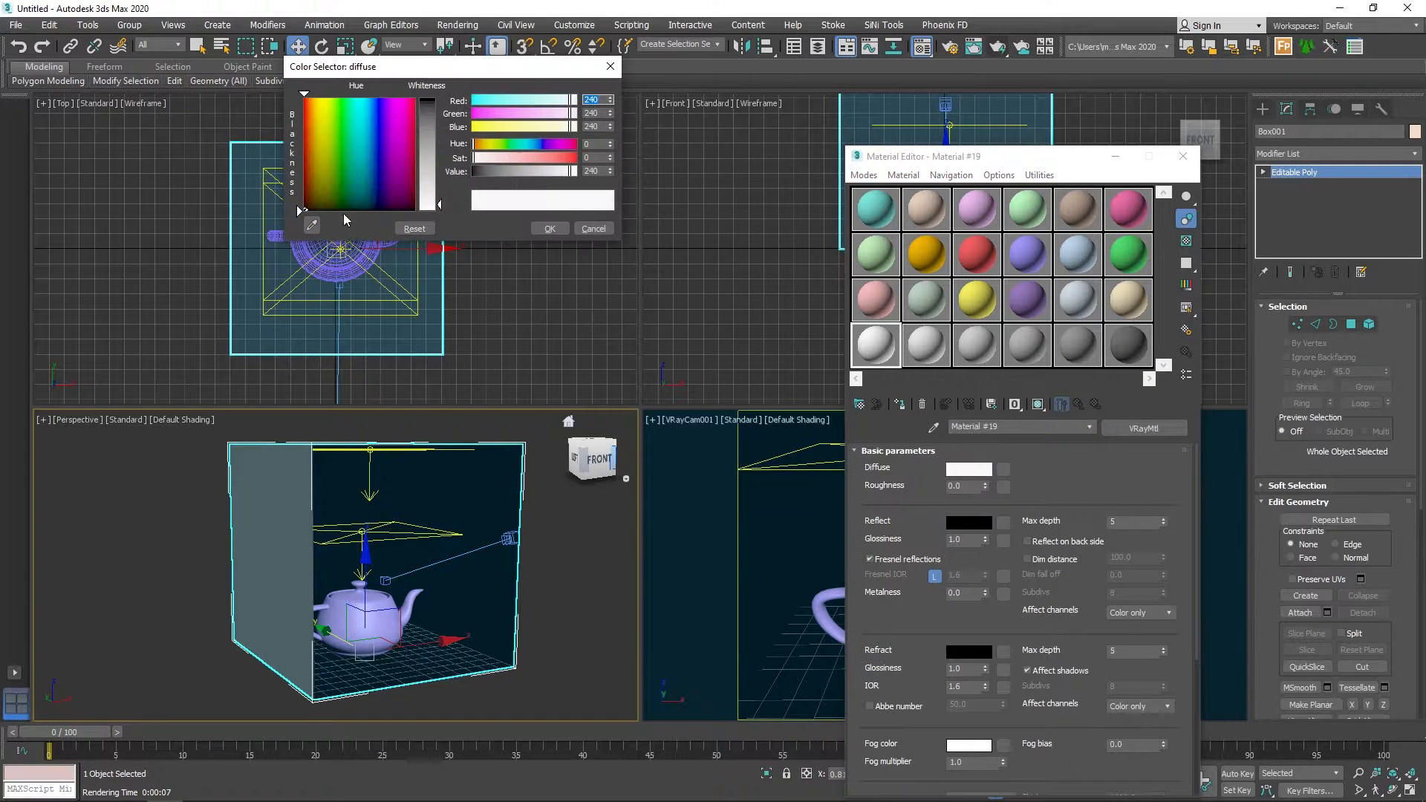
{"action": "left_click", "coordinate": [549, 229]}
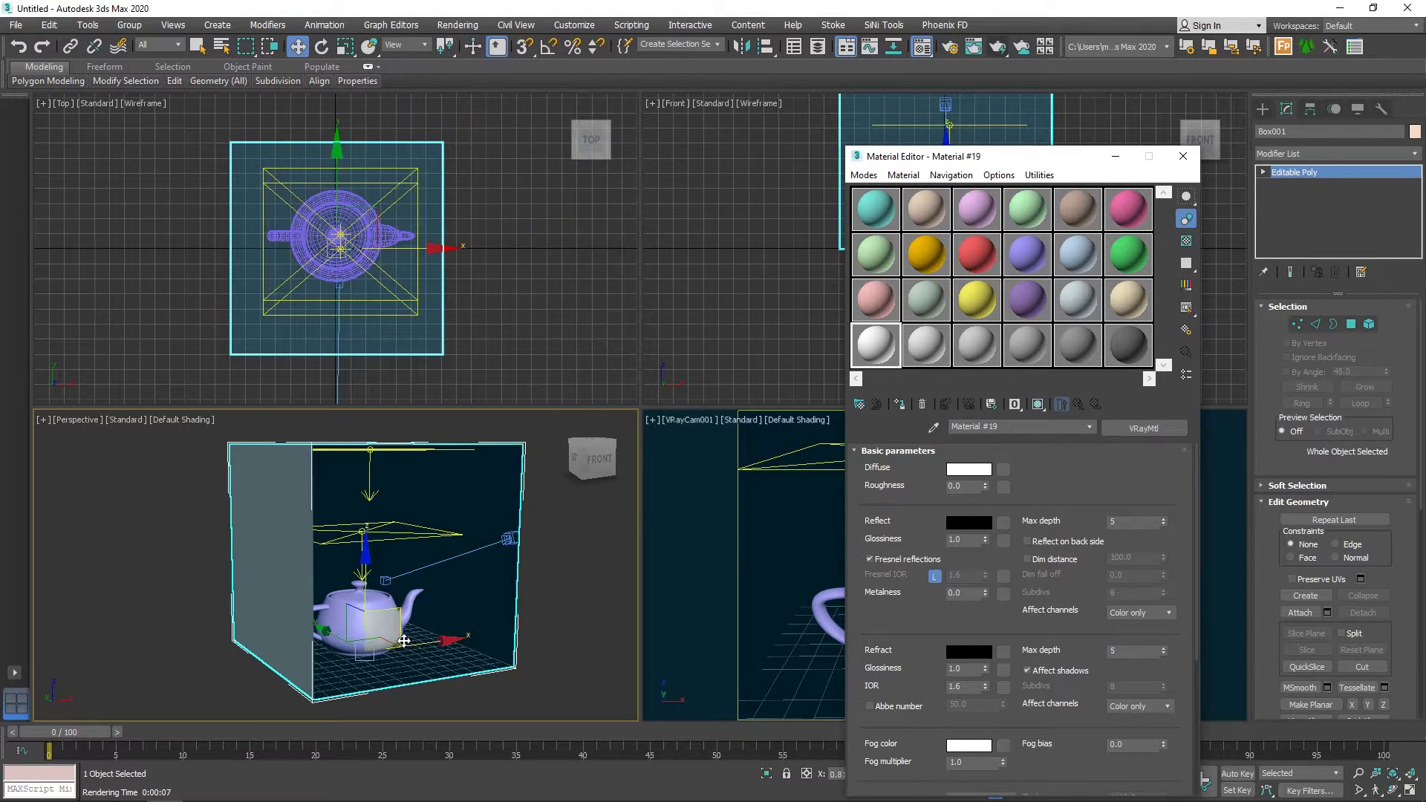
{"action": "left_click", "coordinate": [905, 407]}
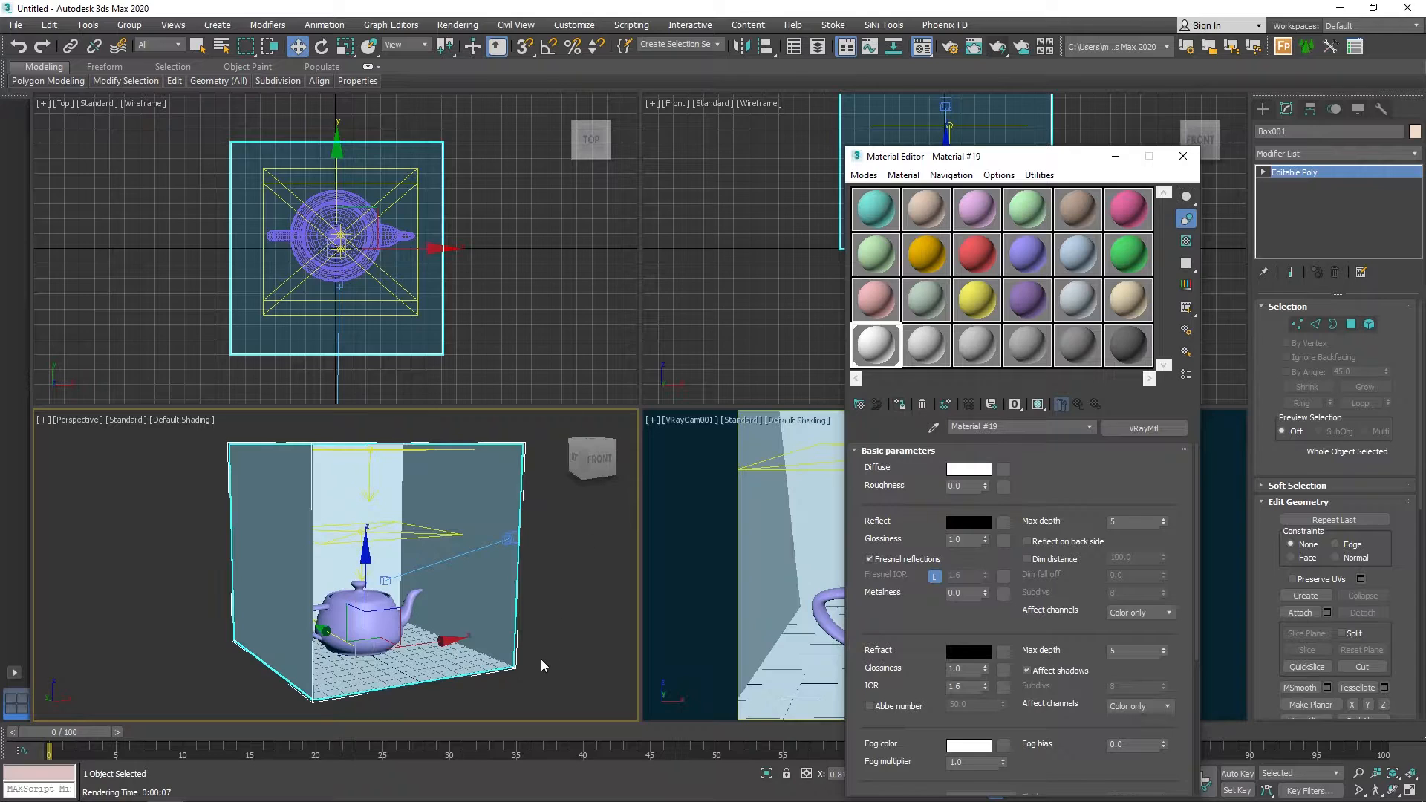
Select the box's right wall polygon and assign the green Material #12 to it.
{"action": "left_click", "coordinate": [560, 607]}
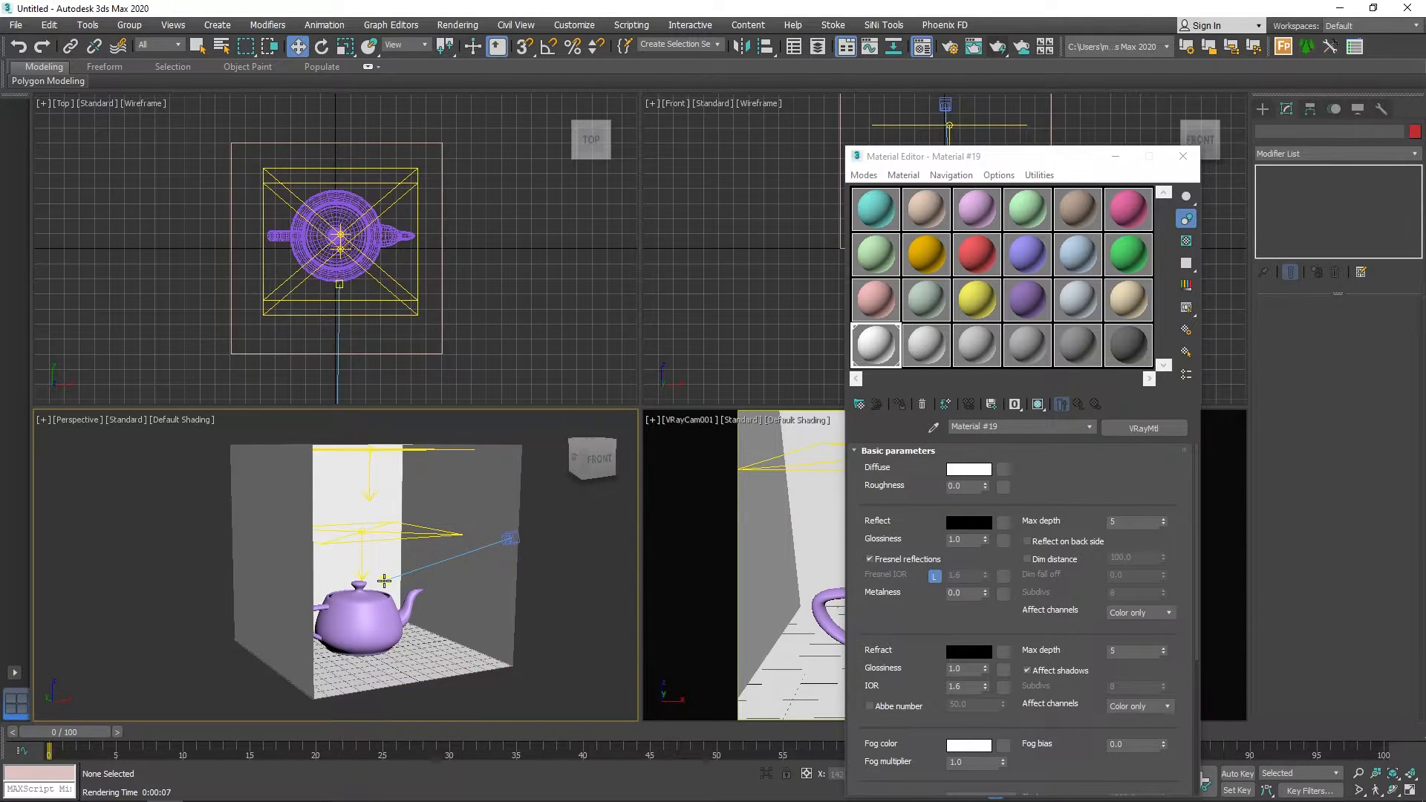
{"action": "left_click", "coordinate": [455, 498]}
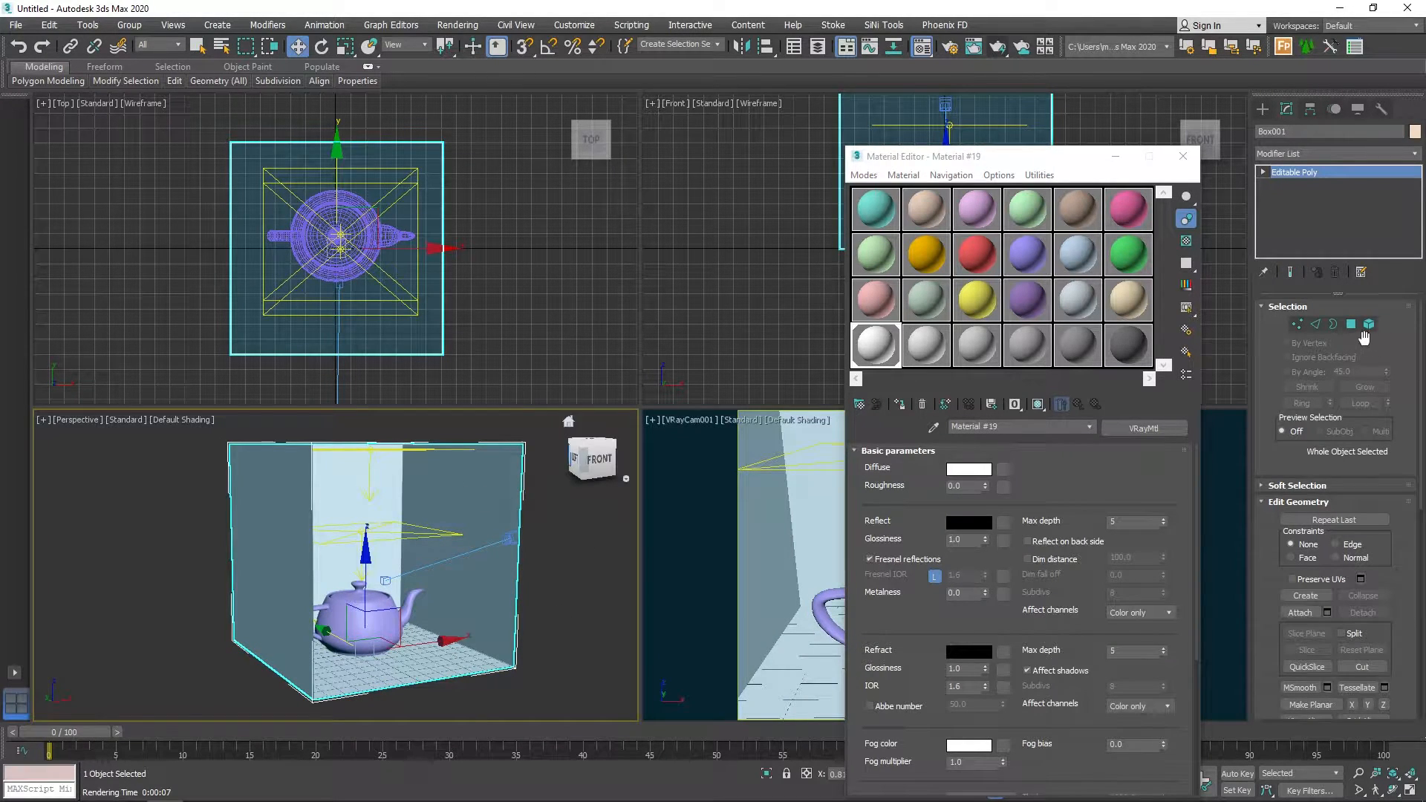
{"action": "left_click", "coordinate": [1352, 324]}
{"action": "left_click", "coordinate": [476, 511]}
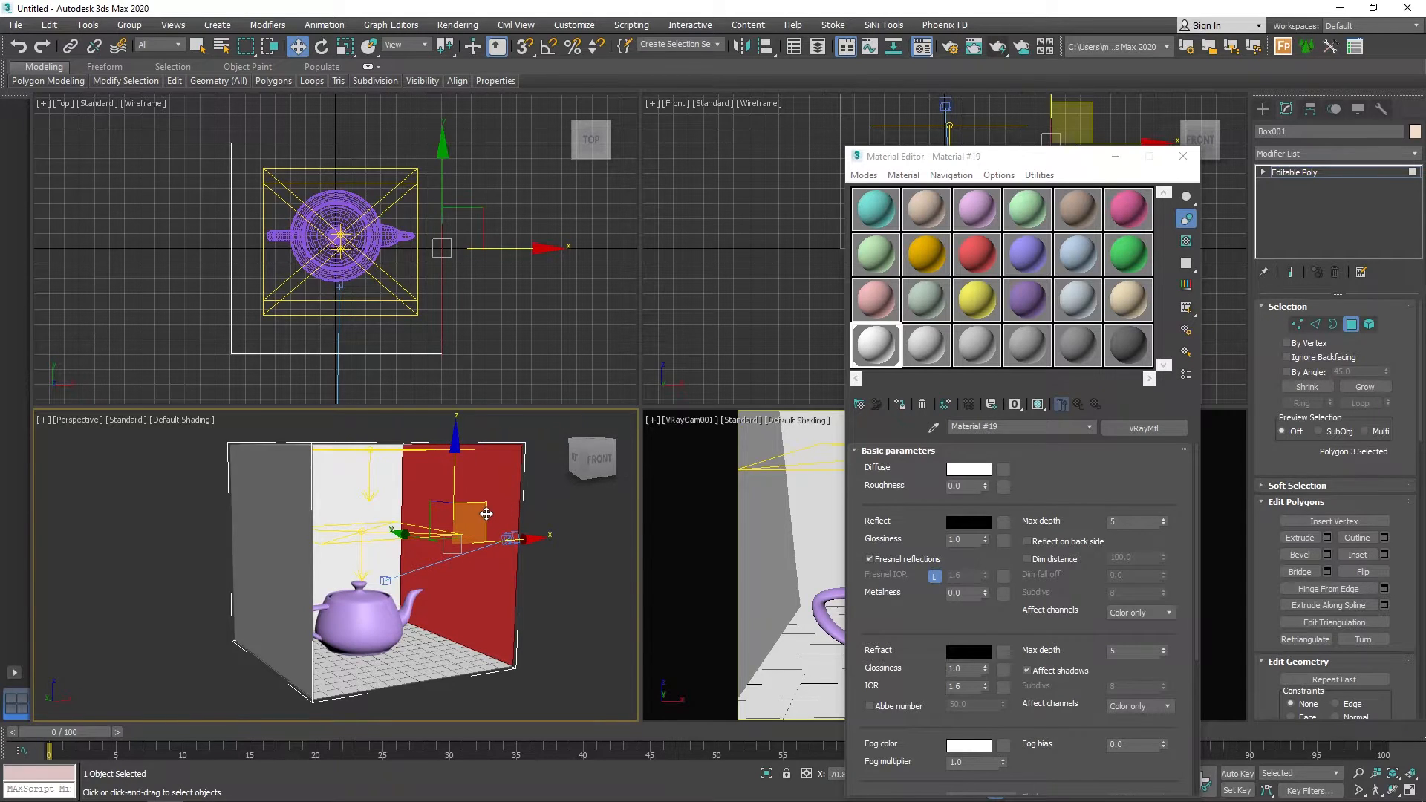
{"action": "left_click", "coordinate": [1130, 260]}
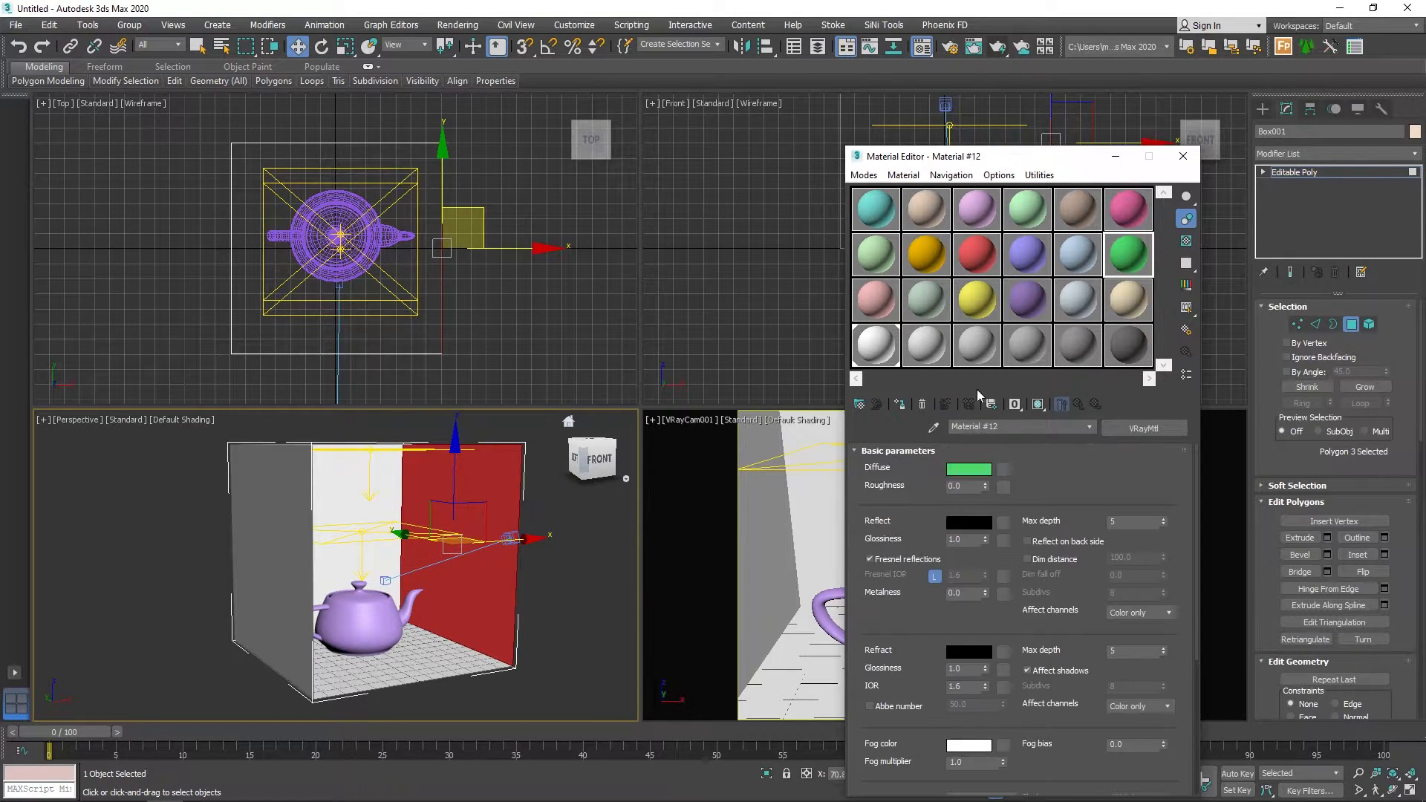
{"action": "left_click", "coordinate": [900, 405]}
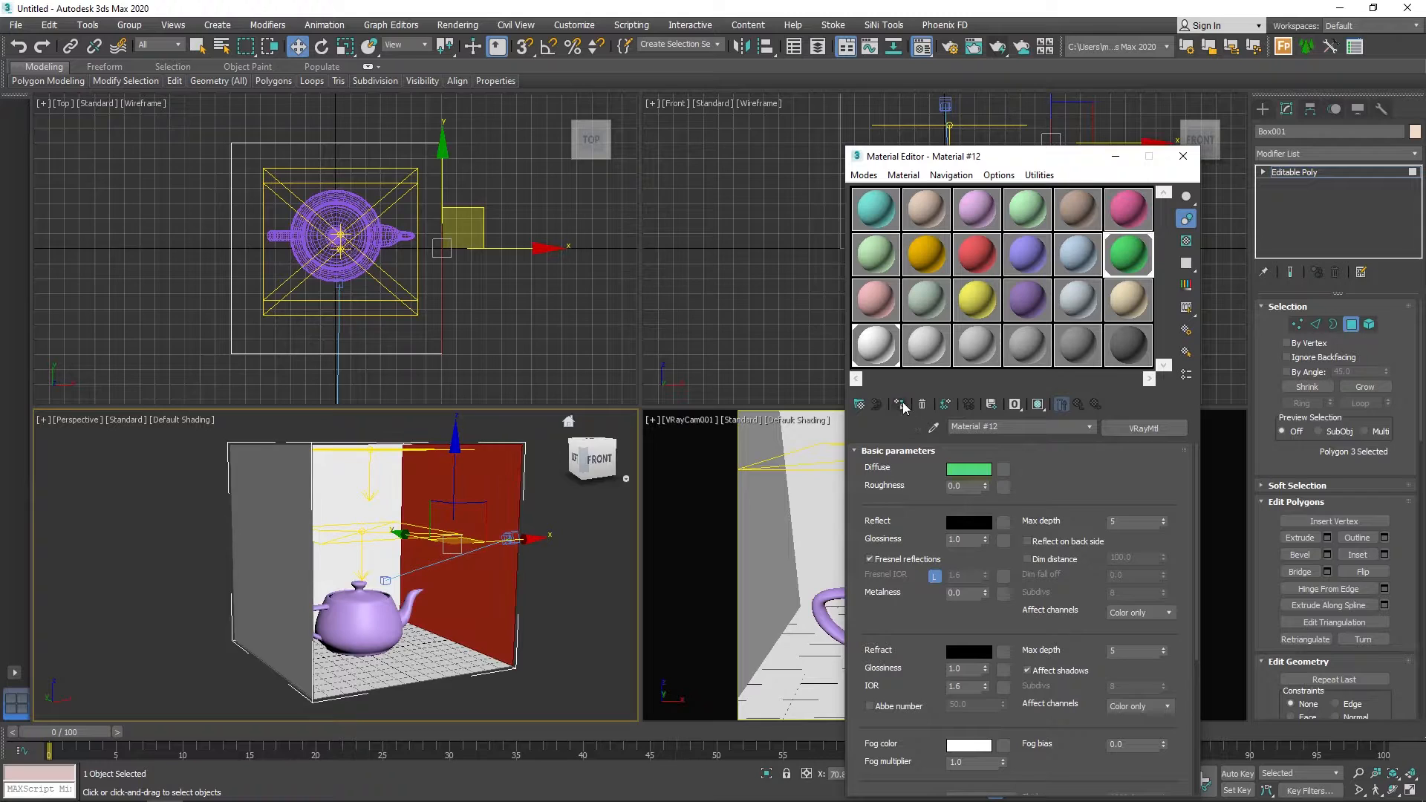
Assign the red Material #9 to the box's left wall polygon and leave polygon editing.
{"action": "left_click", "coordinate": [279, 545]}
{"action": "left_click", "coordinate": [978, 254]}
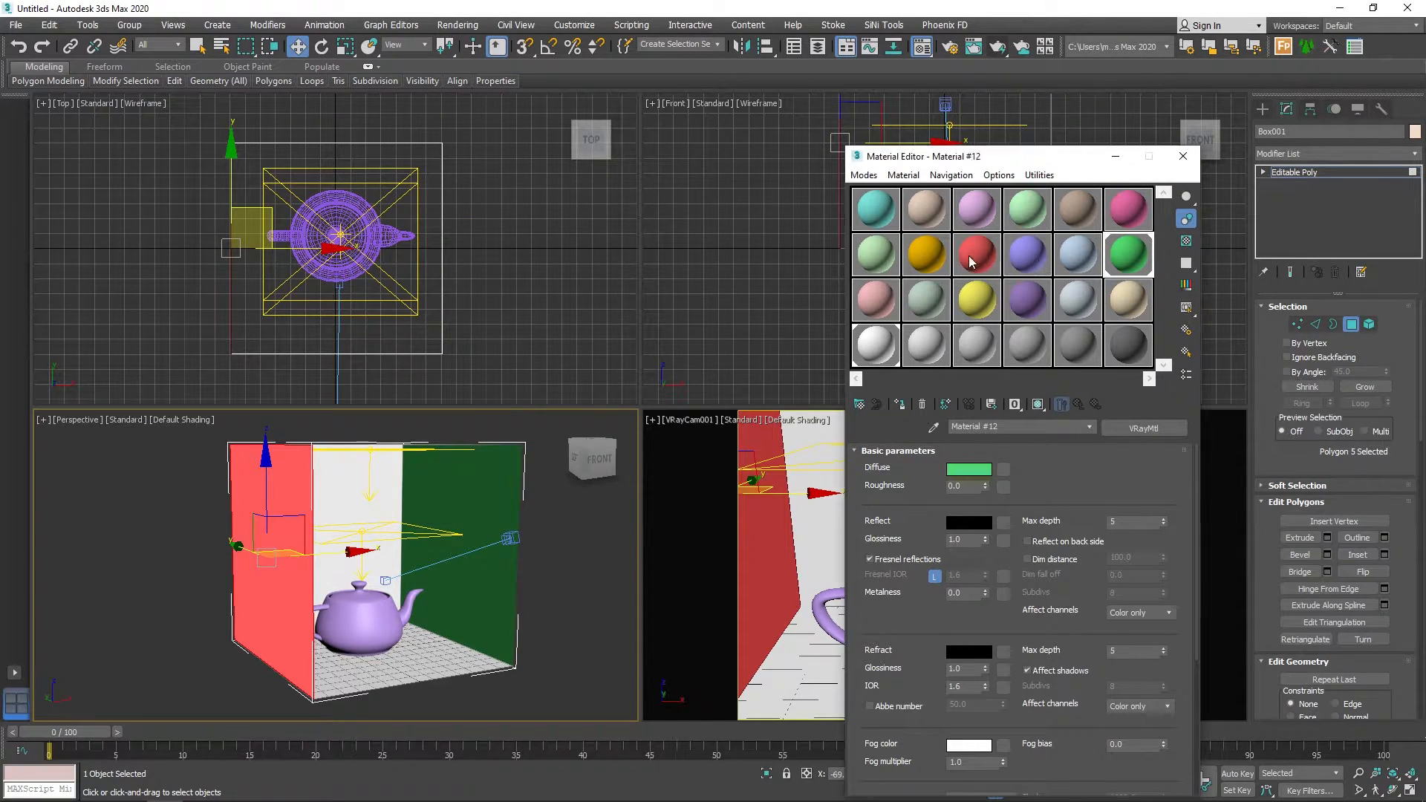
{"action": "left_click", "coordinate": [902, 405]}
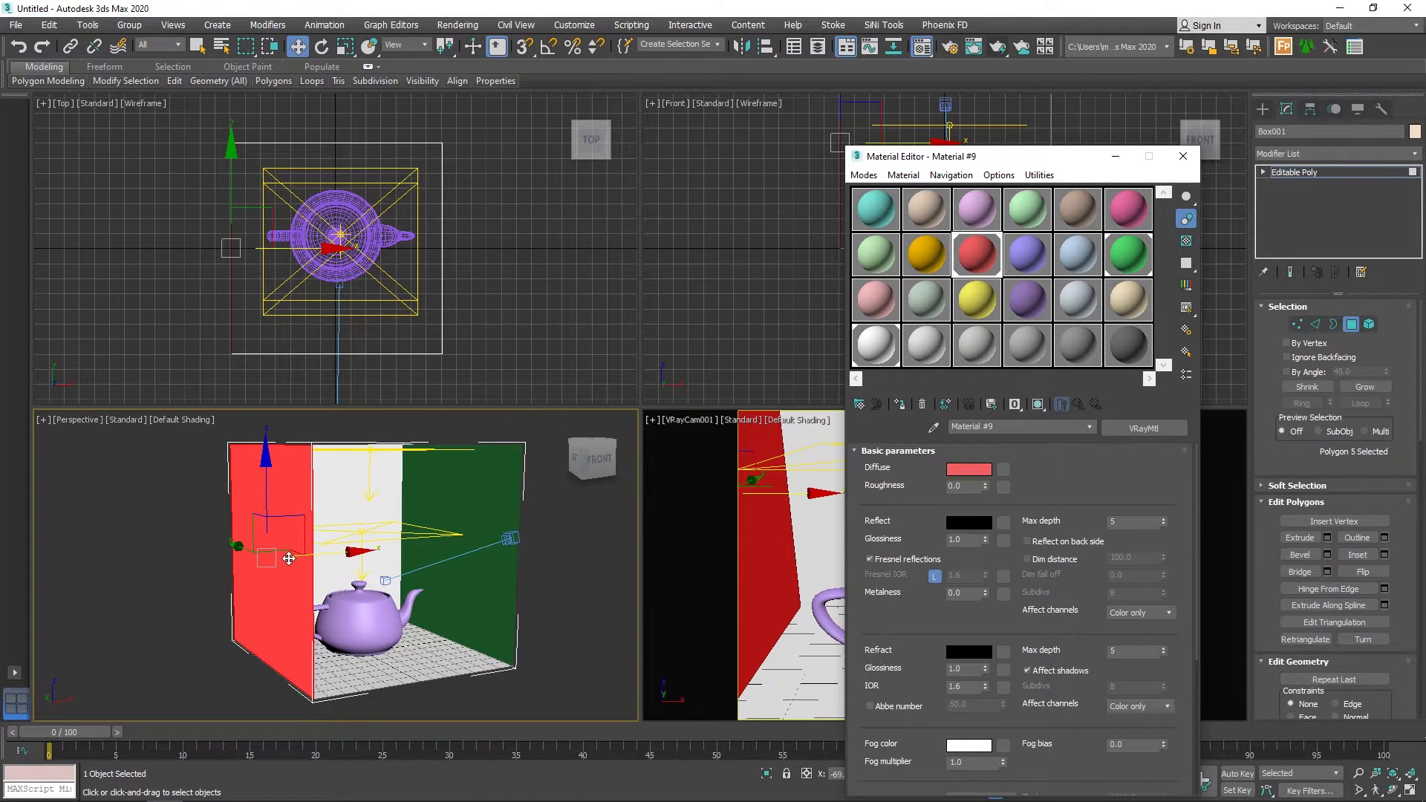
{"action": "left_click", "coordinate": [362, 499]}
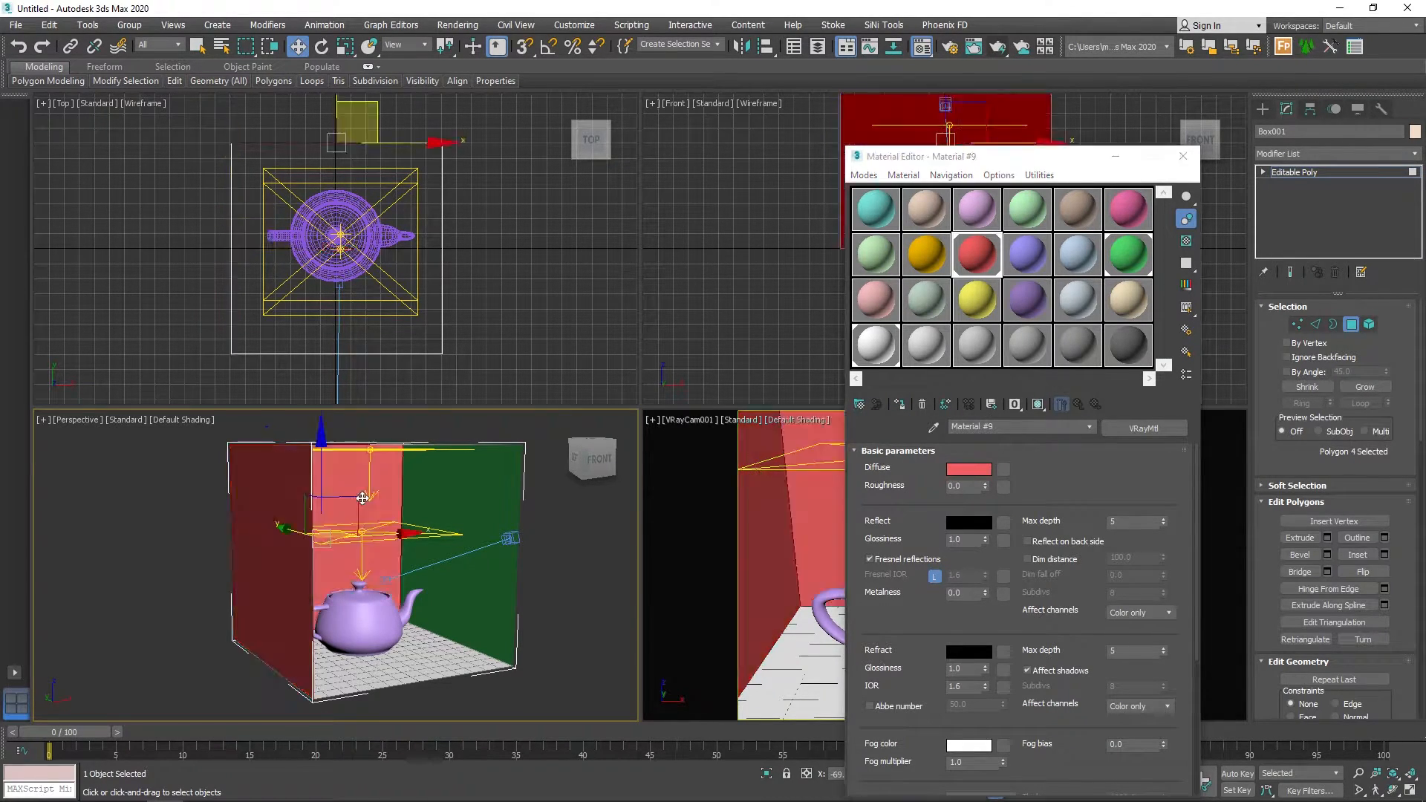
{"action": "left_click", "coordinate": [382, 672]}
{"action": "middle_click_drag", "start_coordinate": [401, 511], "coordinate": [372, 531], "text": "alt"}
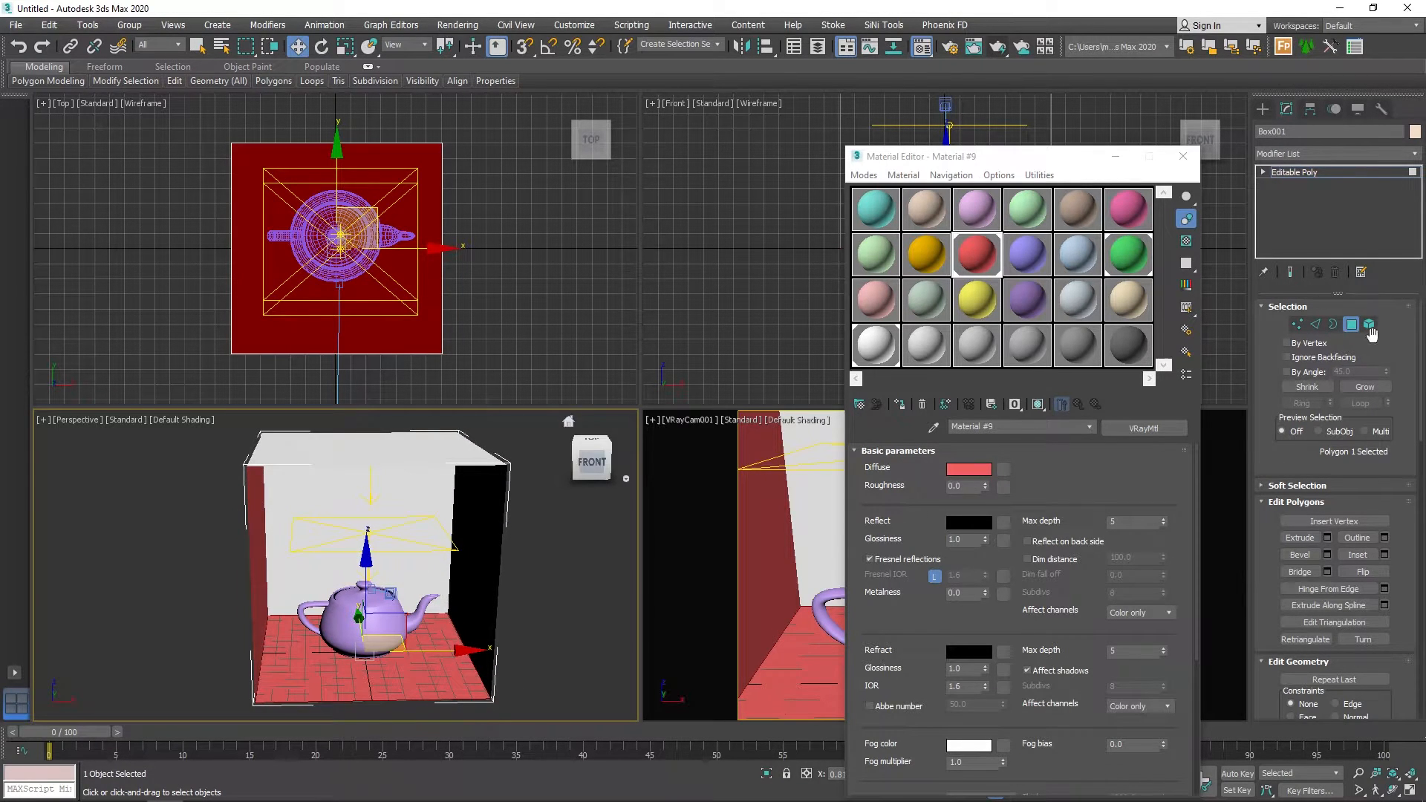
{"action": "left_click", "coordinate": [1356, 329]}
Assign the blue-violet Material #10 to the teapot and close the Material Editor.
{"action": "left_click", "coordinate": [378, 621]}
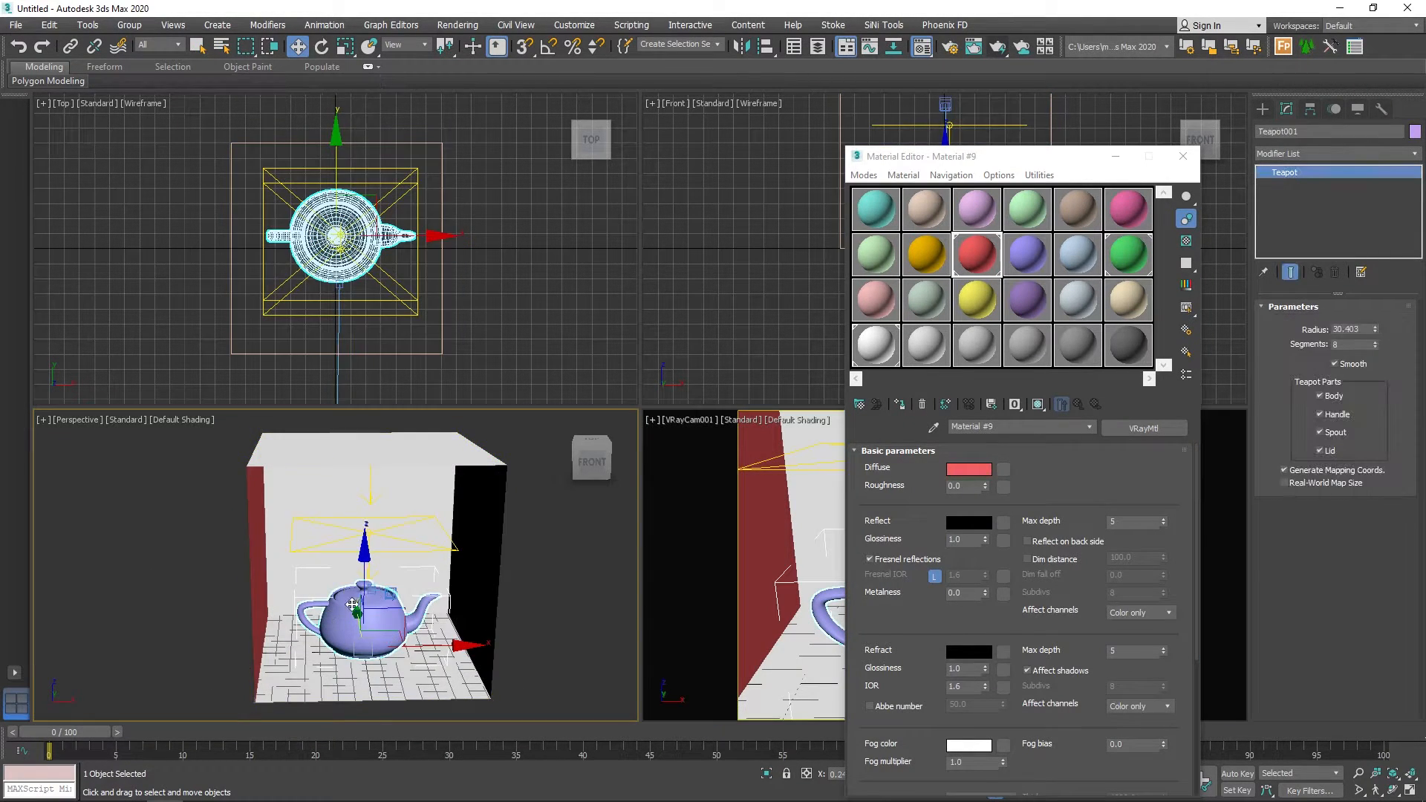
{"action": "left_click", "coordinate": [1027, 254]}
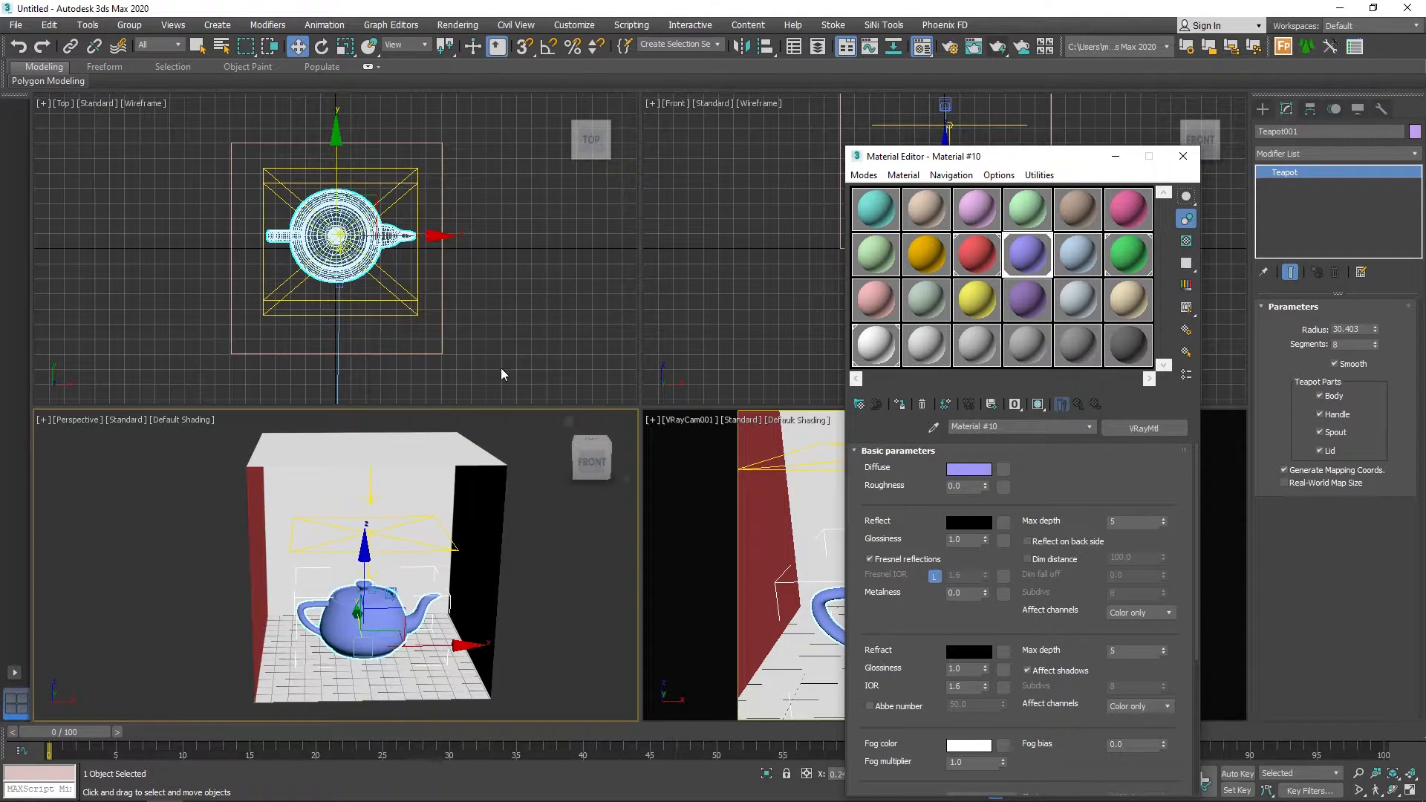
{"action": "left_click", "coordinate": [1183, 158]}
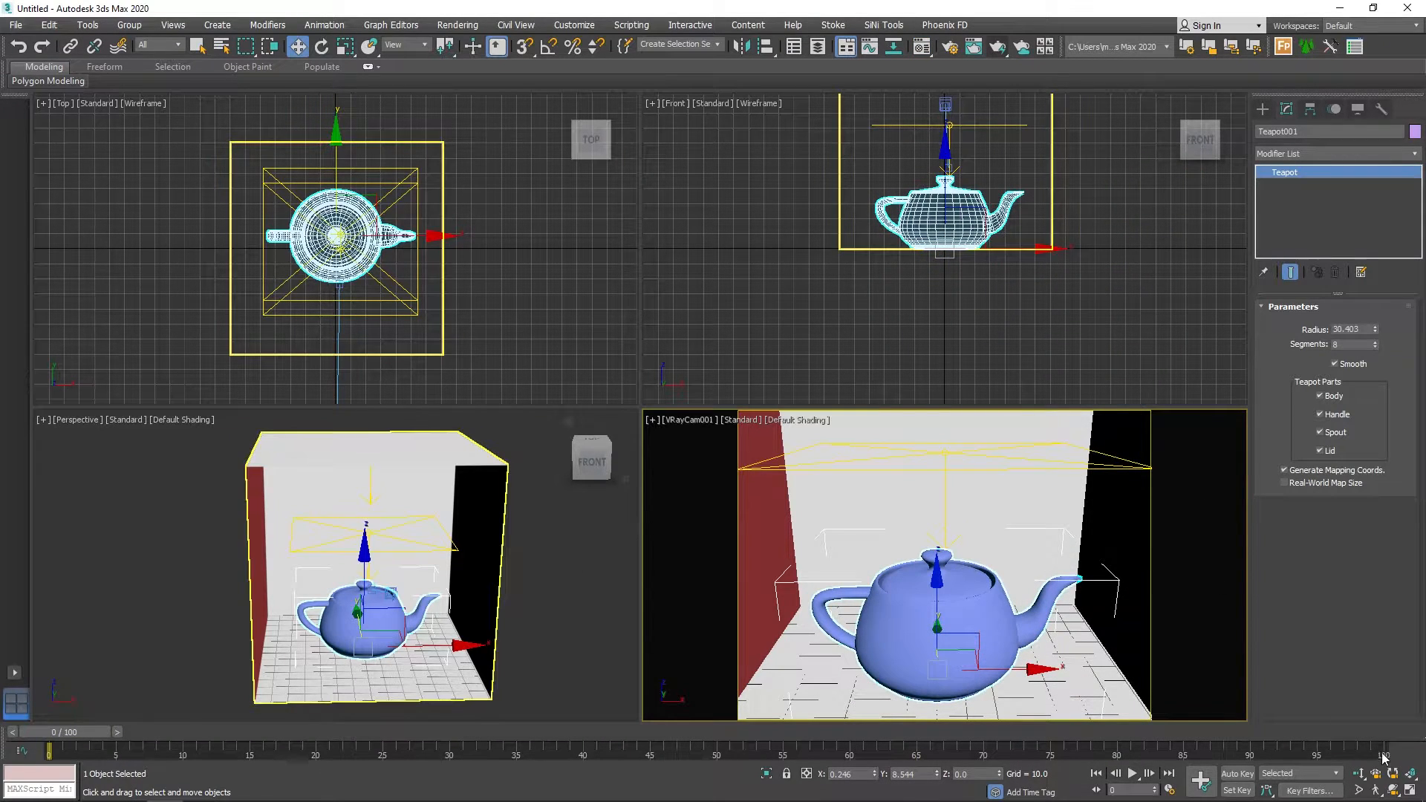
Orbit the V-Ray camera slightly around the teapot and test-render its view, stopping the render early.
{"action": "left_click", "coordinate": [1393, 790]}
{"action": "left_click_drag", "start_coordinate": [939, 606], "coordinate": [943, 603]}
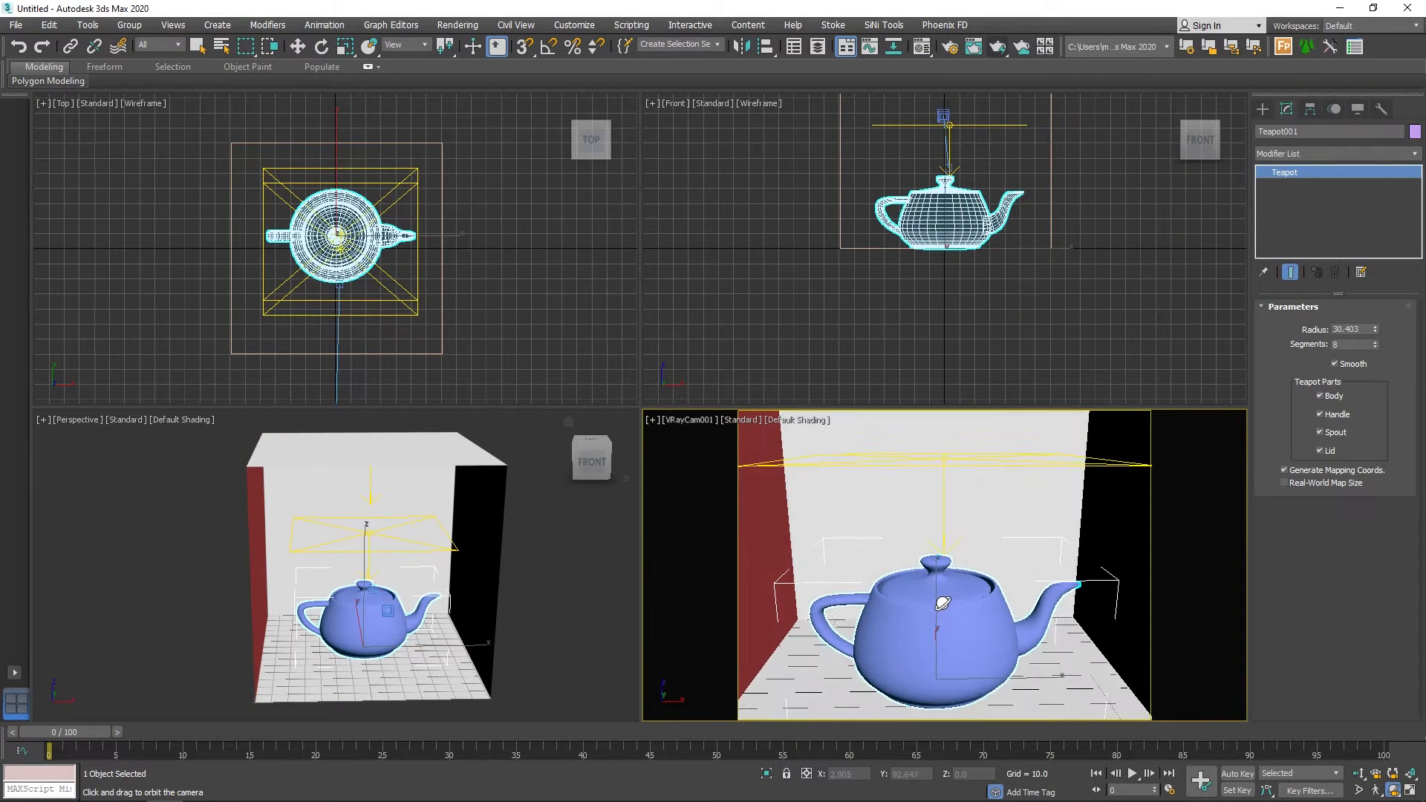
{"action": "key", "text": "shift+q"}
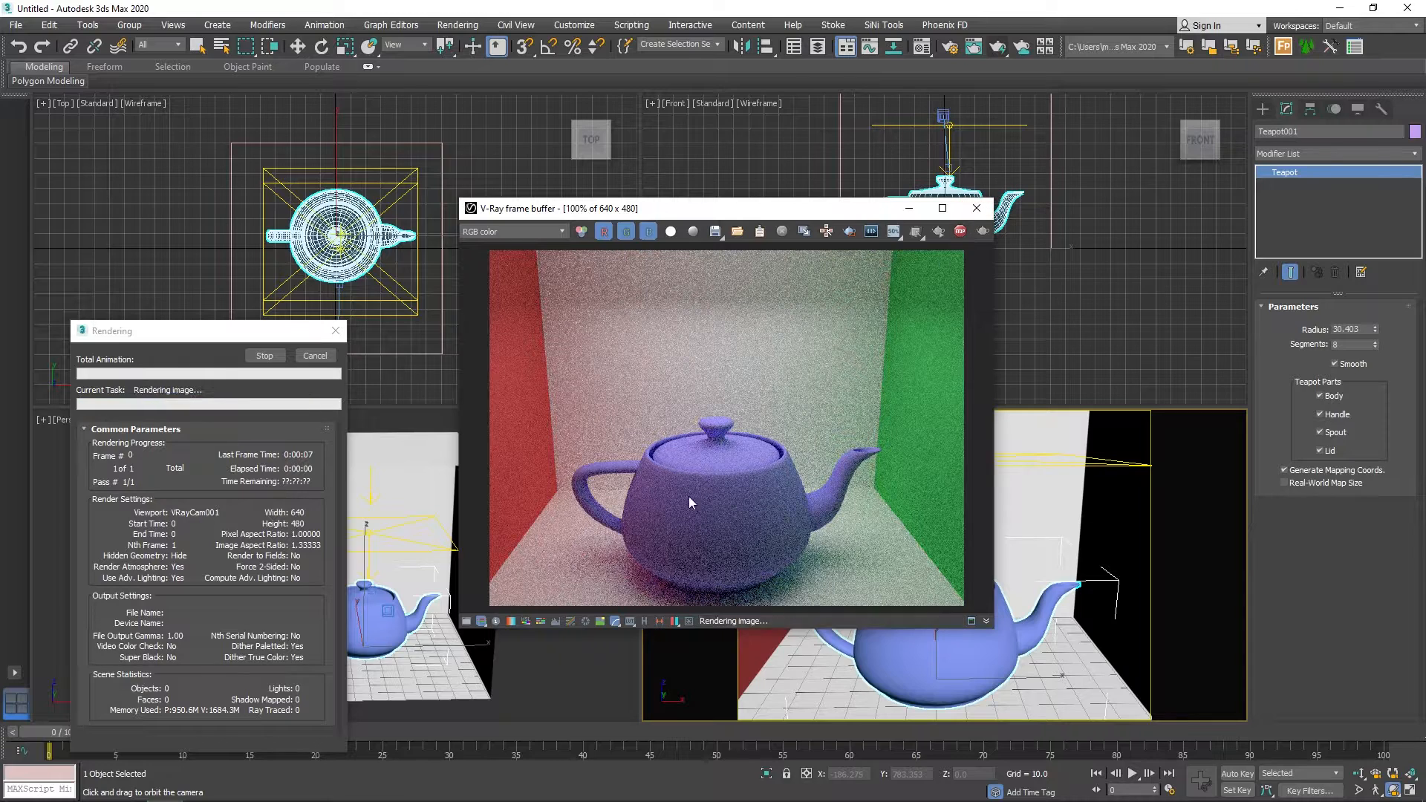
{"action": "left_click", "coordinate": [959, 232]}
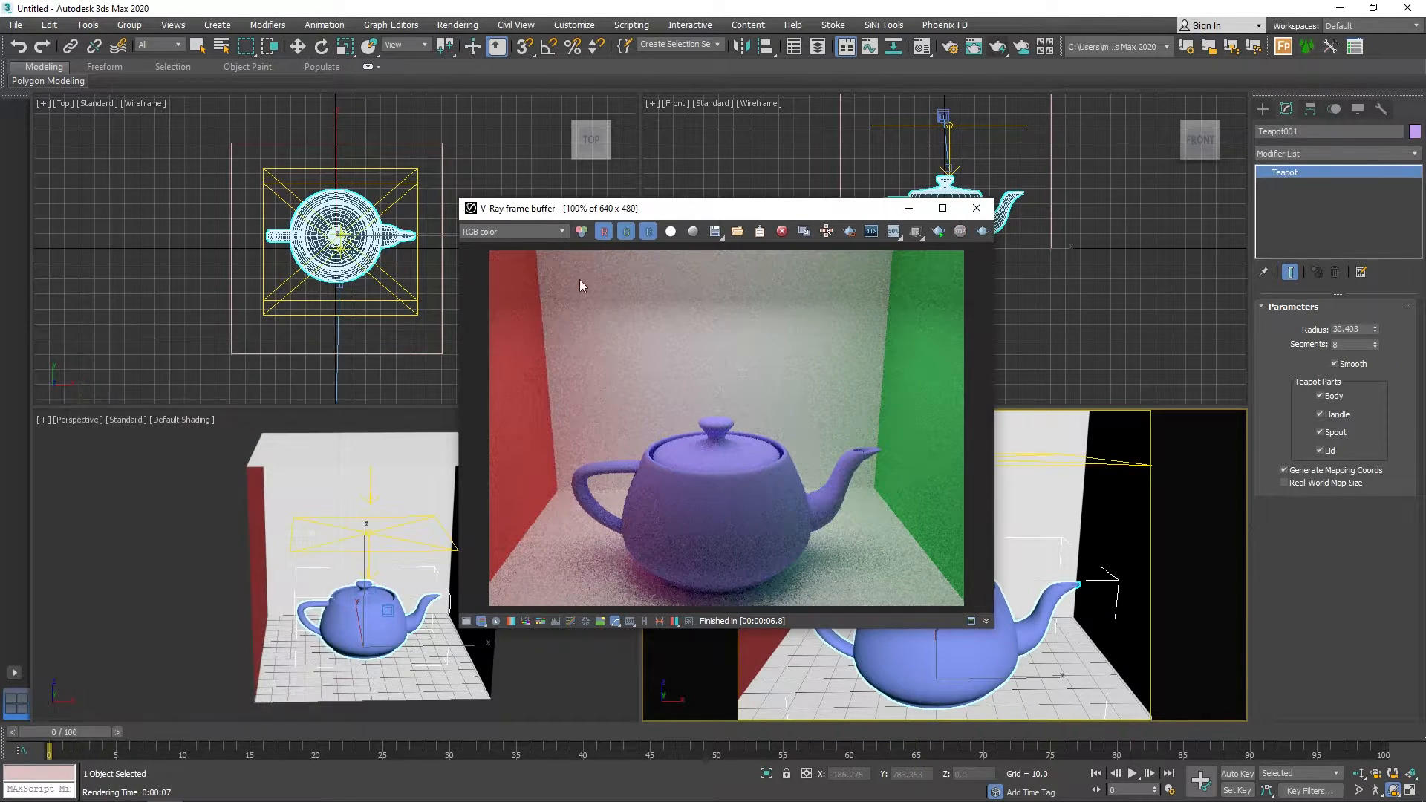
{"action": "left_click", "coordinate": [977, 208]}
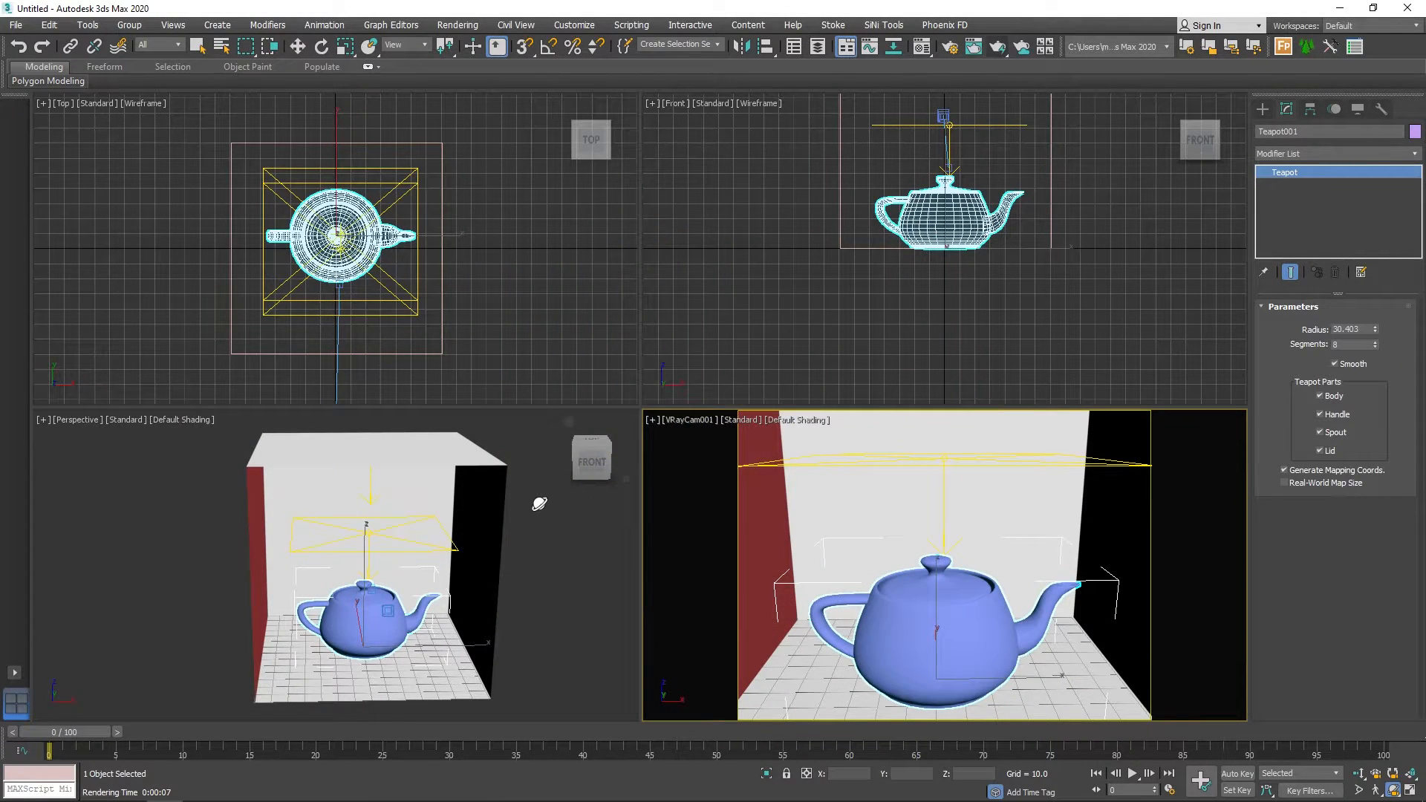
Set the V-Ray camera's film gate to 47.923 mm and focal length to 44 mm, orbiting it slightly to reframe the teapot.
{"action": "key", "text": "w"}
{"action": "middle_click_drag", "start_coordinate": [401, 372], "coordinate": [439, 238]}
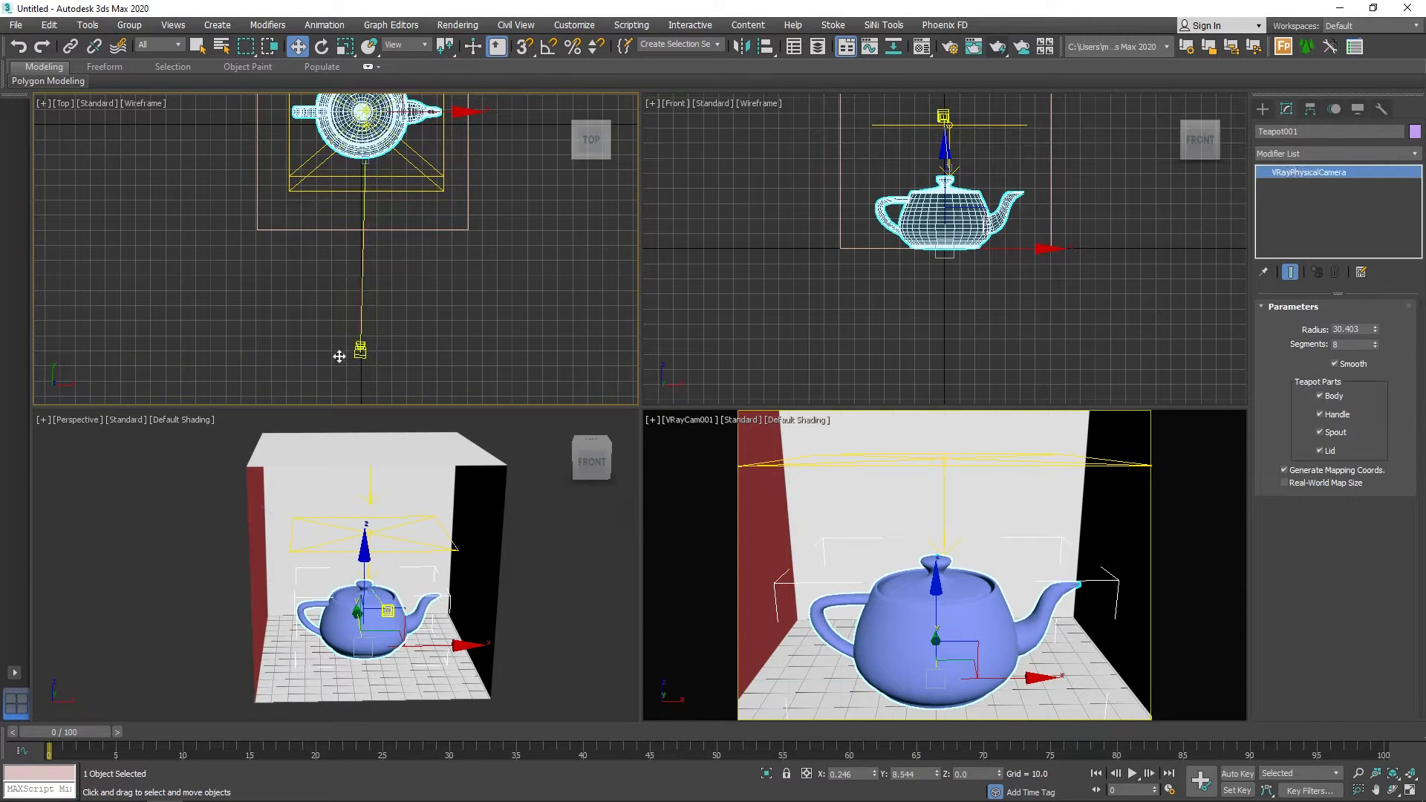
{"action": "left_click", "coordinate": [359, 351]}
{"action": "left_click_drag", "start_coordinate": [1388, 440], "coordinate": [1392, 421]}
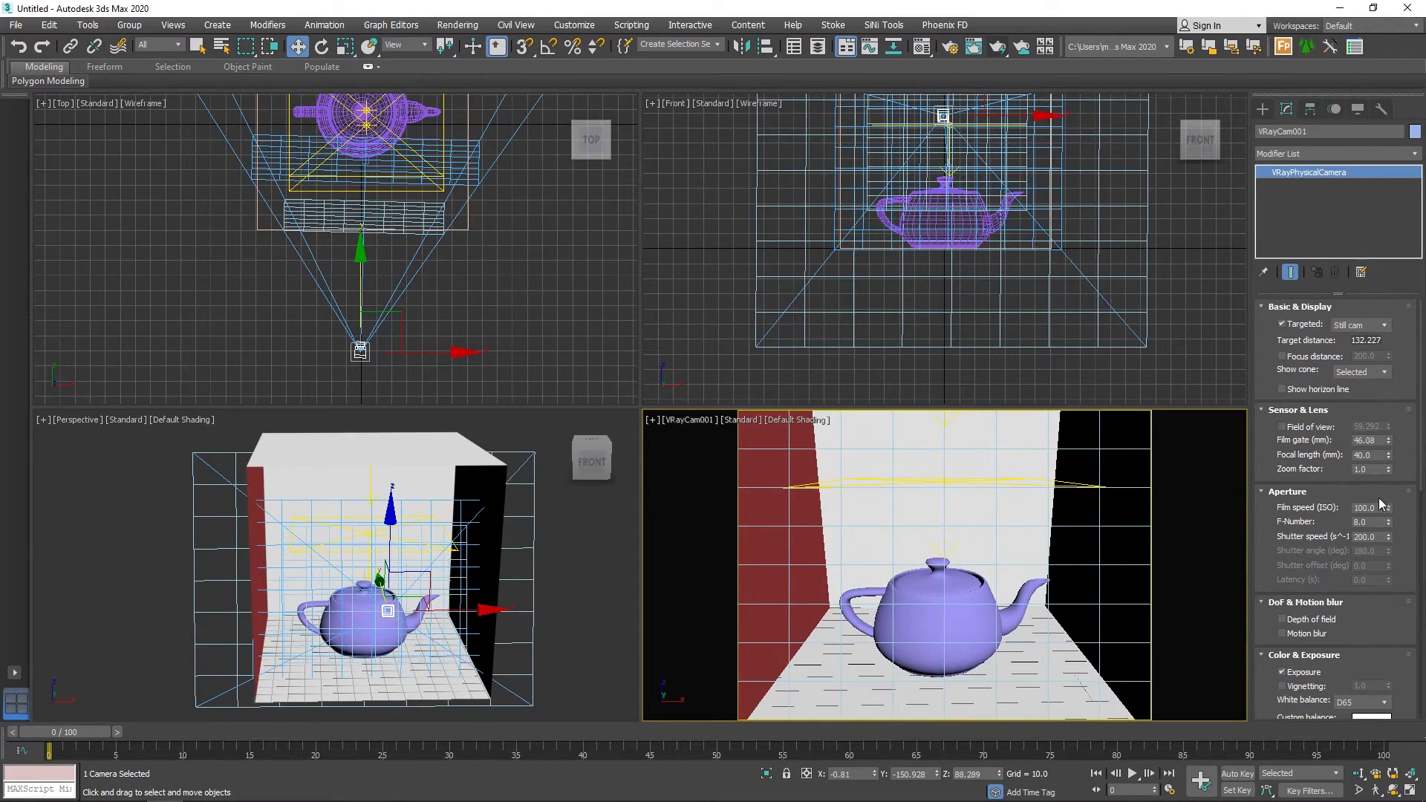
{"action": "left_click", "coordinate": [1394, 789]}
{"action": "left_click_drag", "start_coordinate": [1032, 534], "coordinate": [978, 532]}
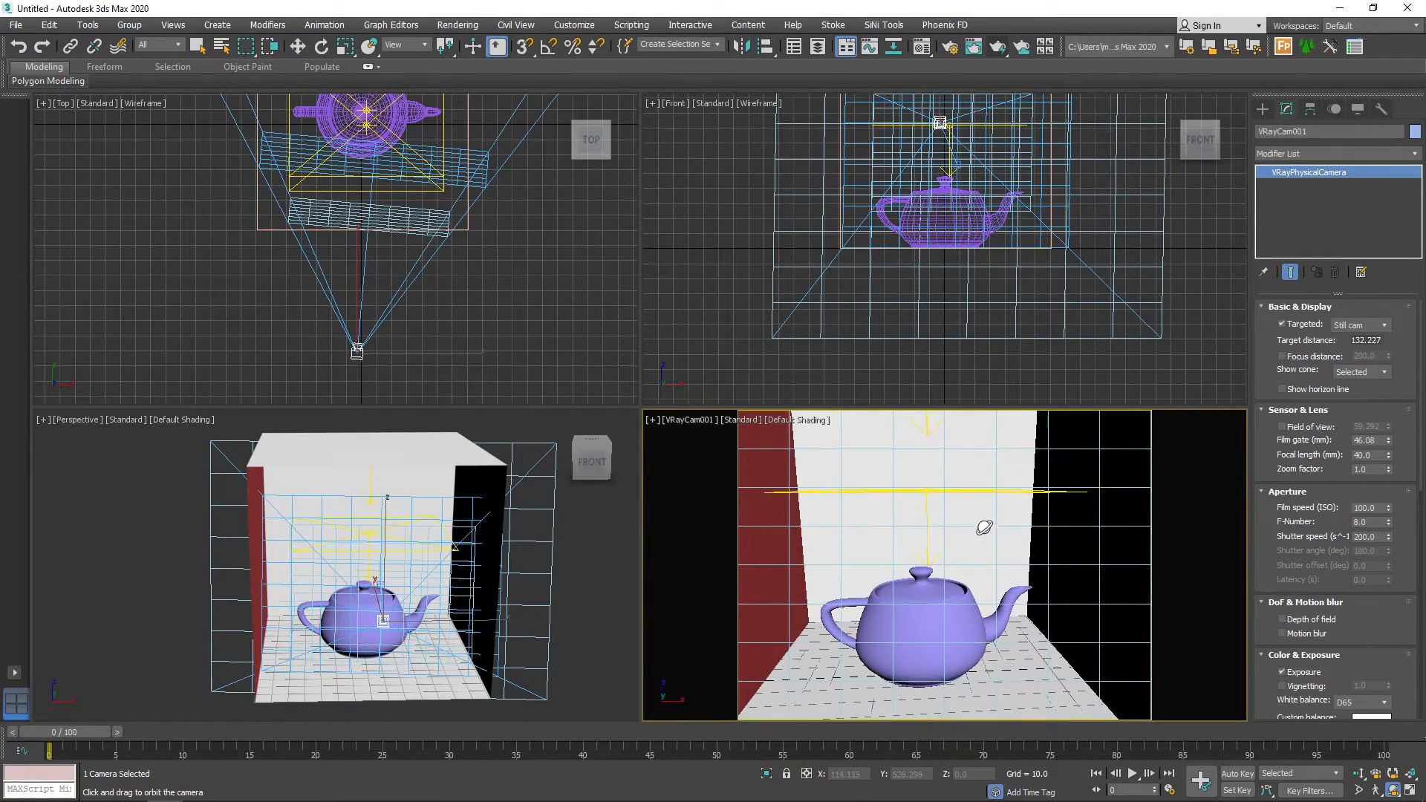
{"action": "left_click_drag", "start_coordinate": [1388, 459], "coordinate": [1390, 435]}
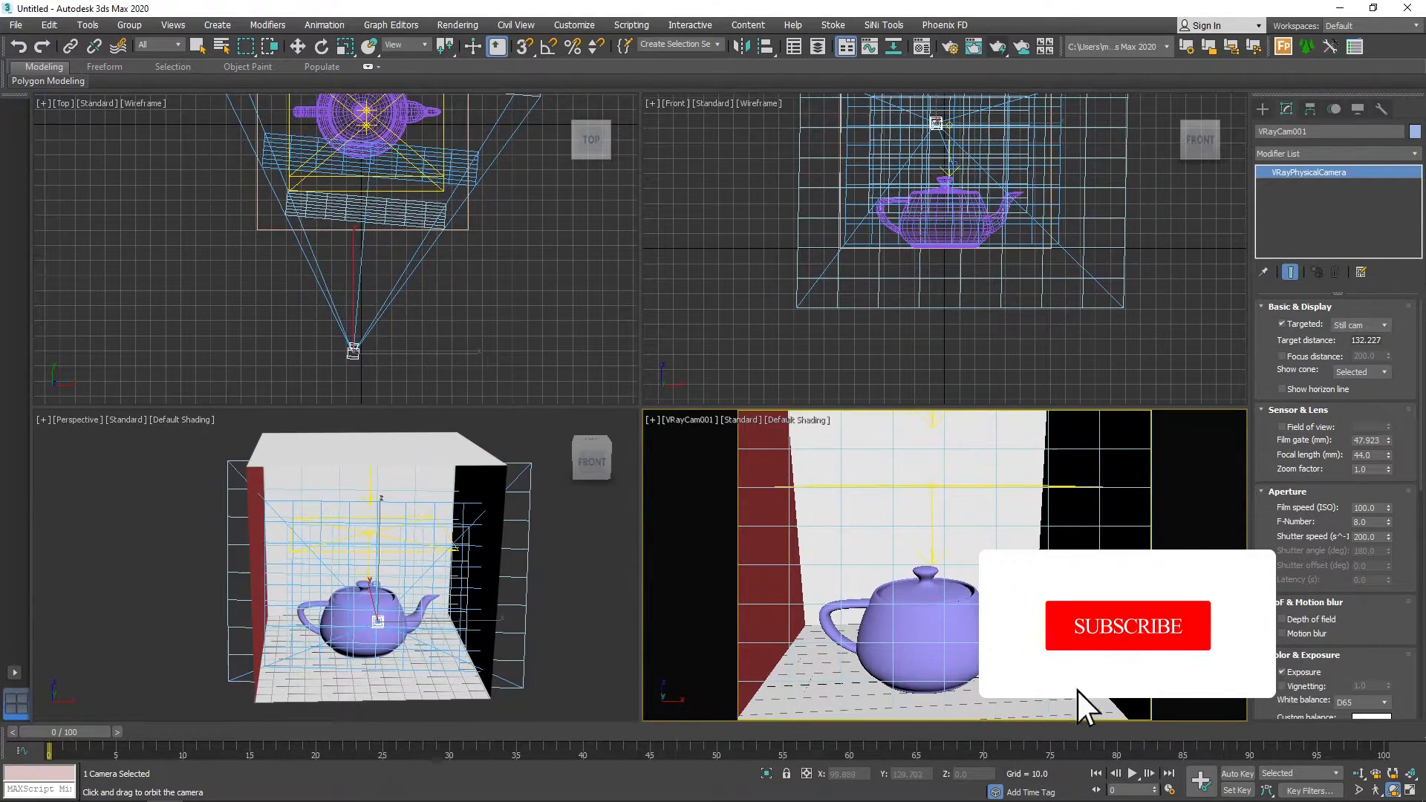
Orbit the camera back to a nearly frontal view of the box and render it to completion.
{"action": "left_click_drag", "start_coordinate": [1105, 620], "coordinate": [1034, 624]}
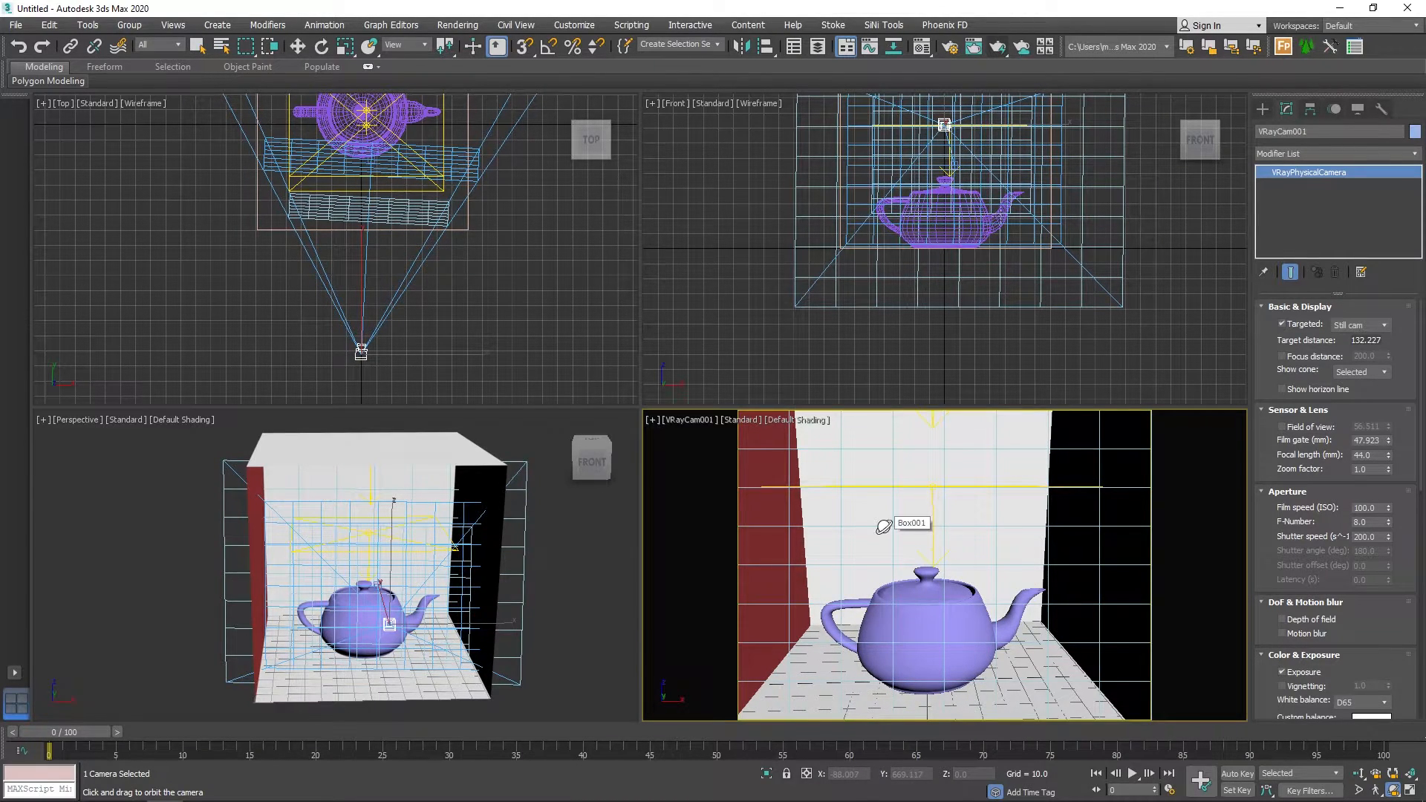
{"action": "key", "text": "shift+q"}
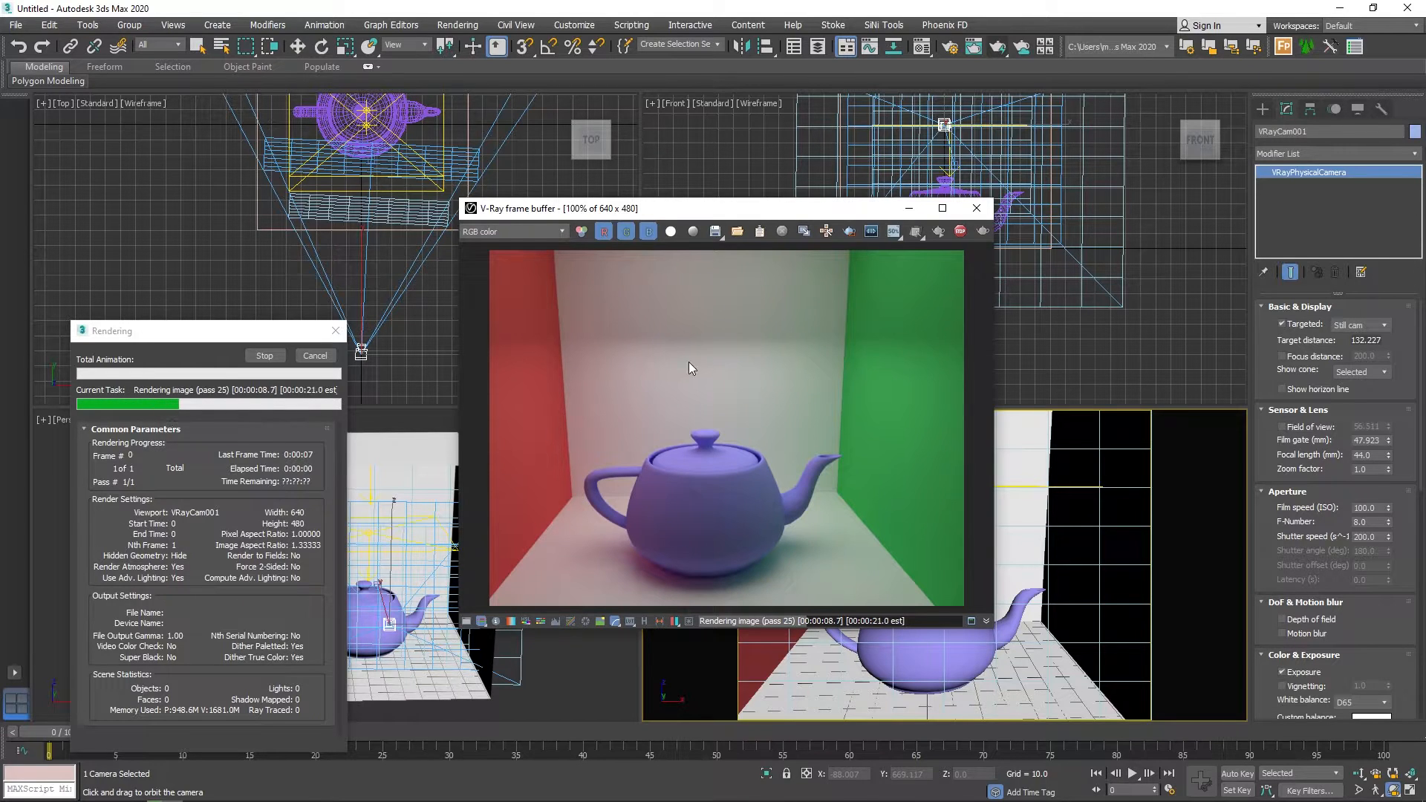
{"action": "left_click", "coordinate": [976, 208]}
Make the lower V-Ray light double-sided and render the camera view, moving the frame buffer aside.
{"action": "key", "text": "w"}
{"action": "left_click", "coordinate": [929, 486]}
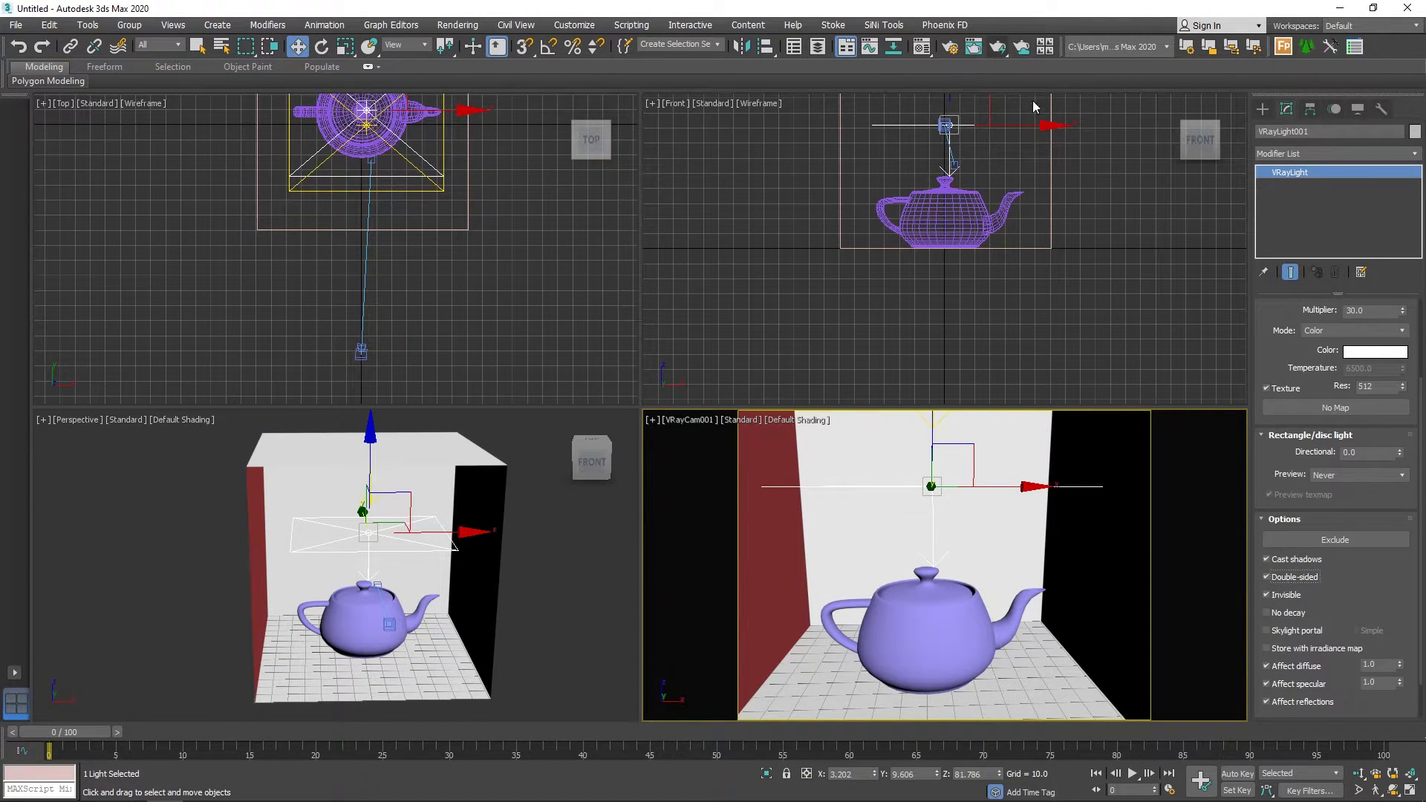
{"action": "left_click", "coordinate": [996, 47]}
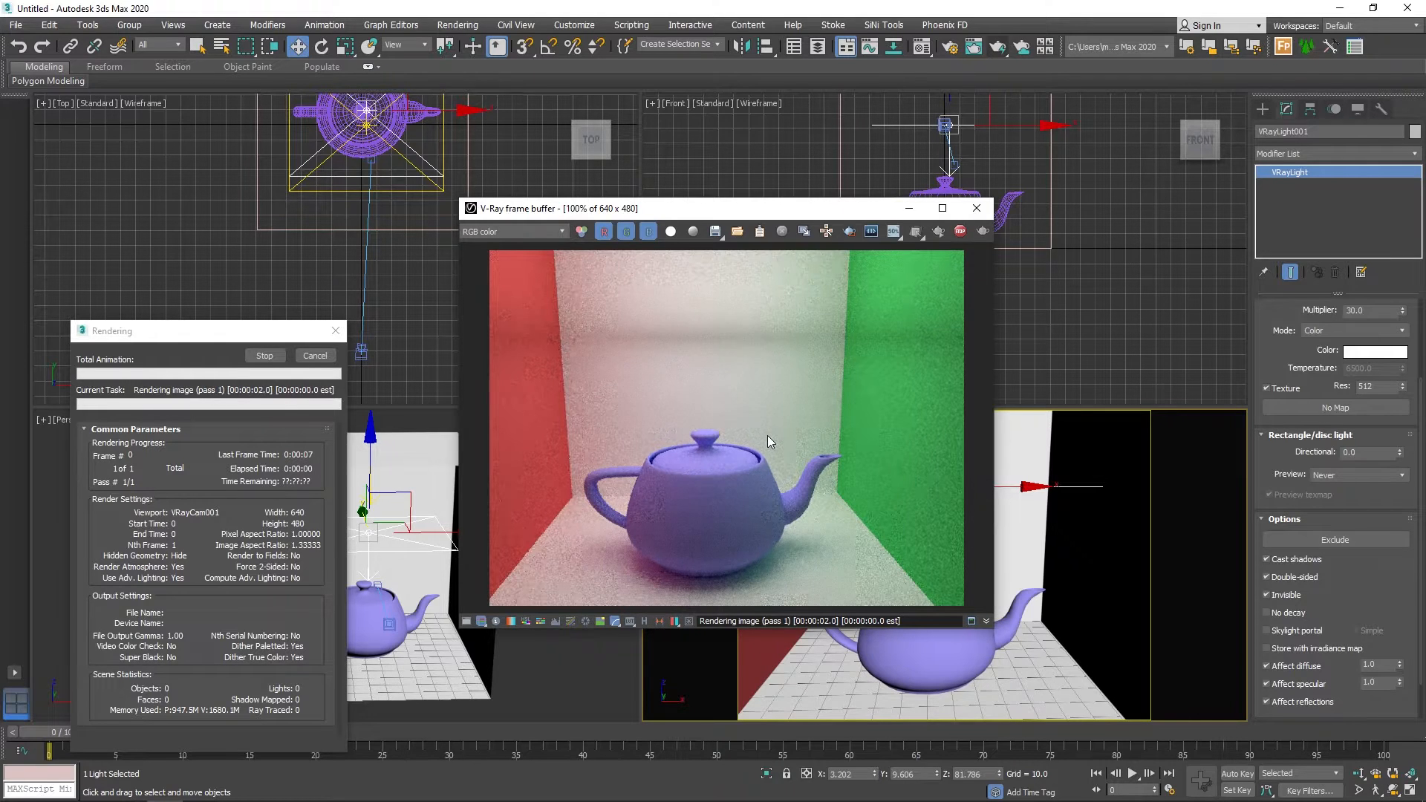
{"action": "left_click_drag", "start_coordinate": [785, 214], "coordinate": [486, 211]}
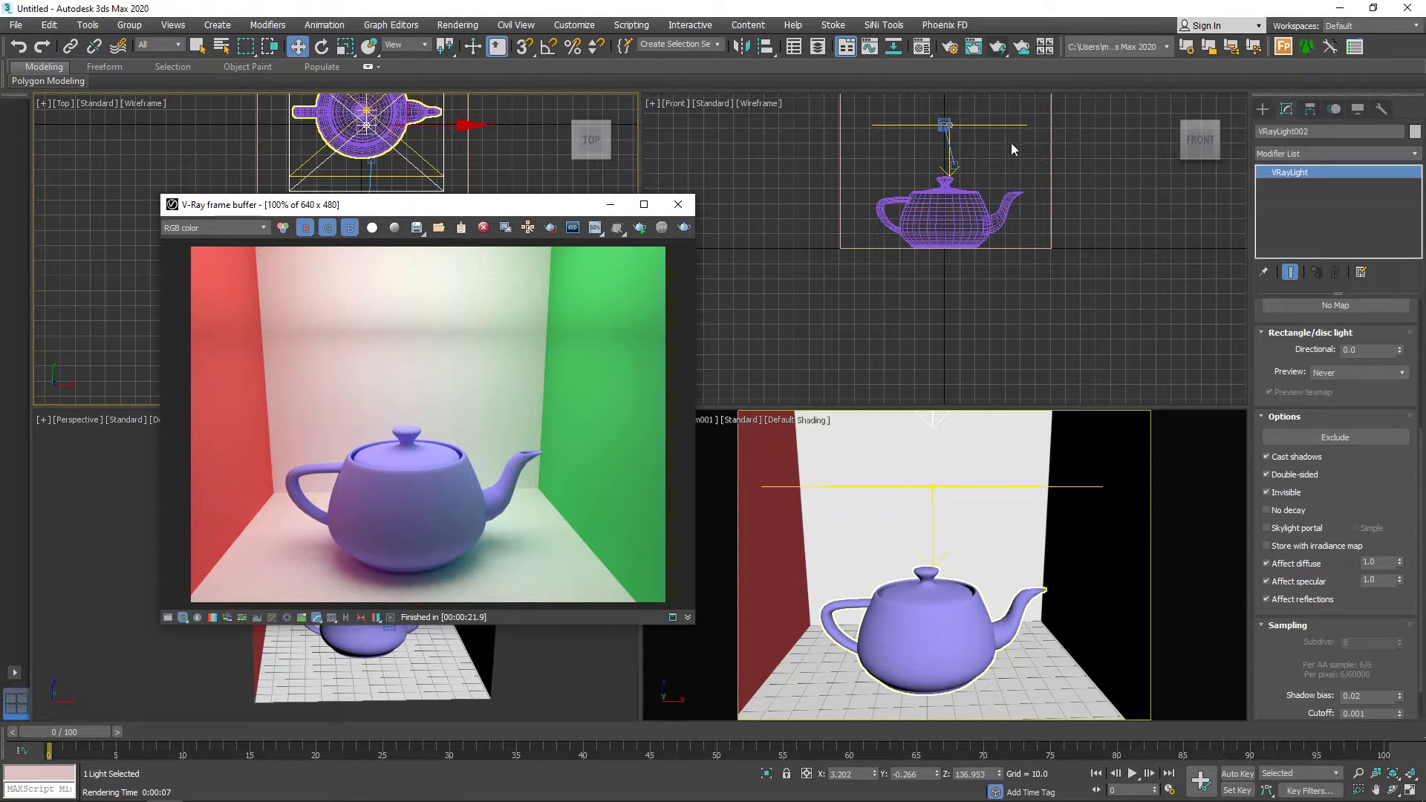
Open the V-Ray Color mapping settings in the render setup and switch them to Expert mode.
{"action": "left_click", "coordinate": [950, 49]}
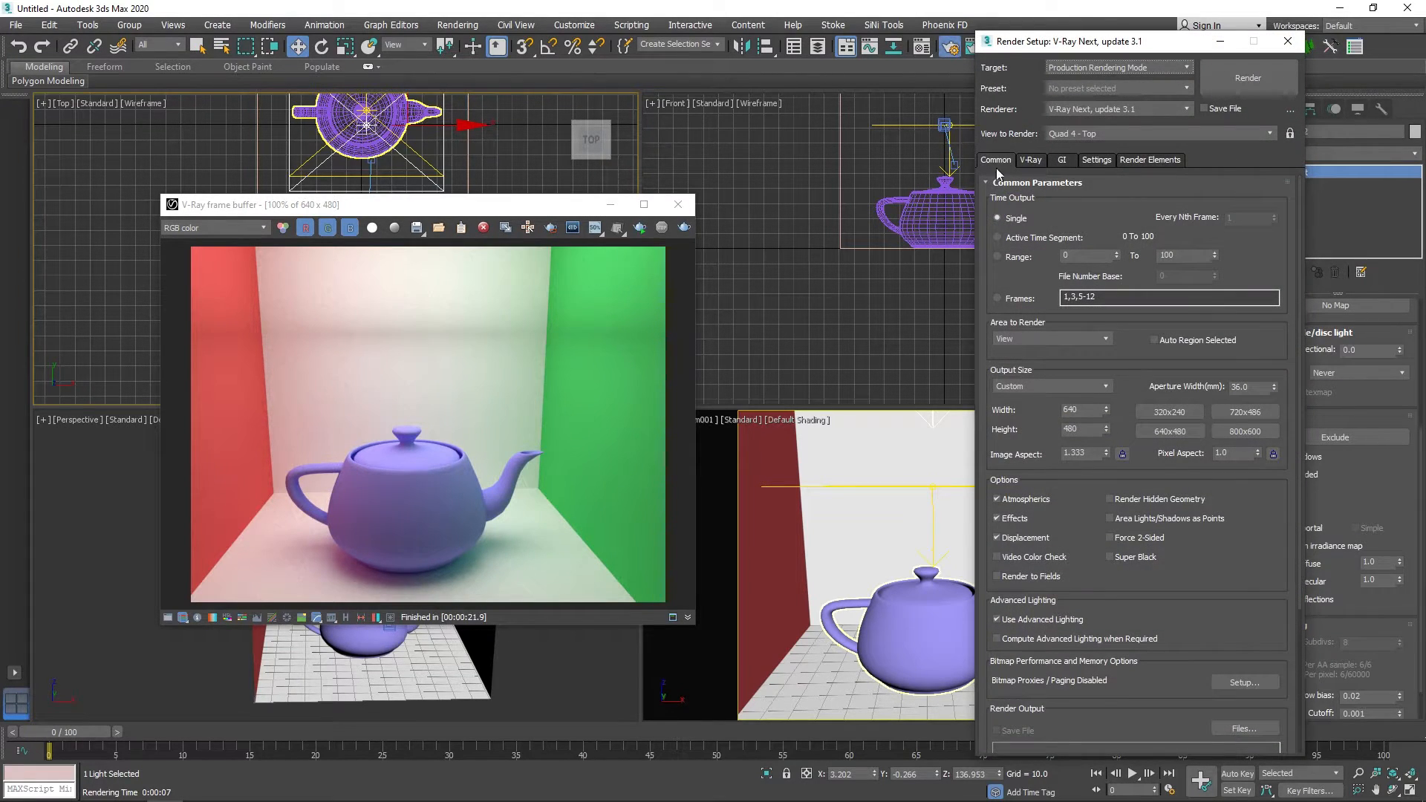
{"action": "left_click", "coordinate": [1031, 161]}
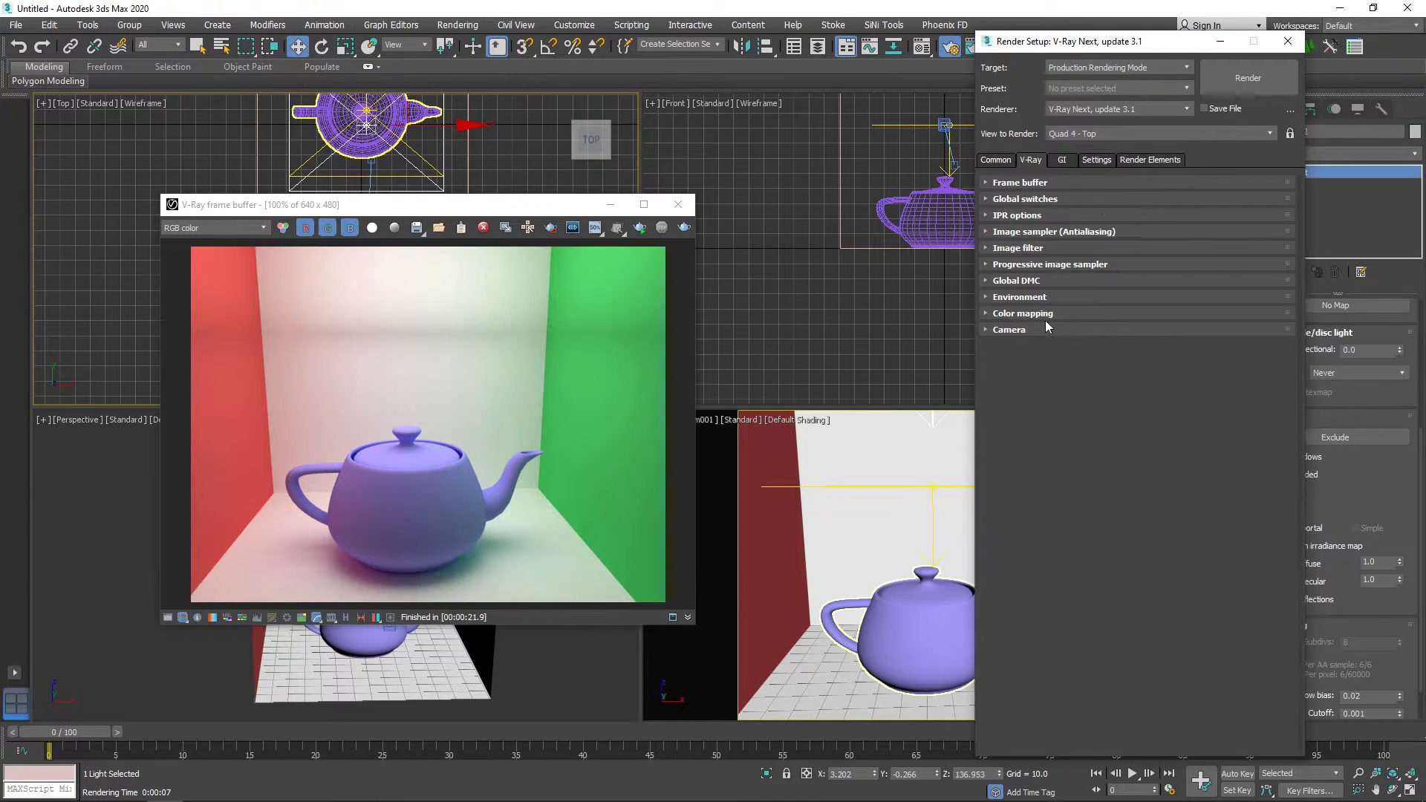
{"action": "left_click", "coordinate": [1074, 315]}
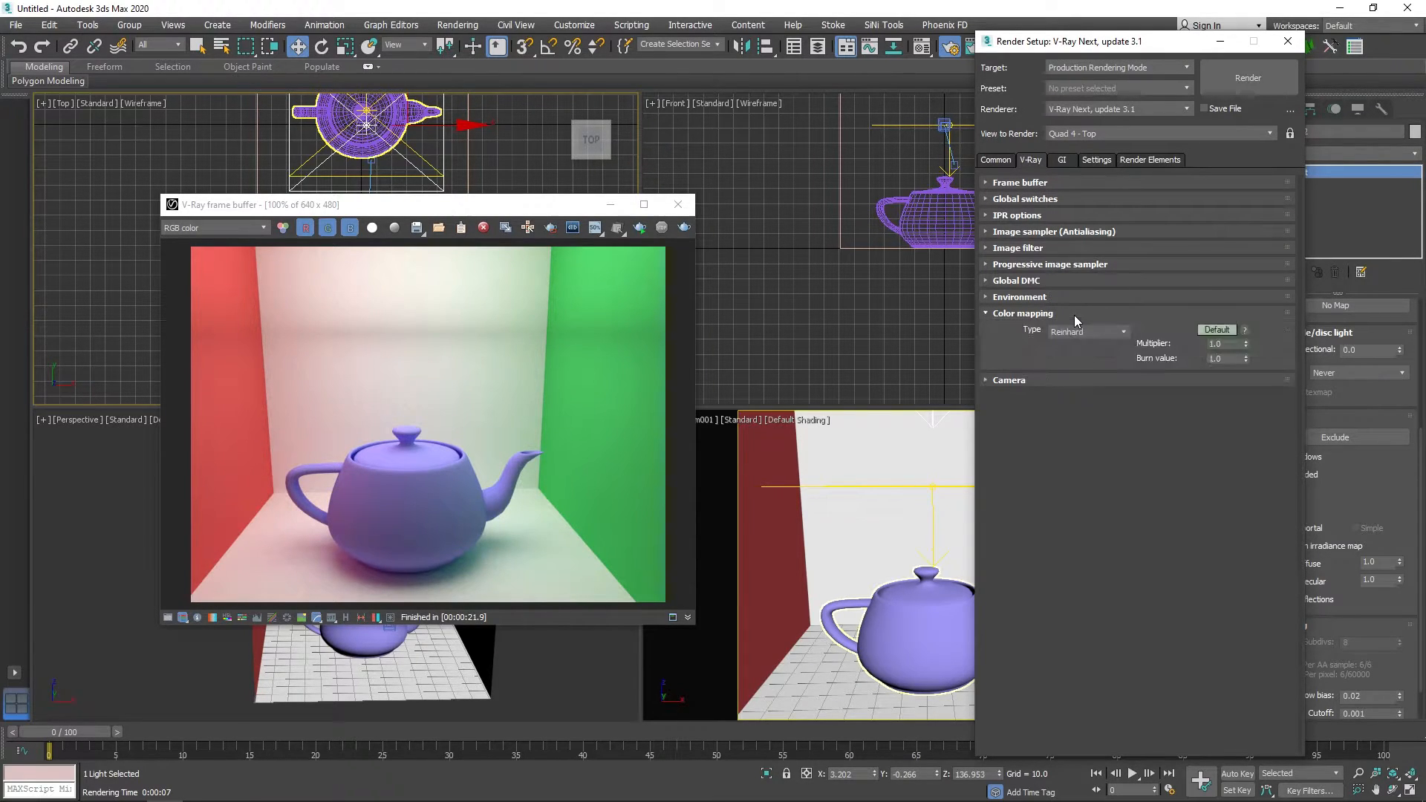
{"action": "mouse_move", "coordinate": [1064, 334]}
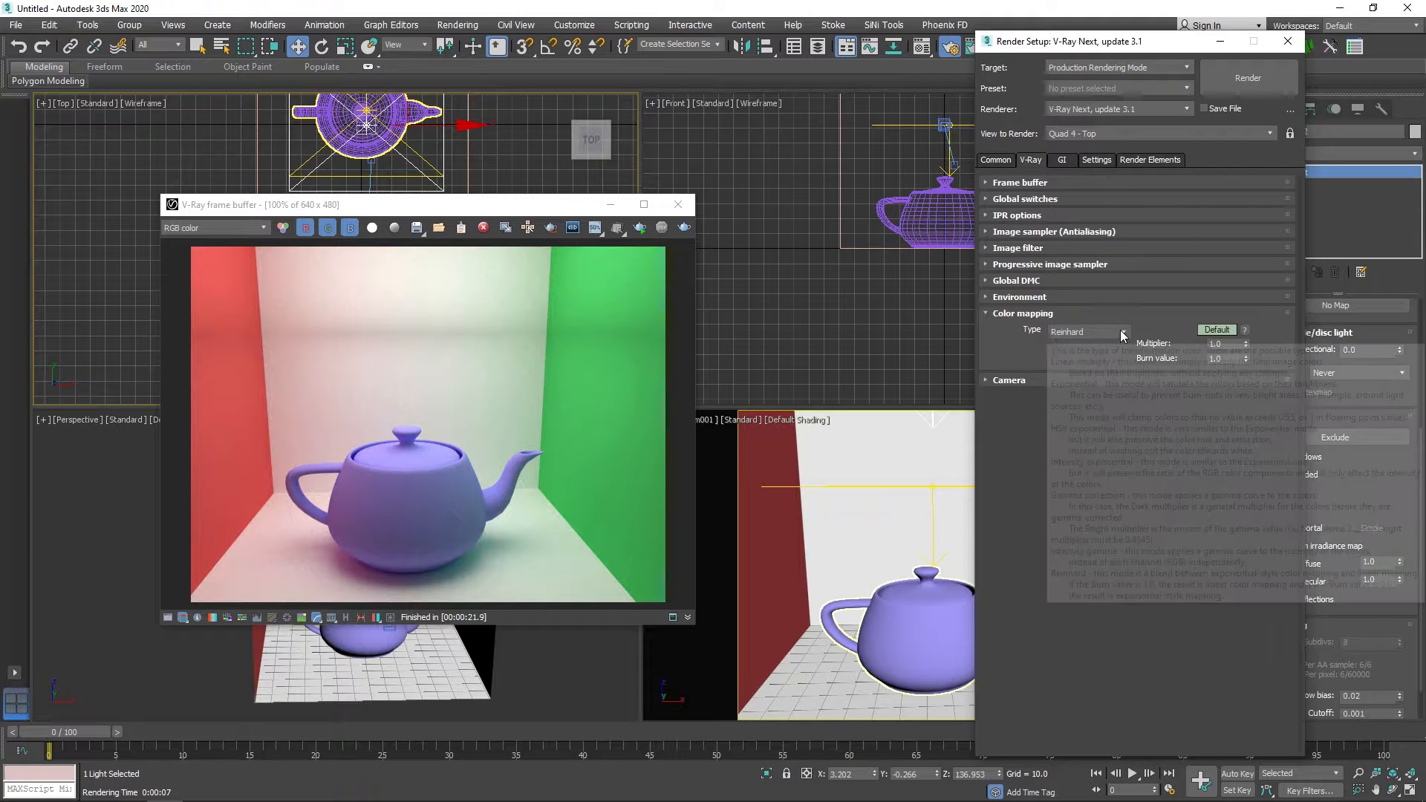
{"action": "left_click", "coordinate": [1064, 331]}
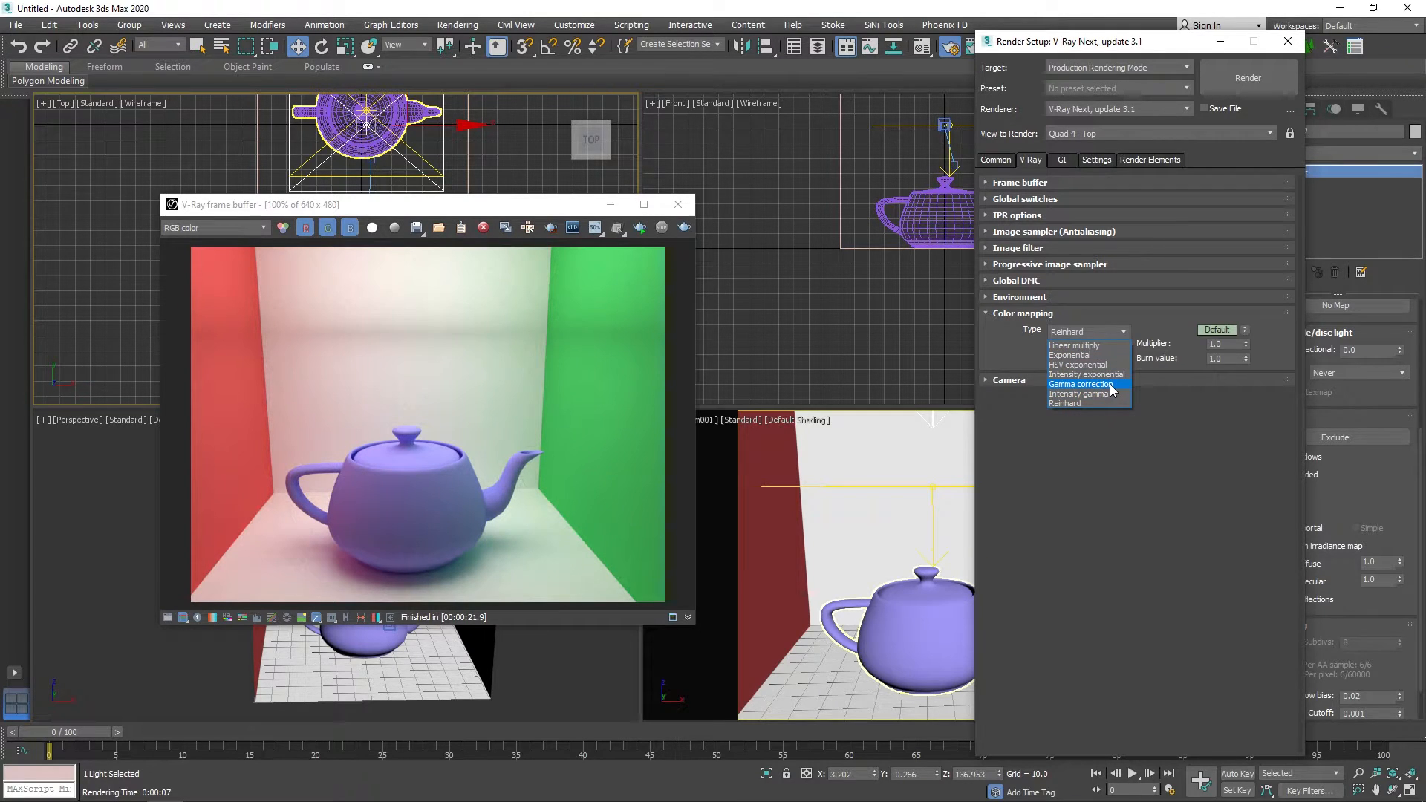
{"action": "left_click", "coordinate": [1219, 331]}
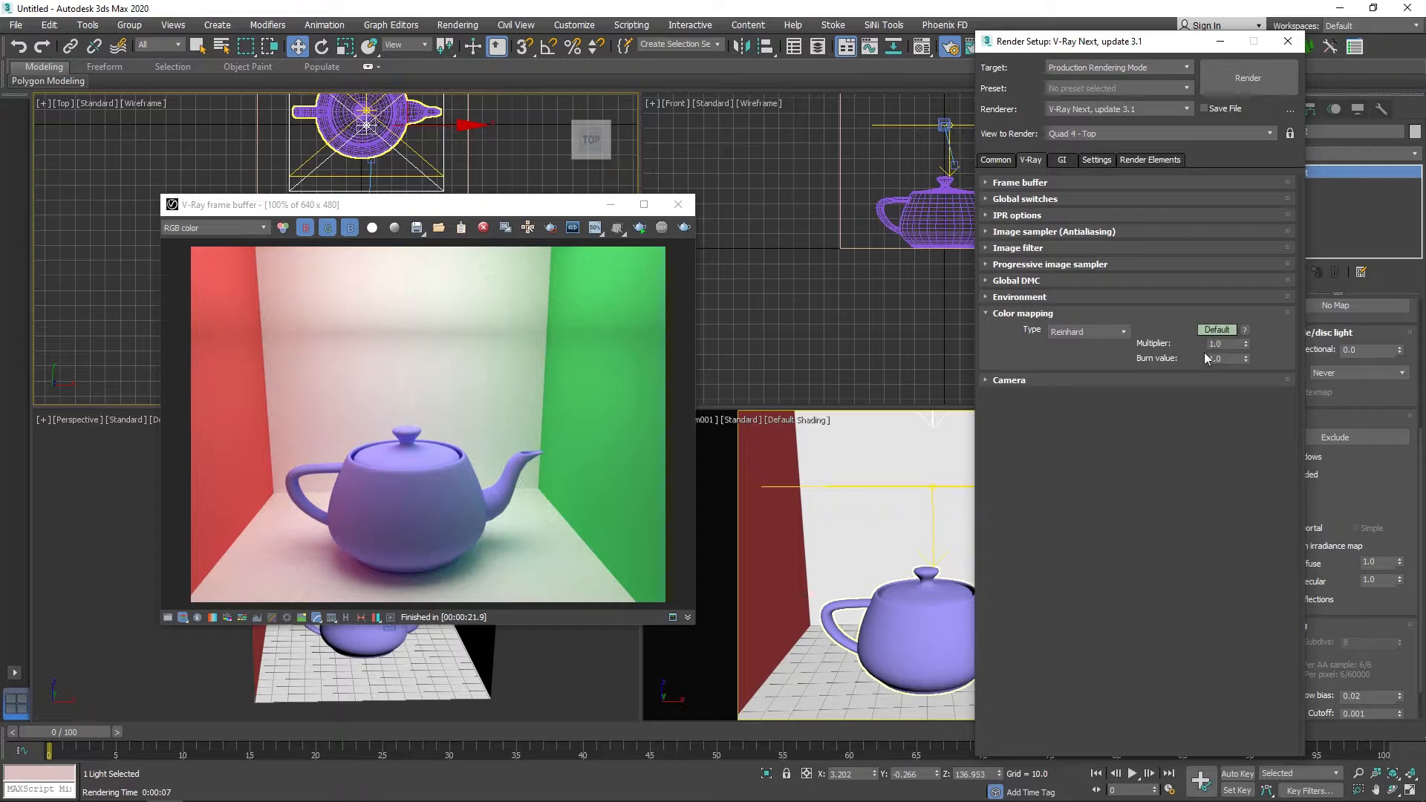
{"action": "left_click", "coordinate": [1223, 330]}
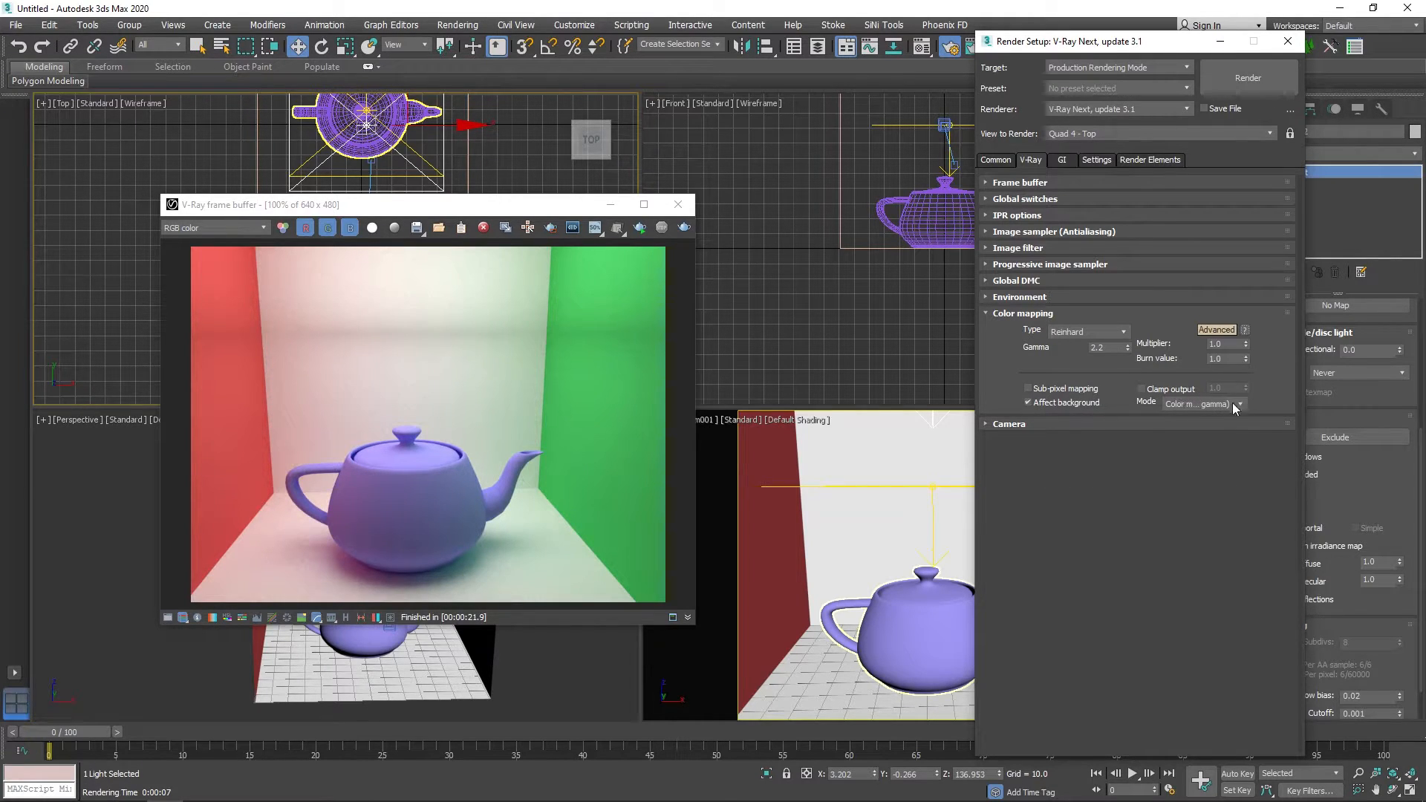
{"action": "left_click", "coordinate": [1216, 330]}
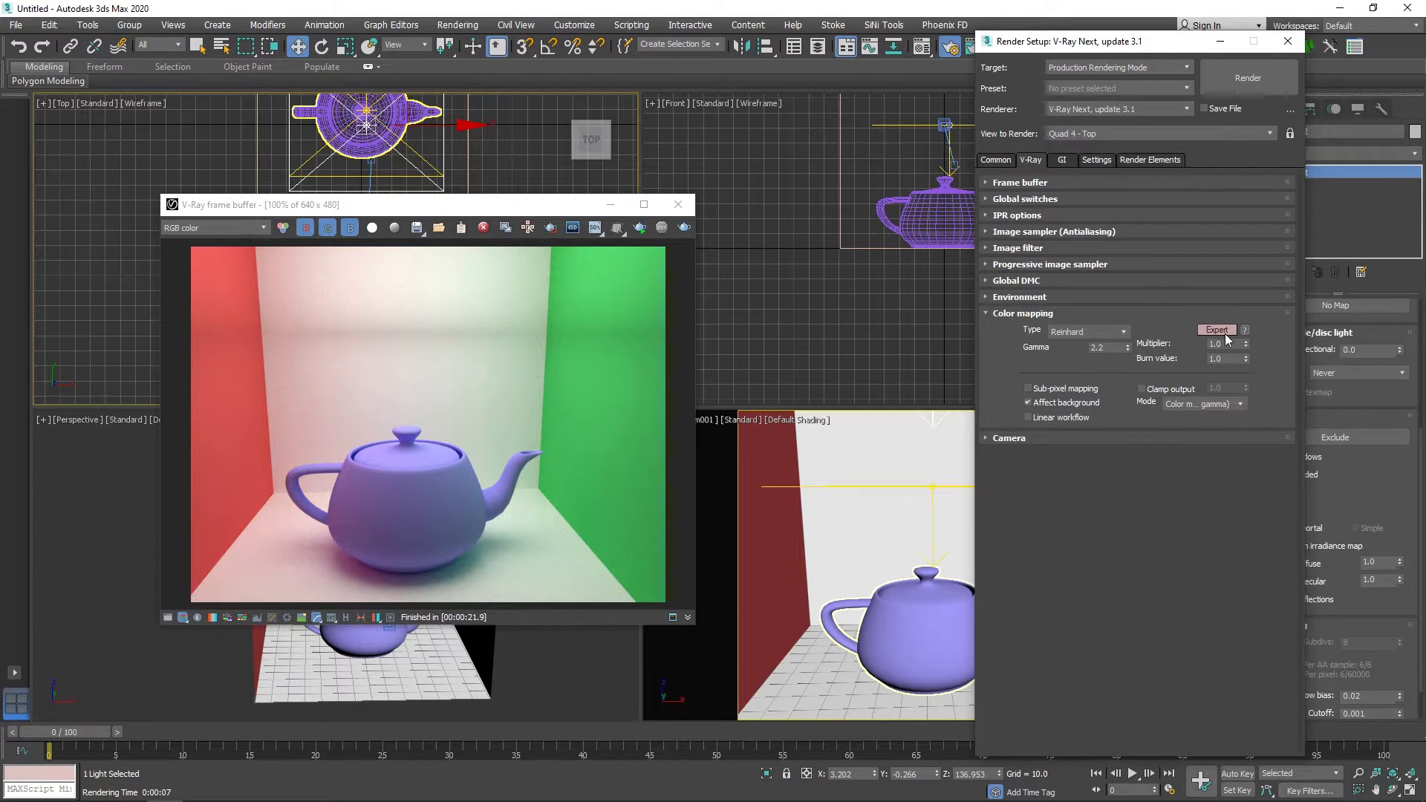
Set the color mapping type to Linear multiply and move the render setup window off the light's parameters.
{"action": "mouse_move", "coordinate": [1094, 420]}
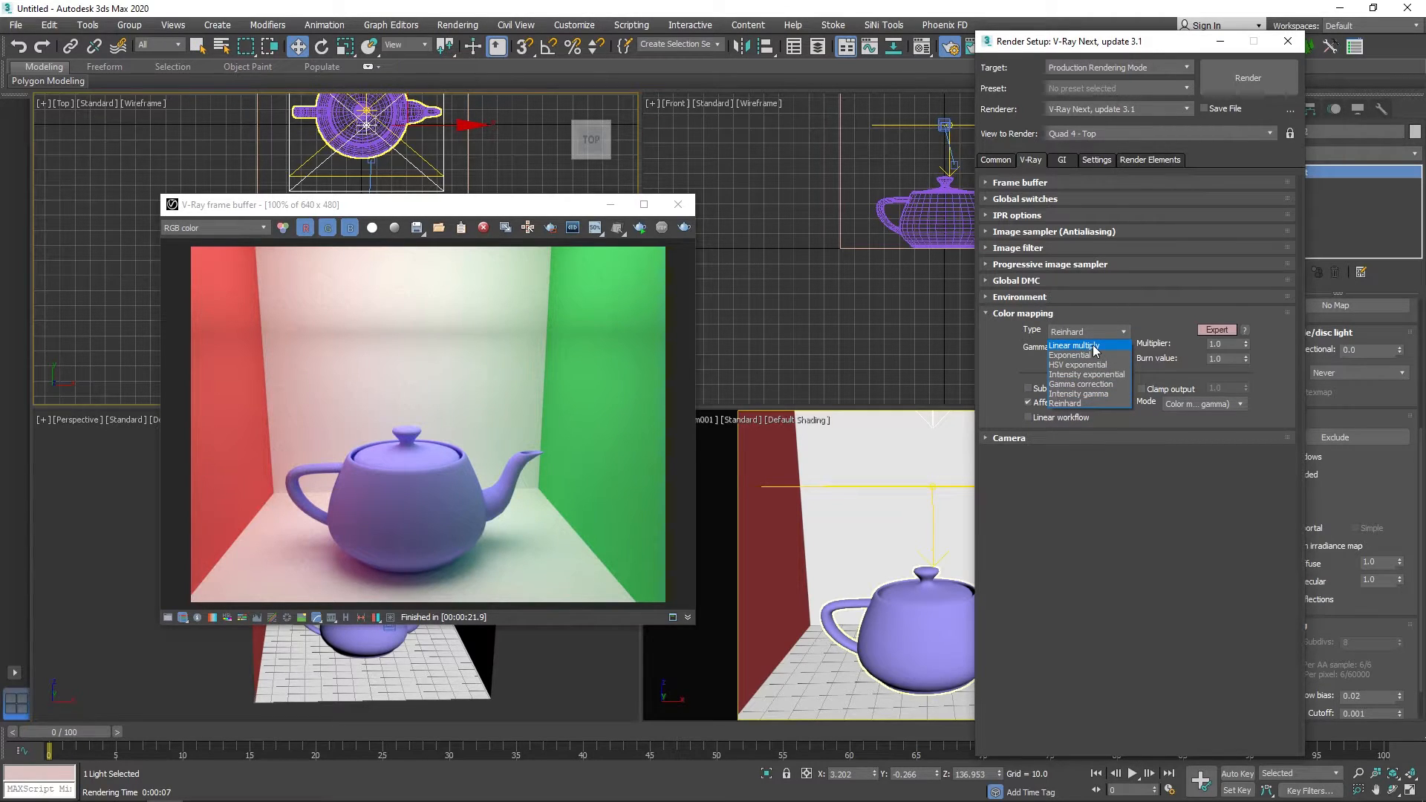
{"action": "left_click", "coordinate": [1093, 347]}
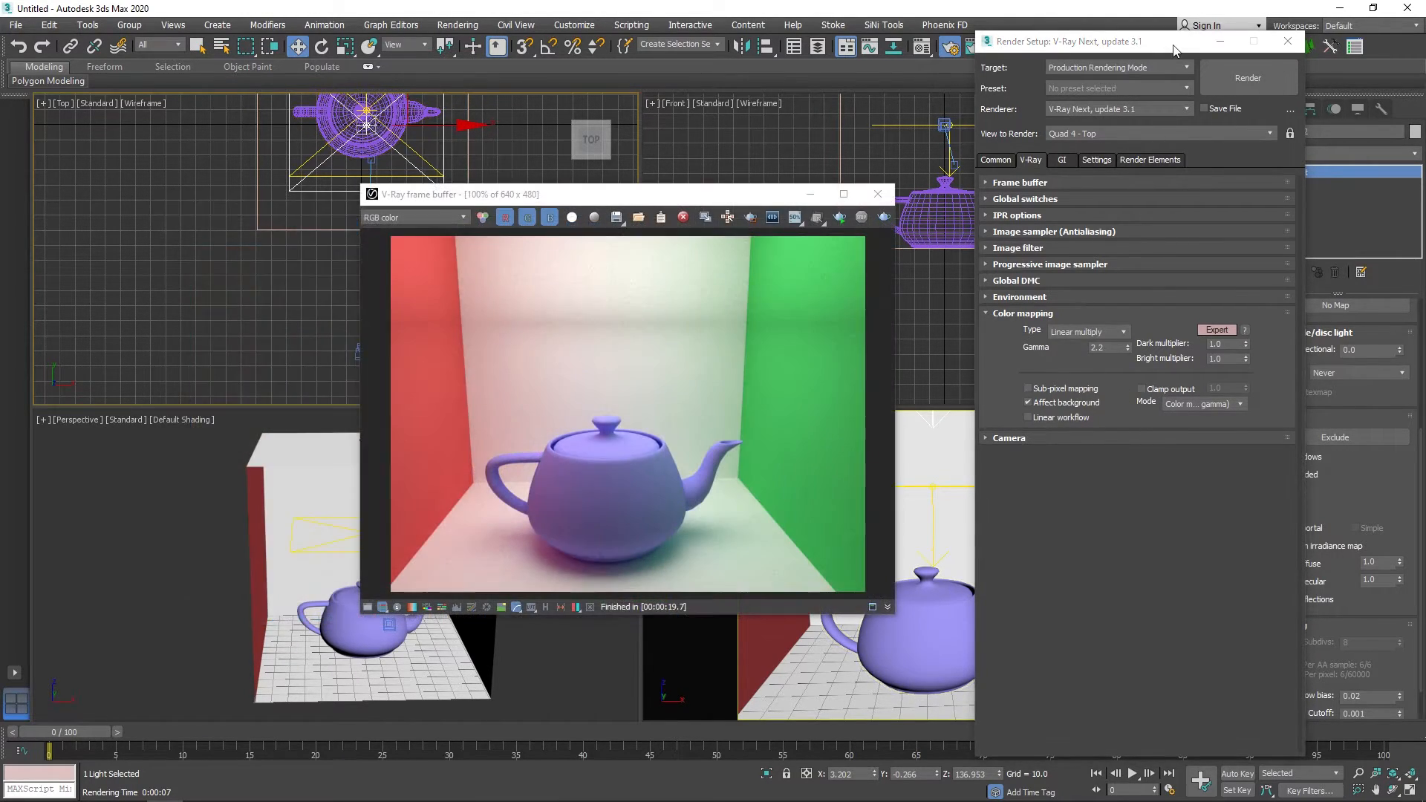
{"action": "left_click_drag", "start_coordinate": [1174, 49], "coordinate": [1111, 56]}
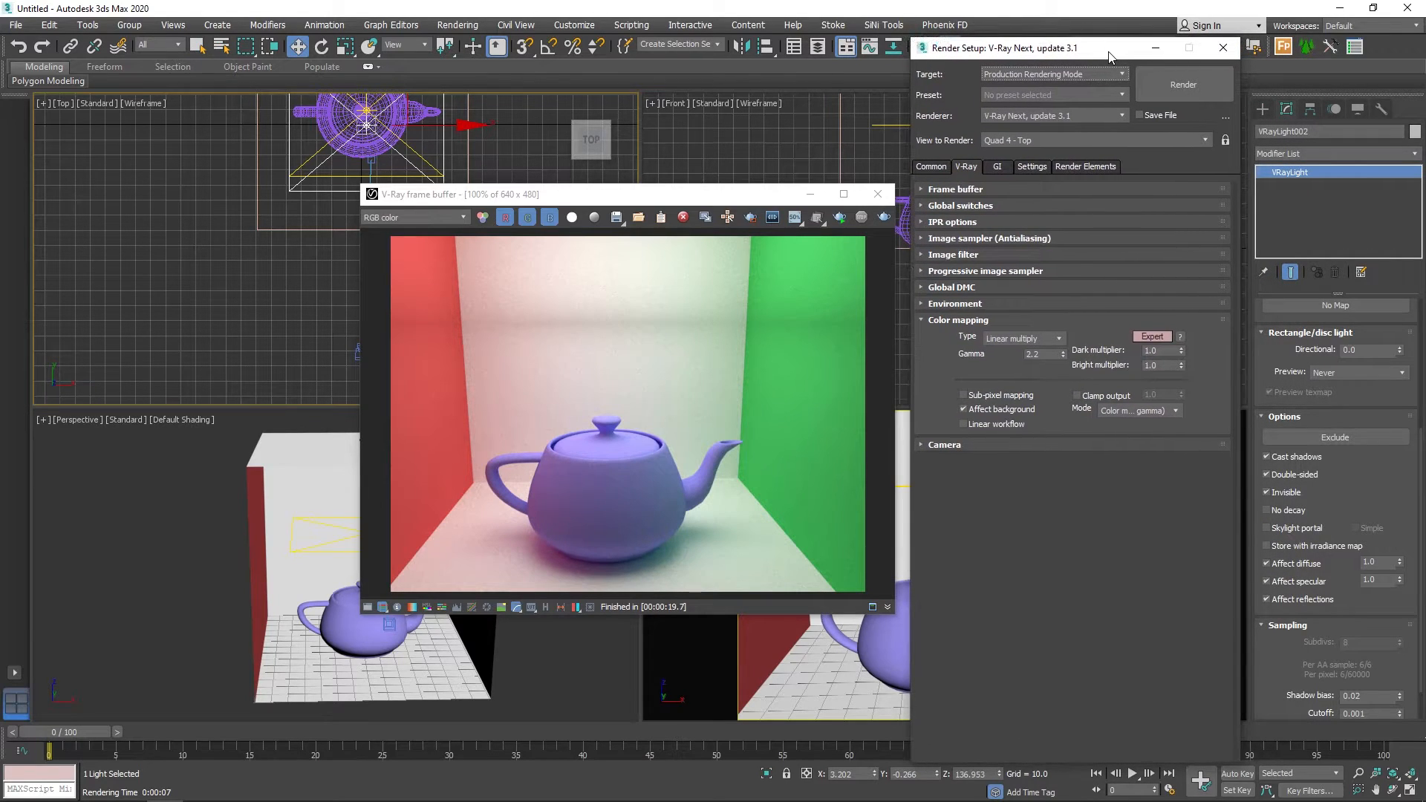
Make the lower V-Ray light include only Teapot001 for both illumination and shadow casting, and render the camera view.
{"action": "middle_click_drag", "start_coordinate": [236, 249], "coordinate": [105, 378]}
{"action": "left_click", "coordinate": [299, 363]}
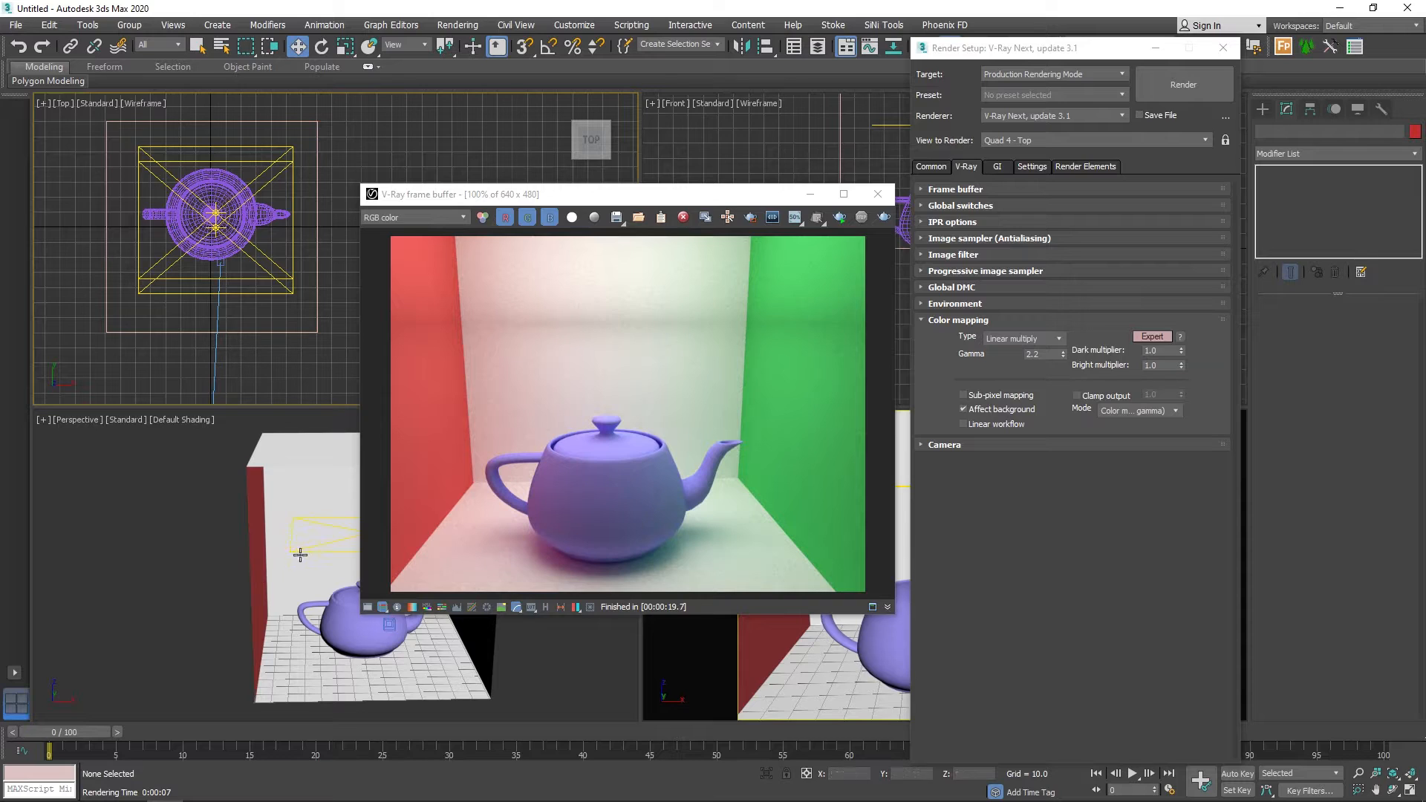
{"action": "middle_click_drag", "start_coordinate": [302, 556], "coordinate": [247, 555]}
{"action": "left_click", "coordinate": [247, 551]}
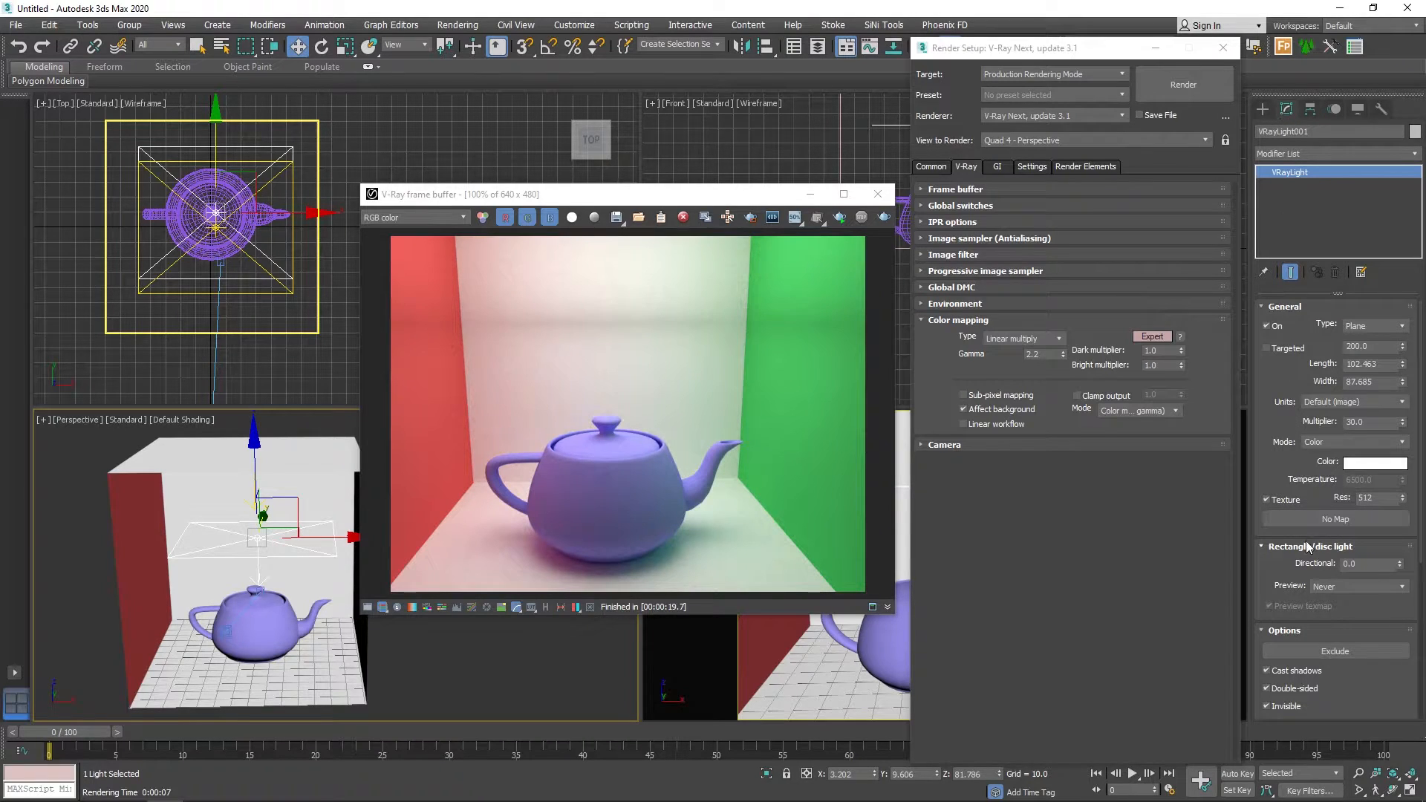
{"action": "left_click", "coordinate": [1353, 653]}
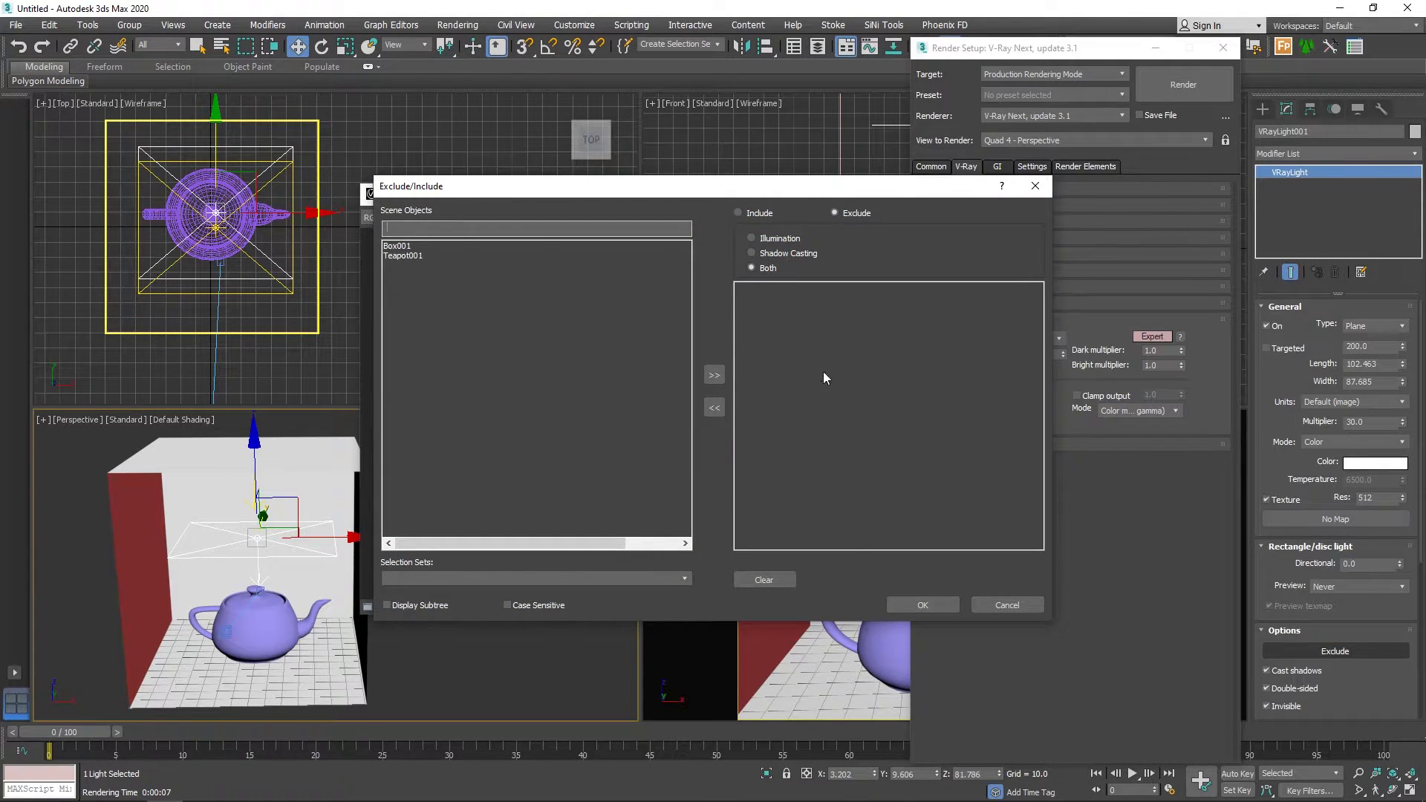
{"action": "left_click", "coordinate": [736, 212]}
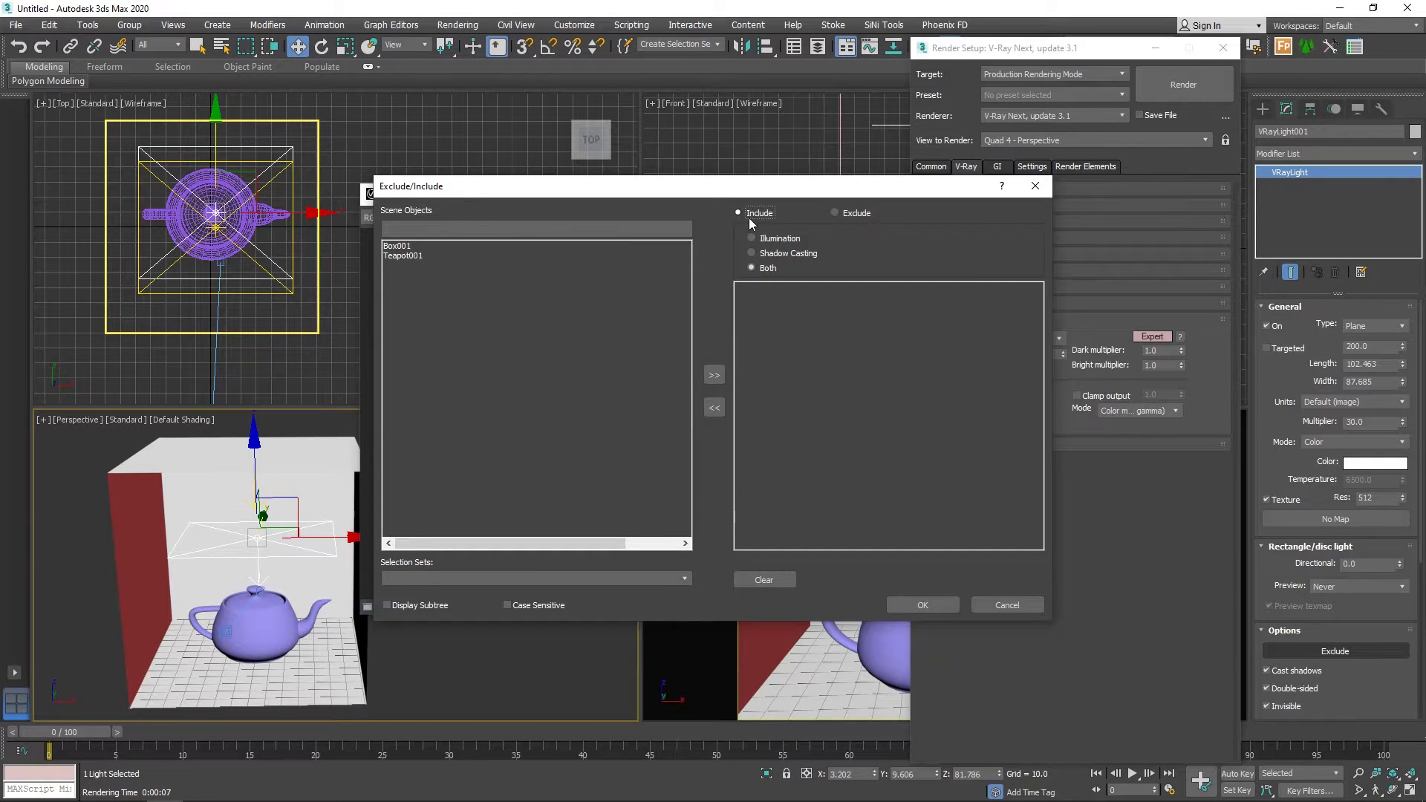
{"action": "left_click", "coordinate": [410, 258]}
{"action": "left_click", "coordinate": [713, 375]}
{"action": "left_click", "coordinate": [922, 606]}
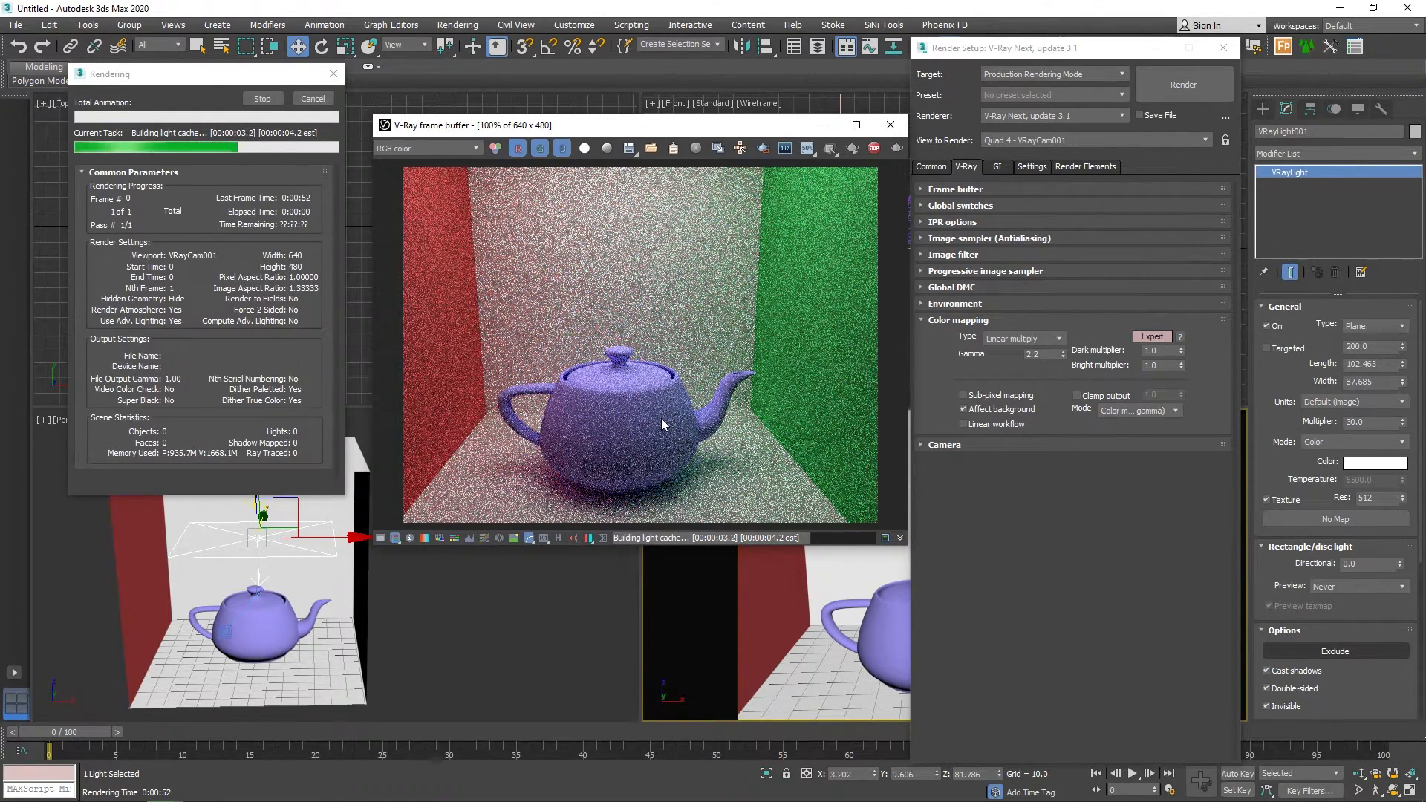
{"action": "left_click_drag", "start_coordinate": [626, 134], "coordinate": [619, 198]}
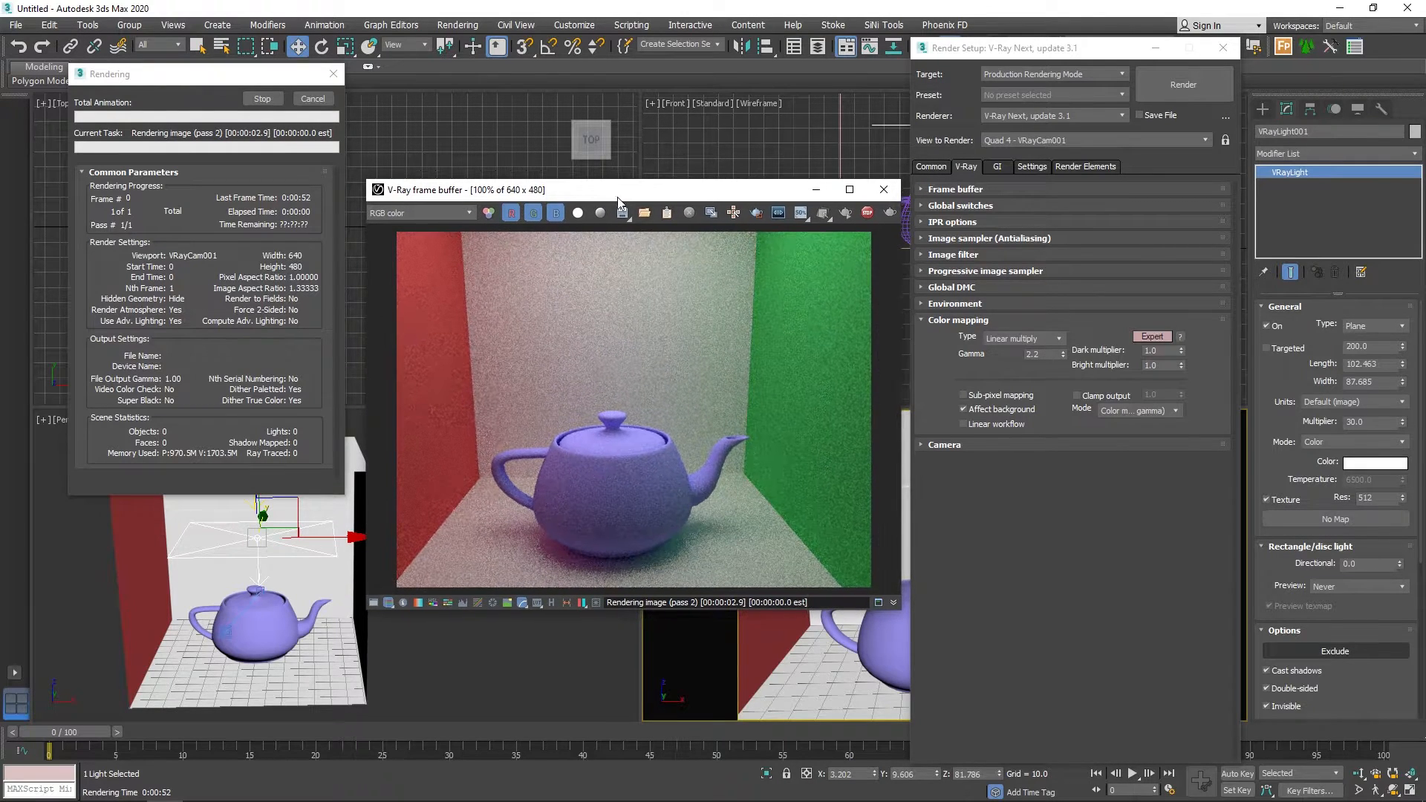
Enable the frame buffer's render history and save the Linear multiply render to it.
{"action": "left_click", "coordinate": [551, 603]}
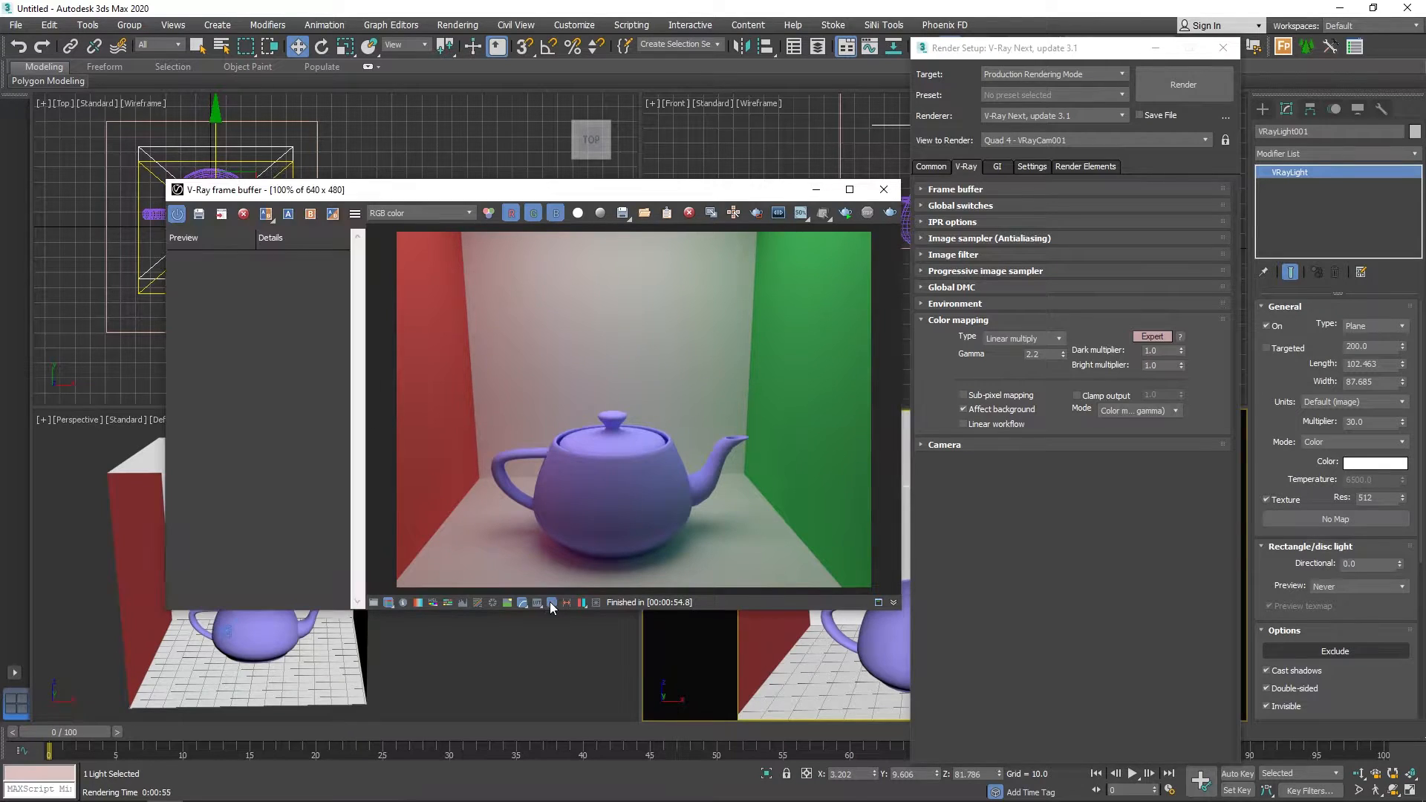
{"action": "left_click", "coordinate": [355, 215]}
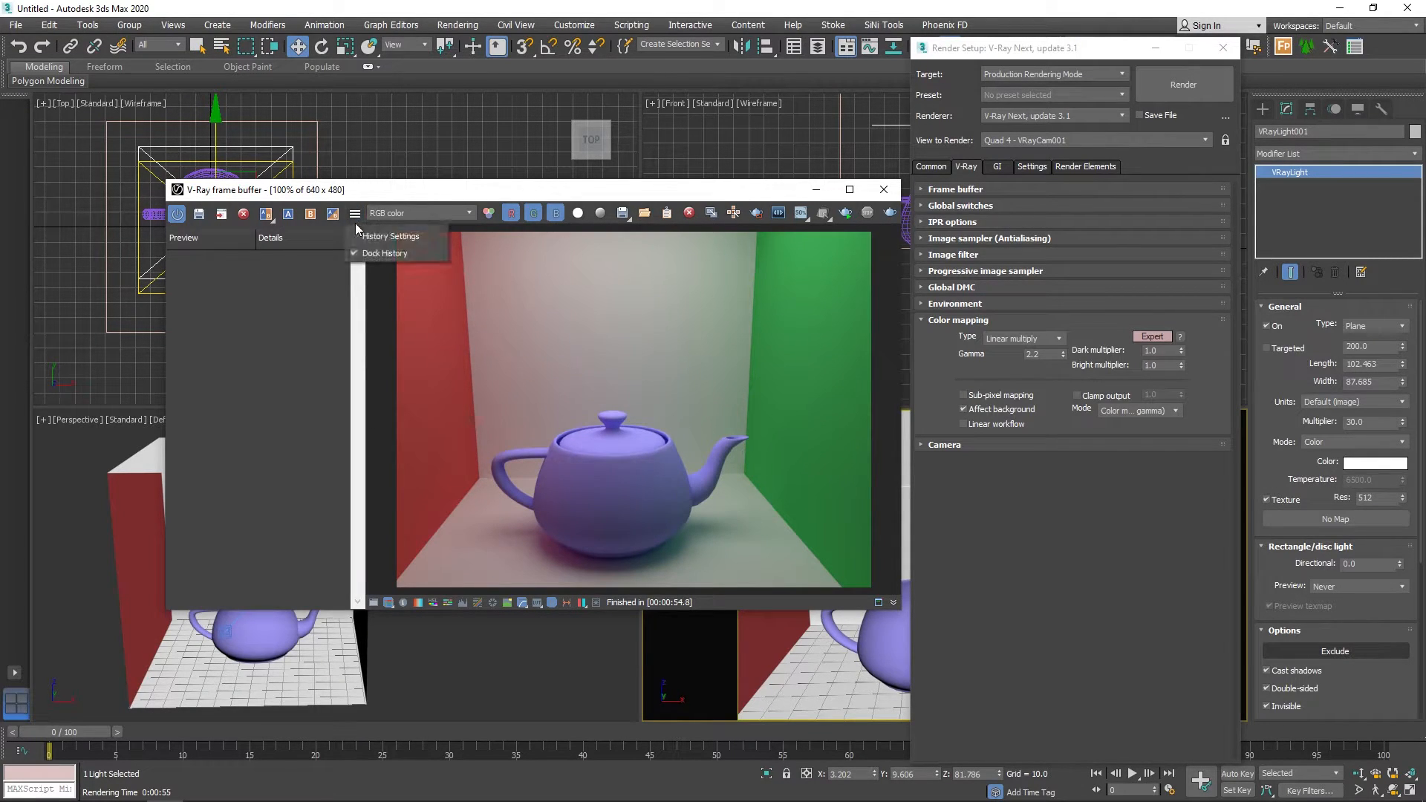
{"action": "left_click", "coordinate": [378, 238]}
{"action": "left_click", "coordinate": [647, 454]}
{"action": "left_click", "coordinate": [763, 411]}
{"action": "left_click", "coordinate": [782, 458]}
{"action": "left_click", "coordinate": [195, 215]}
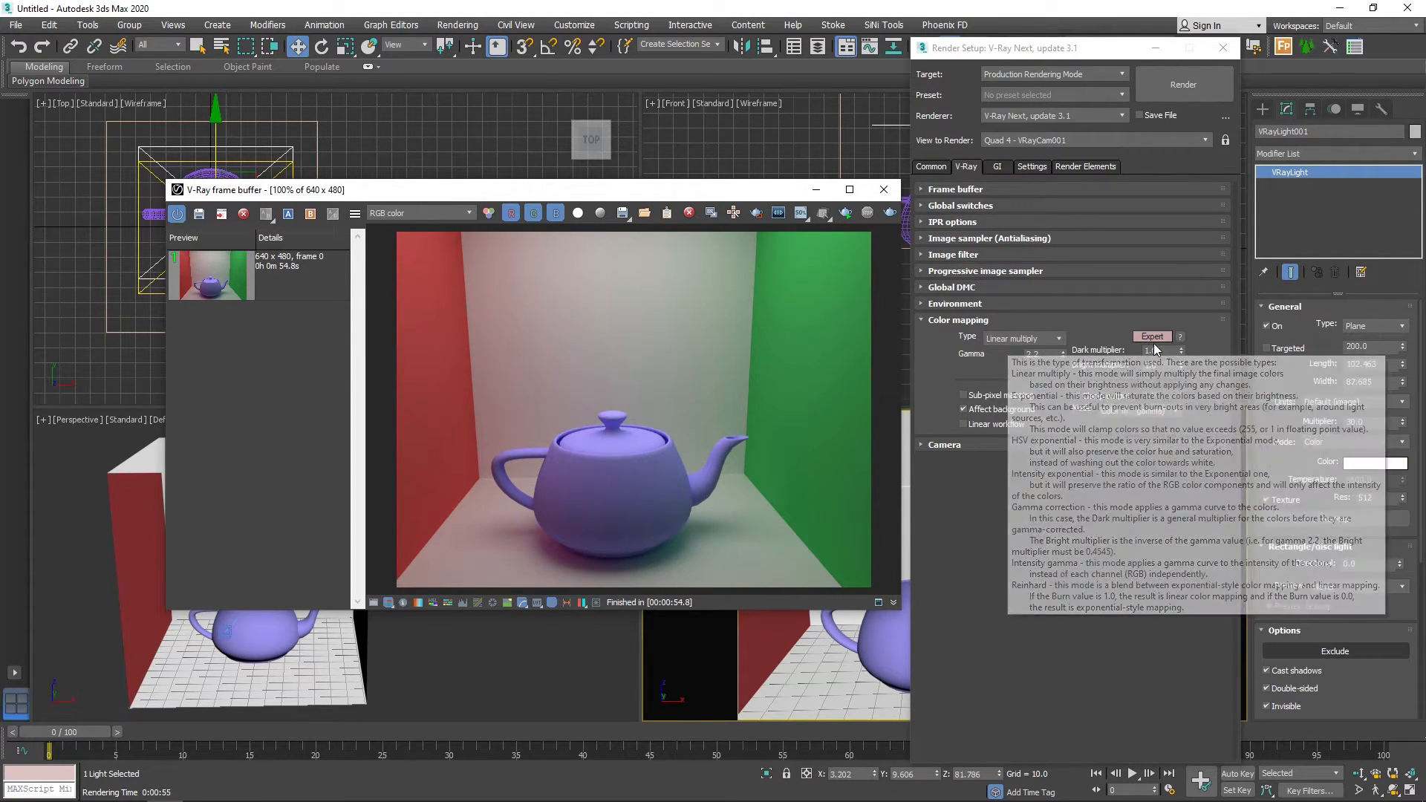
Set the color mapping type to Exponential, re-render the camera view and save the result to the render history.
{"action": "left_click", "coordinate": [1035, 341]}
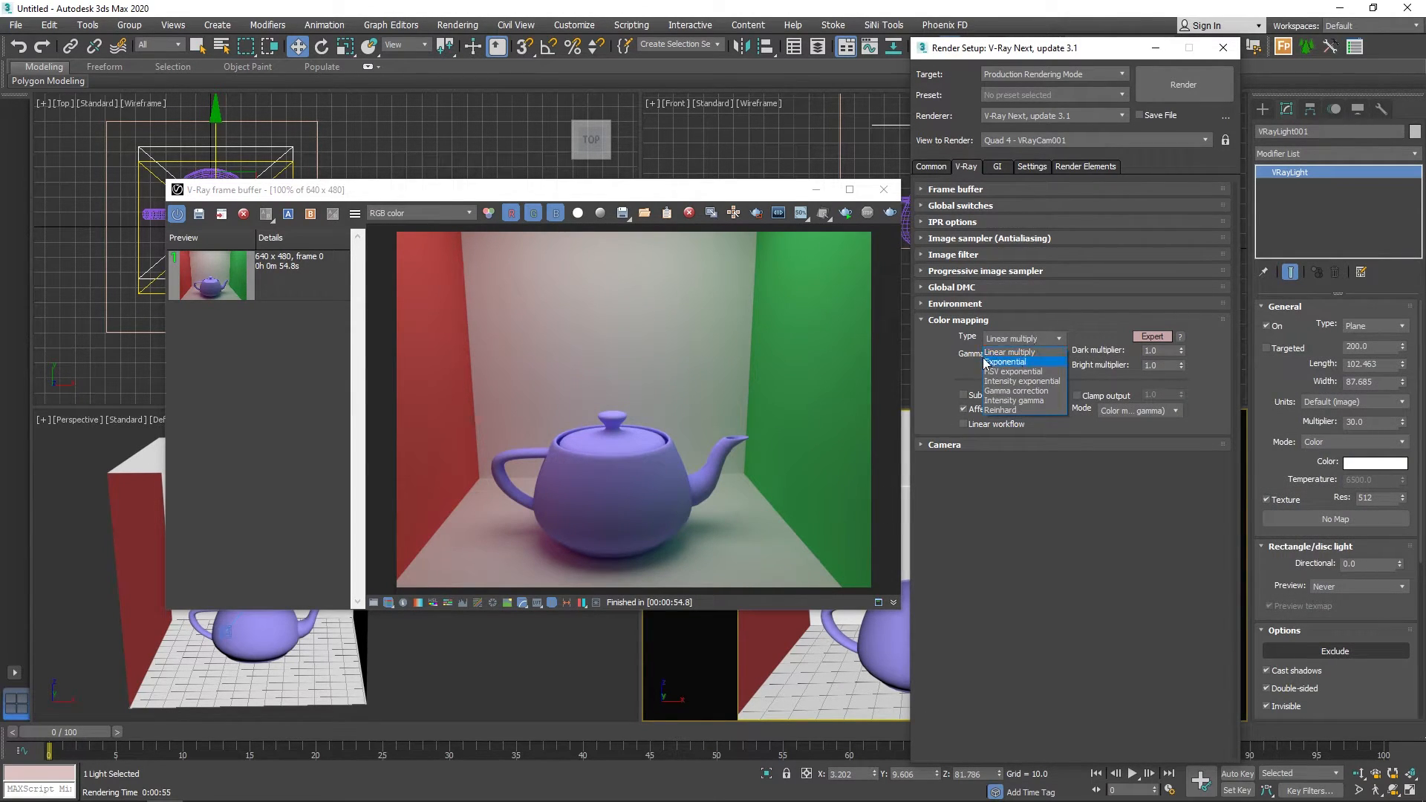
{"action": "left_click", "coordinate": [1033, 363]}
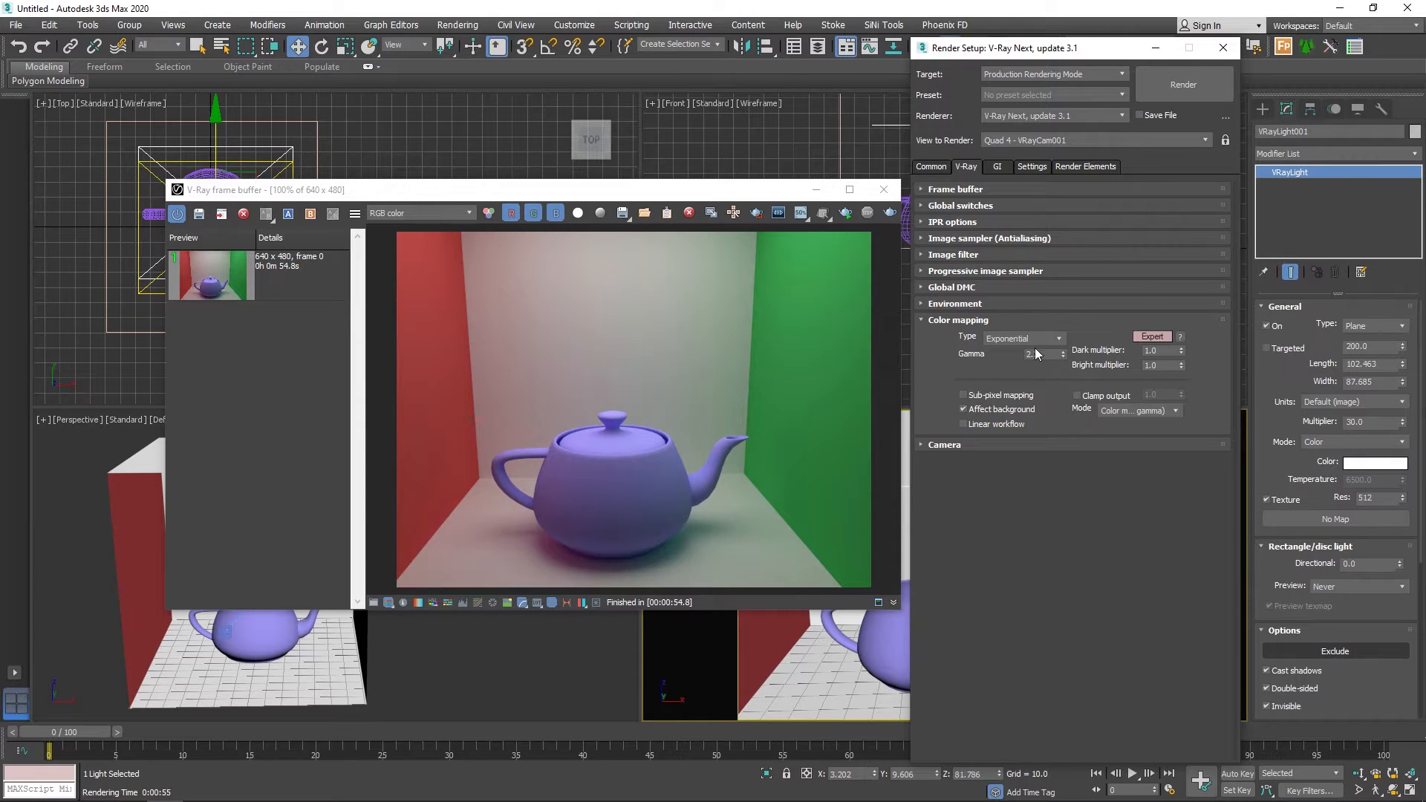
{"action": "left_click", "coordinate": [889, 215]}
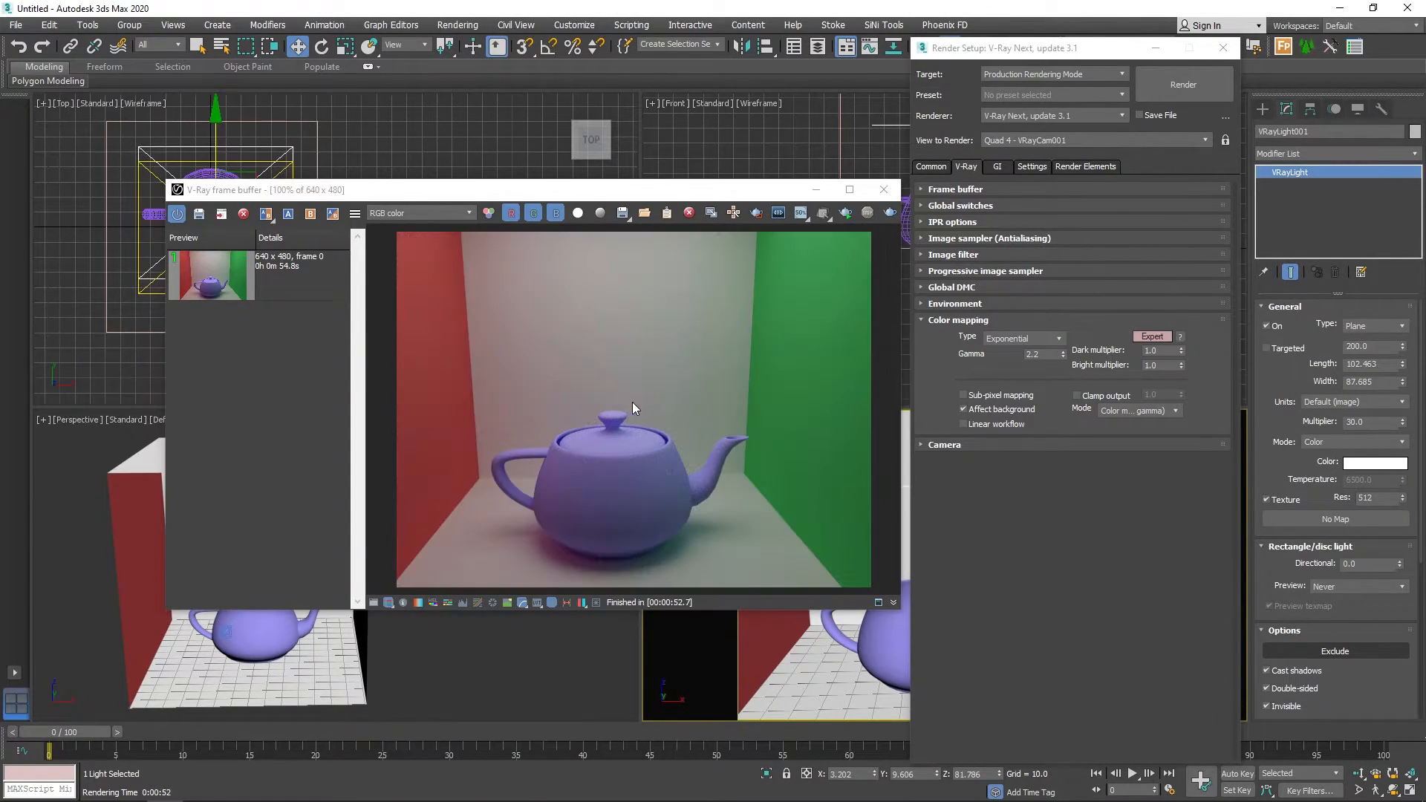
{"action": "left_click", "coordinate": [199, 216]}
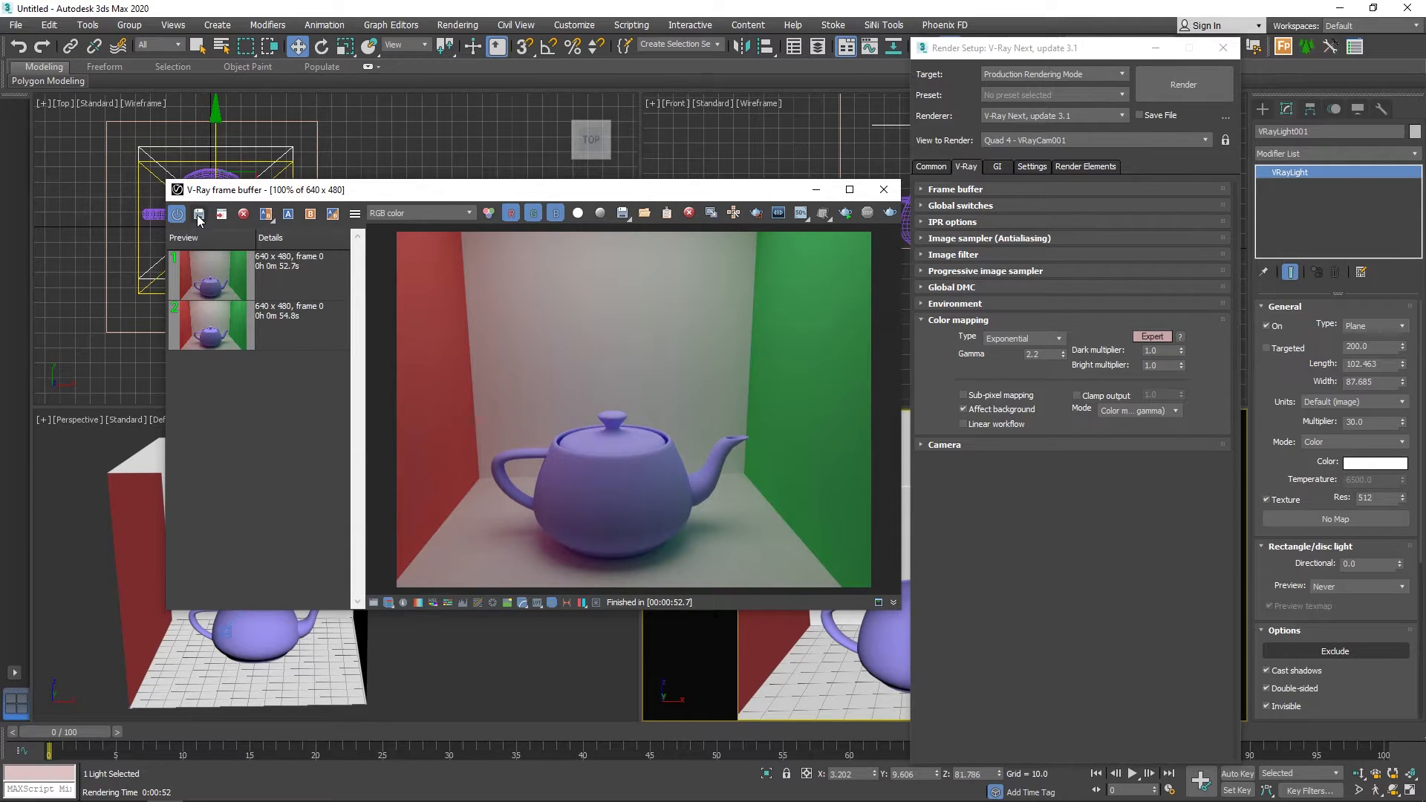
Assign the Linear multiply render as comparison image A and the Exponential render as image B.
{"action": "left_click", "coordinate": [283, 276]}
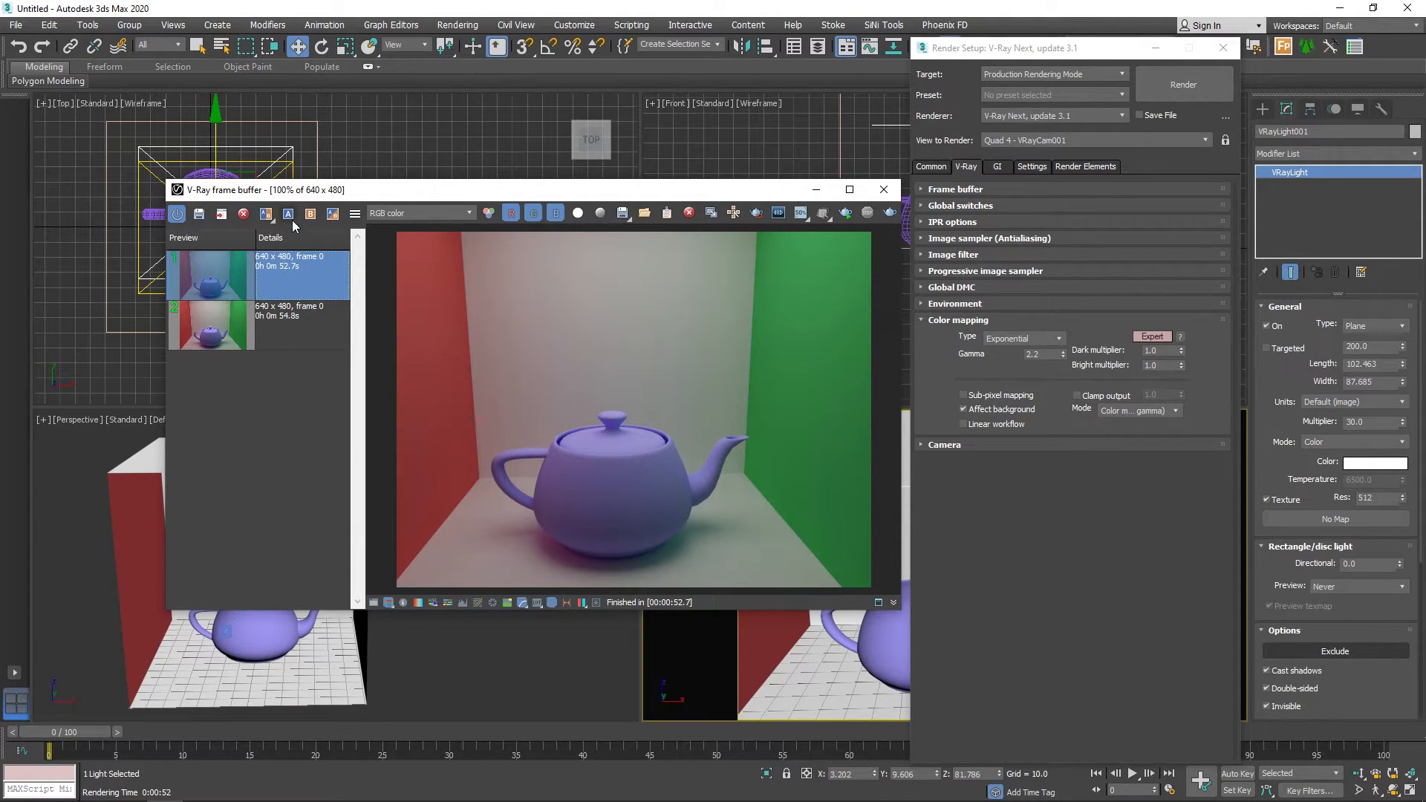
{"action": "left_click", "coordinate": [291, 342]}
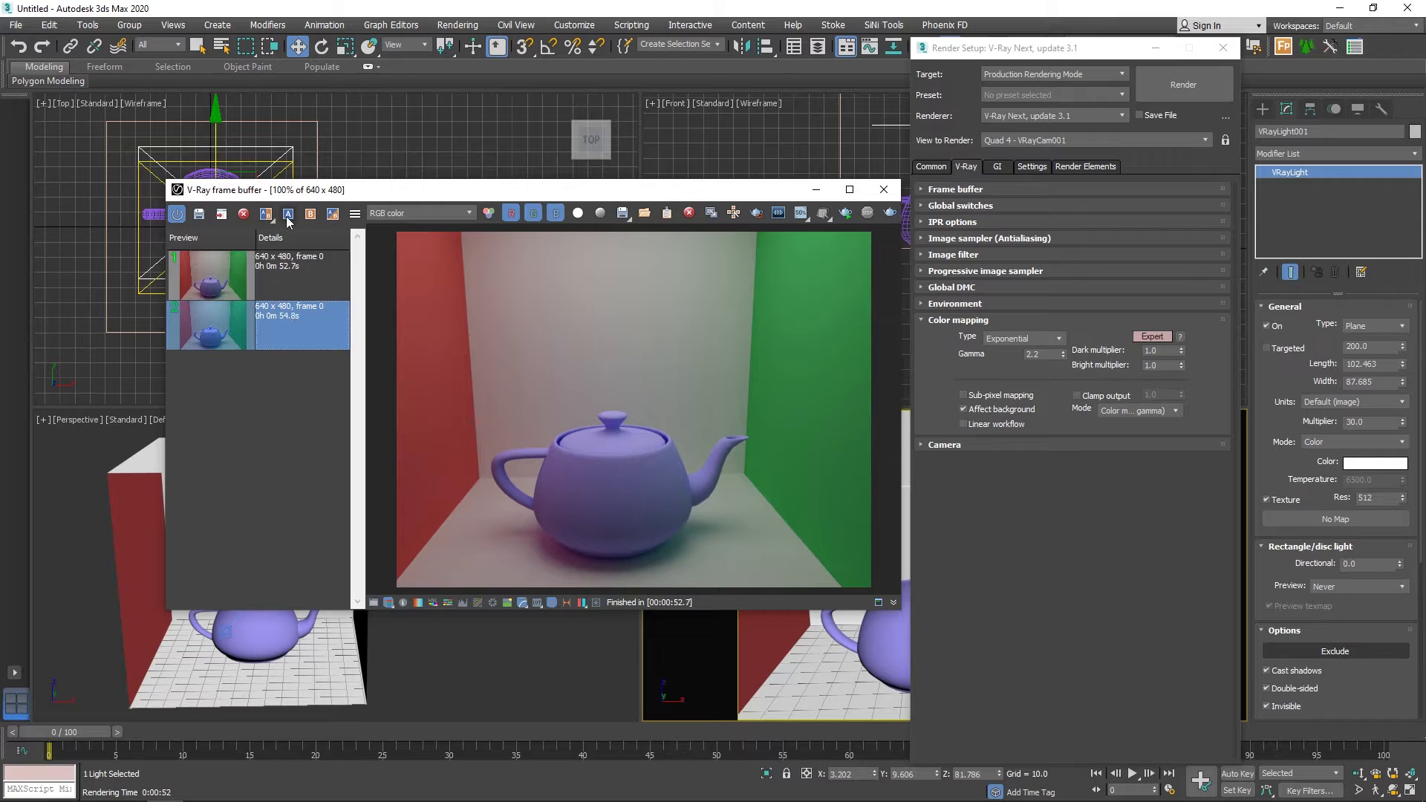
{"action": "left_click", "coordinate": [289, 214]}
{"action": "left_click", "coordinate": [293, 284]}
{"action": "left_click", "coordinate": [312, 214]}
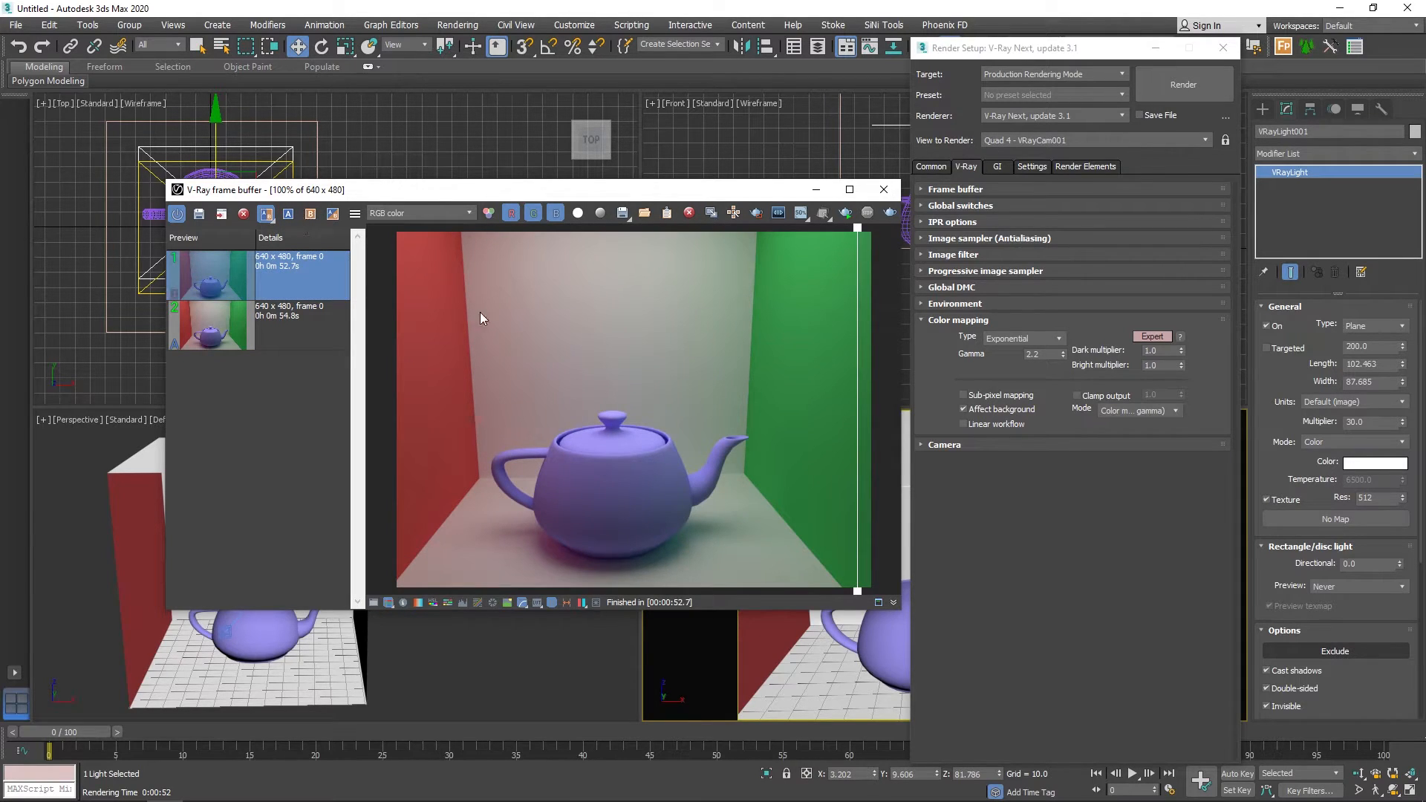
Examine the shading differences on the teapot between both renders at 200% by sweeping the A/B divider across it.
{"action": "left_click_drag", "start_coordinate": [858, 422], "coordinate": [838, 465]}
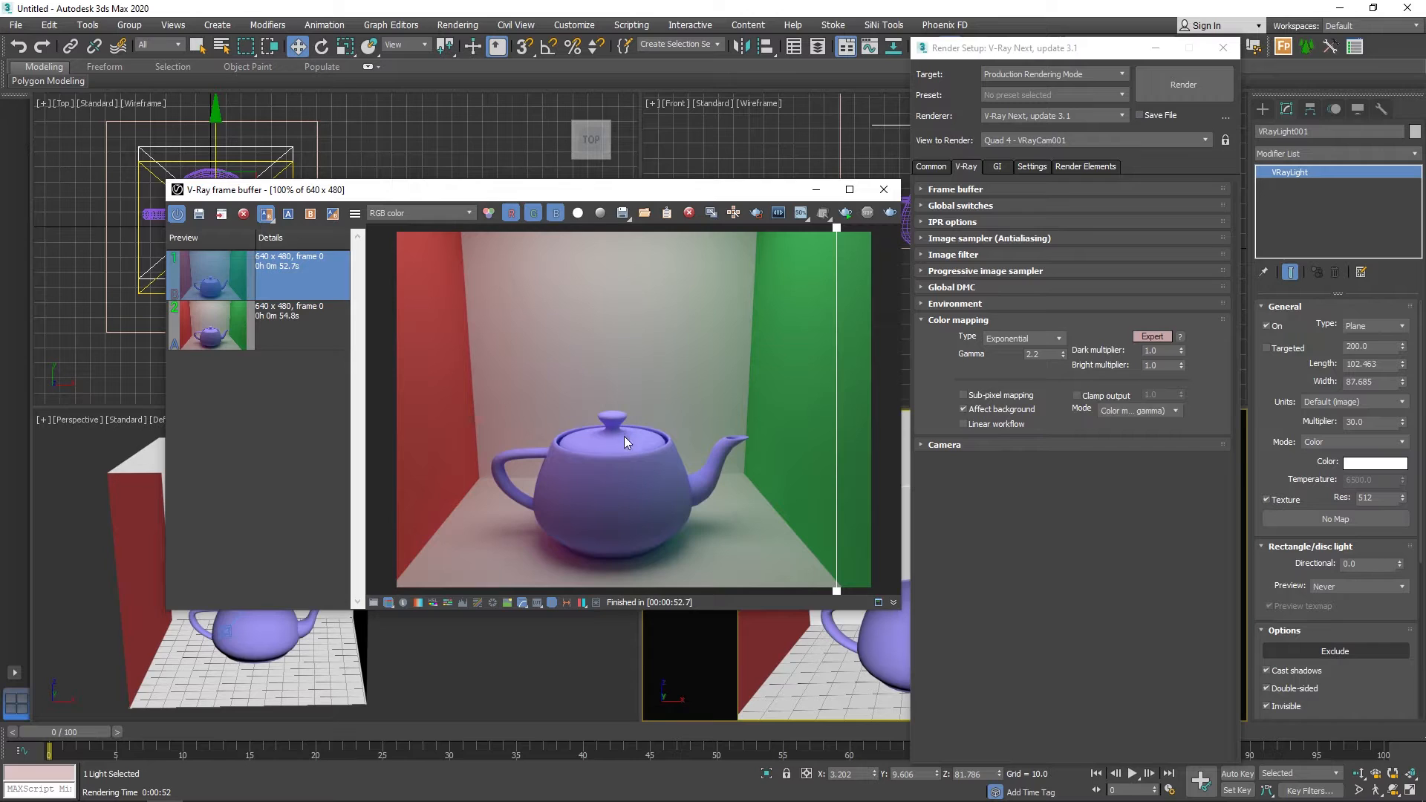
{"action": "scroll", "coordinate": [574, 456], "scroll_direction": "up", "scroll_amount": 1}
{"action": "middle_click_drag", "start_coordinate": [422, 429], "coordinate": [627, 349]}
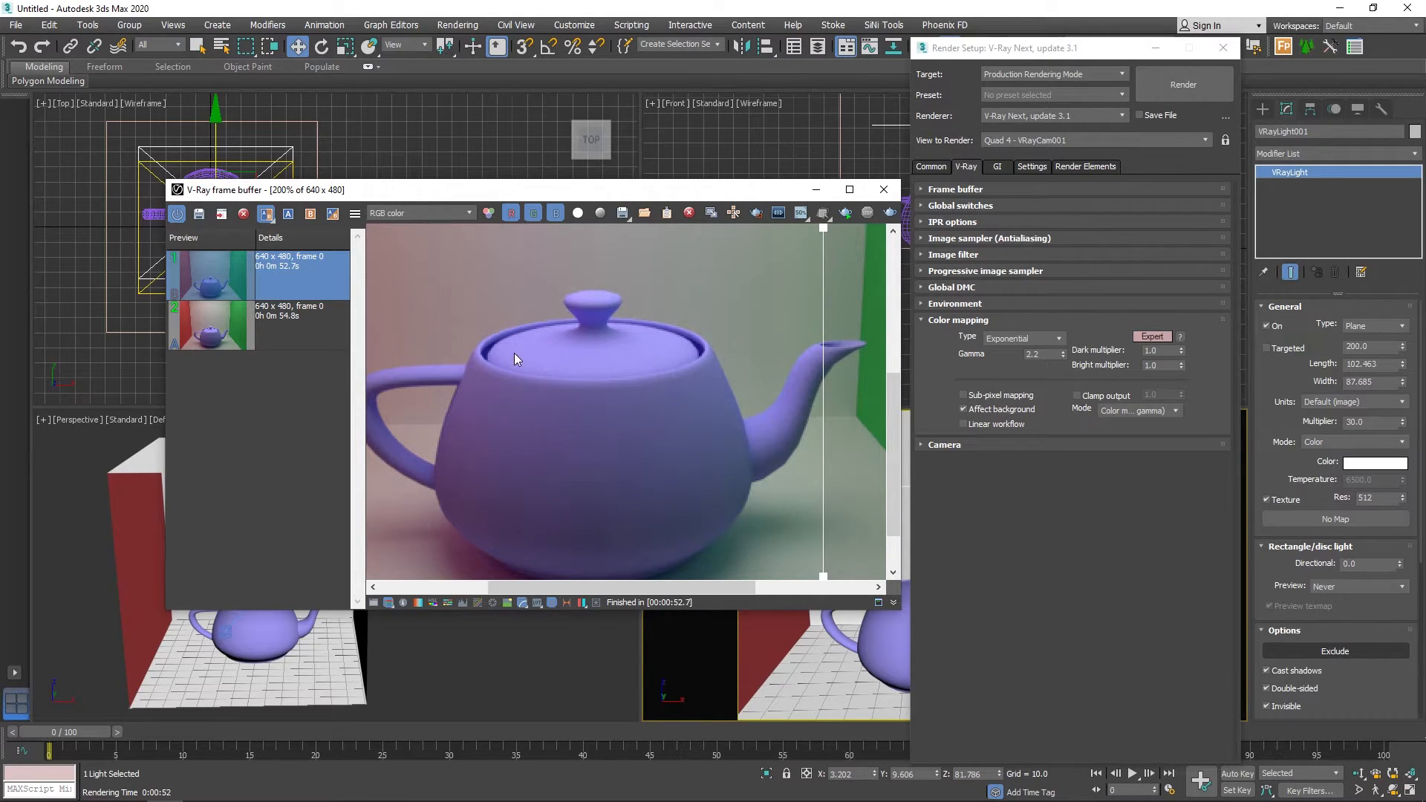
{"action": "left_click_drag", "start_coordinate": [826, 414], "coordinate": [369, 457]}
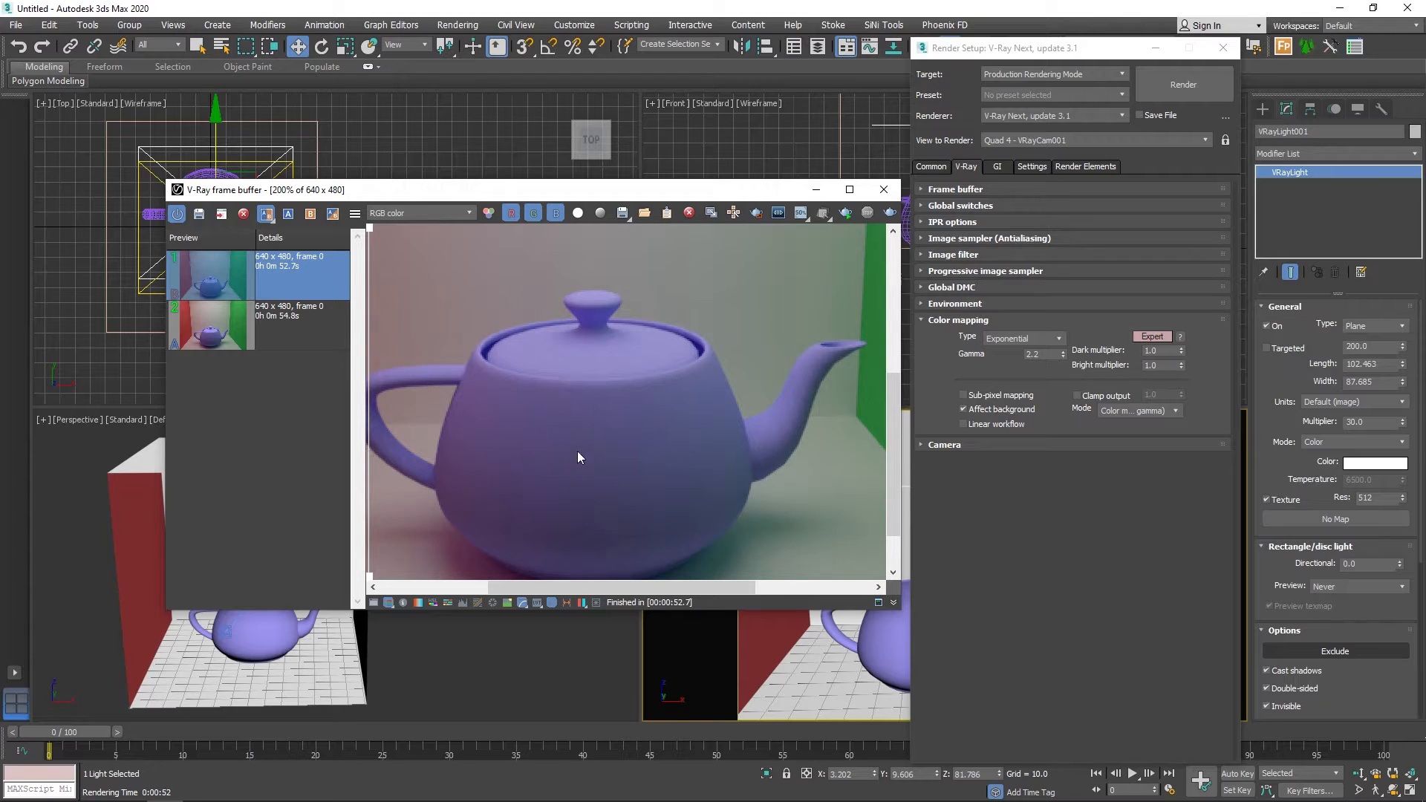
{"action": "middle_click_drag", "start_coordinate": [577, 451], "coordinate": [615, 449]}
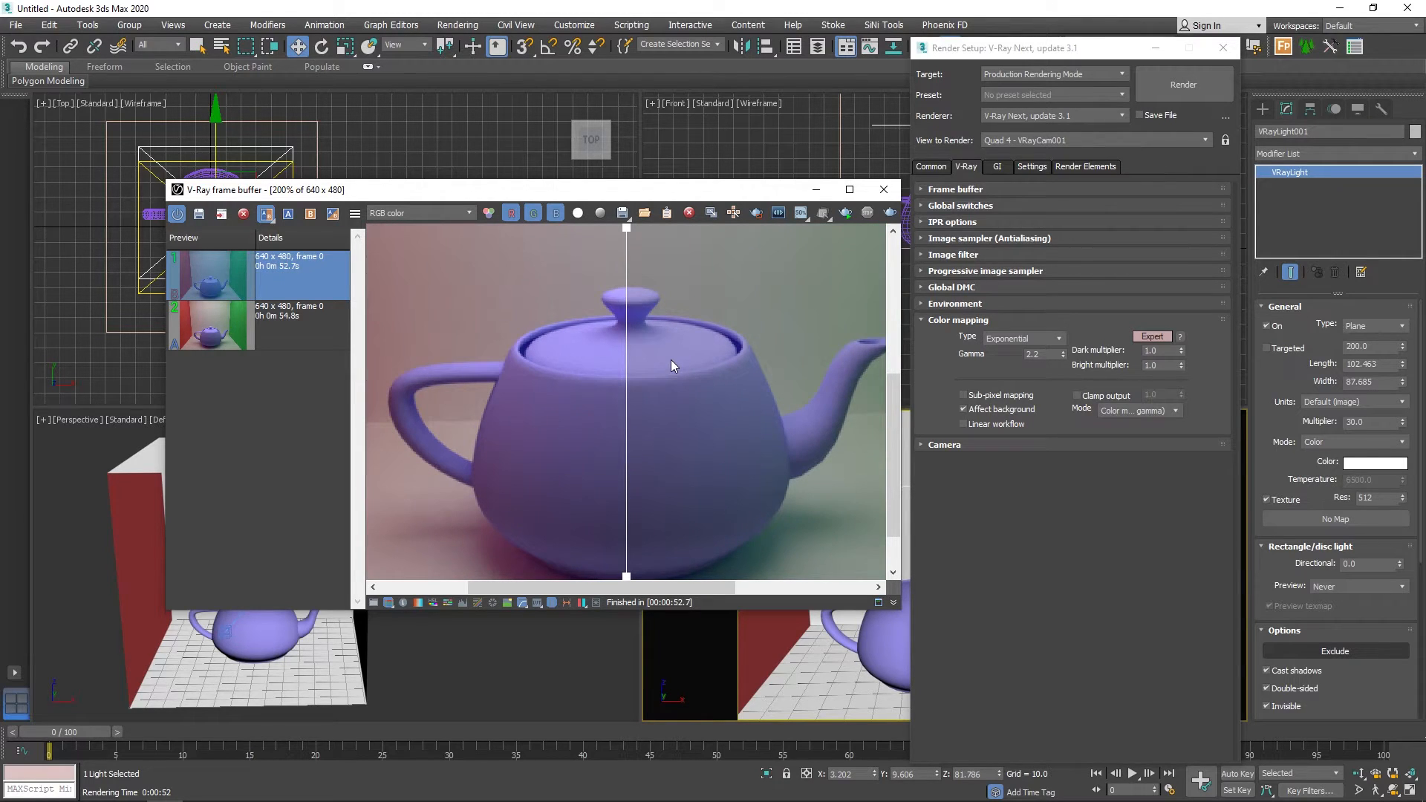
Set the color mapping type to HSV exponential and start rendering the camera view again.
{"action": "left_click", "coordinate": [1003, 338]}
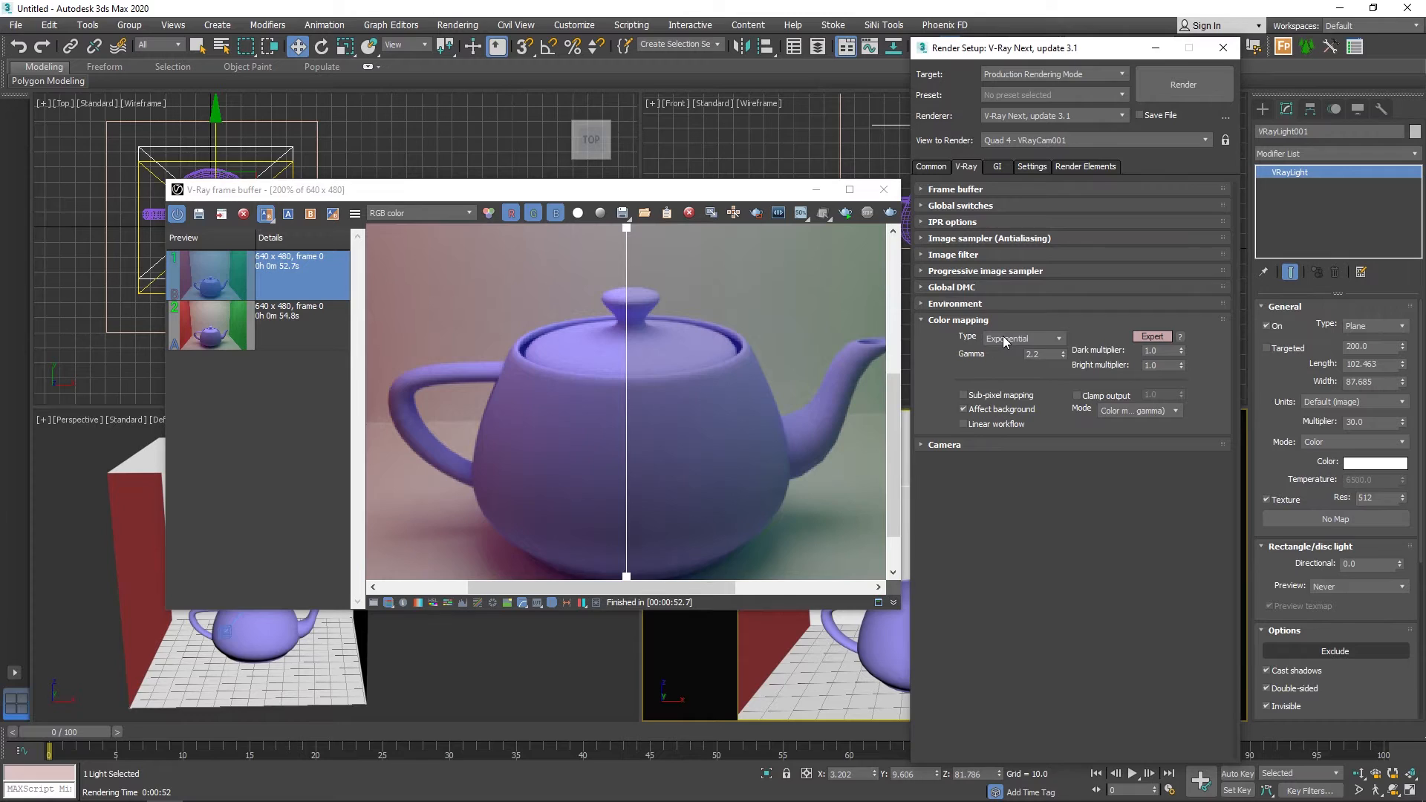
{"action": "left_click", "coordinate": [1003, 338]}
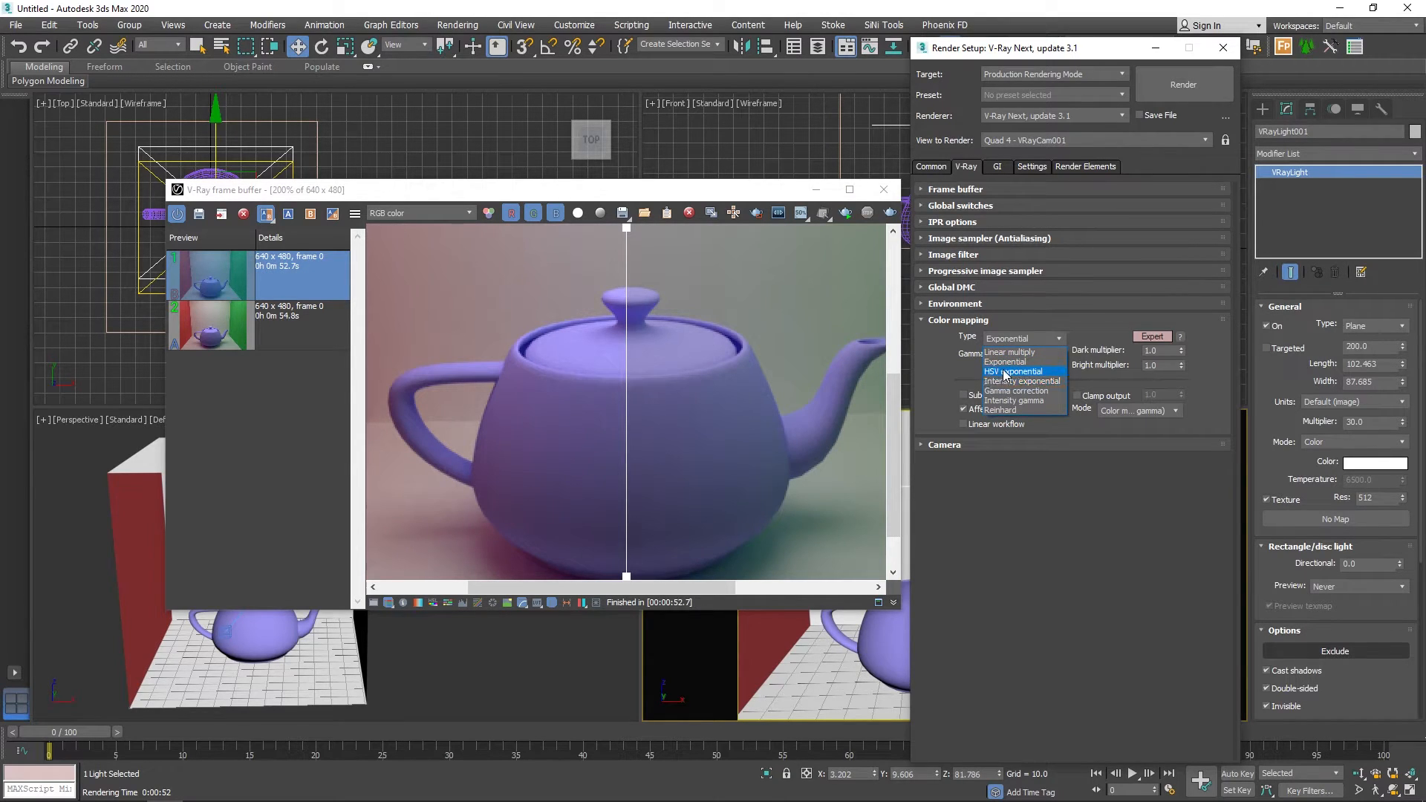
{"action": "left_click", "coordinate": [1005, 371]}
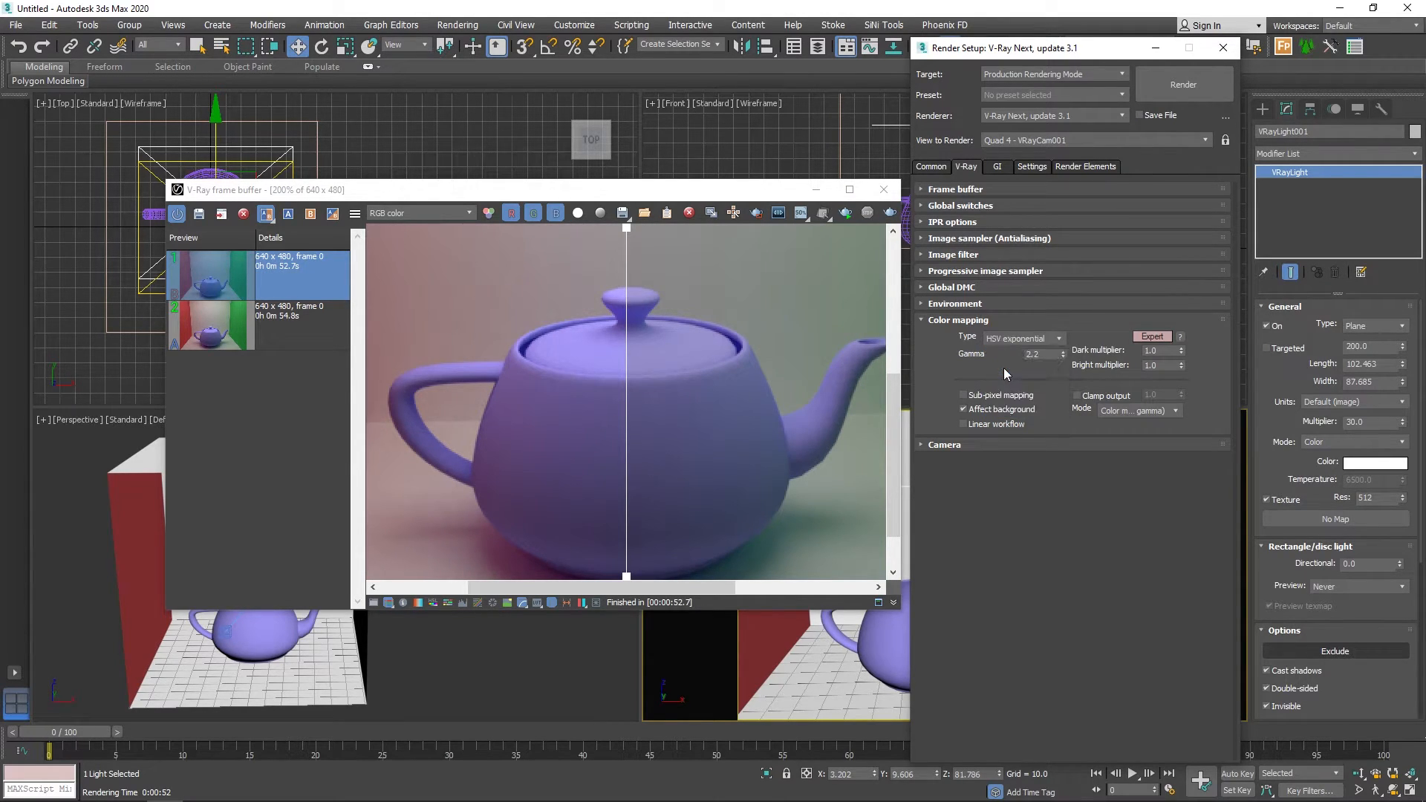
{"action": "left_click", "coordinate": [890, 213]}
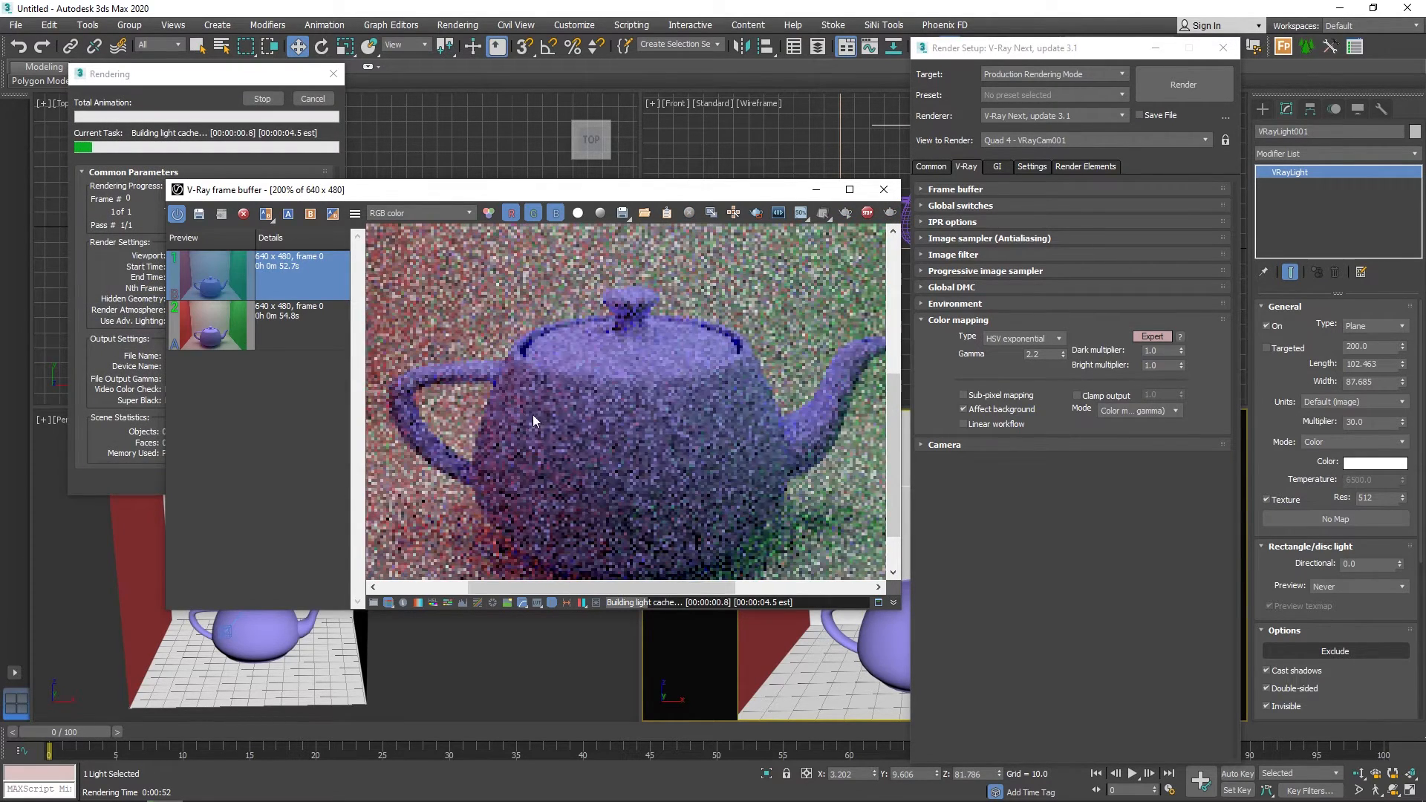
Save the HSV exponential render to the history, set it as image A and compare it with the Exponential render at 200%.
{"action": "double_click", "coordinate": [609, 413]}
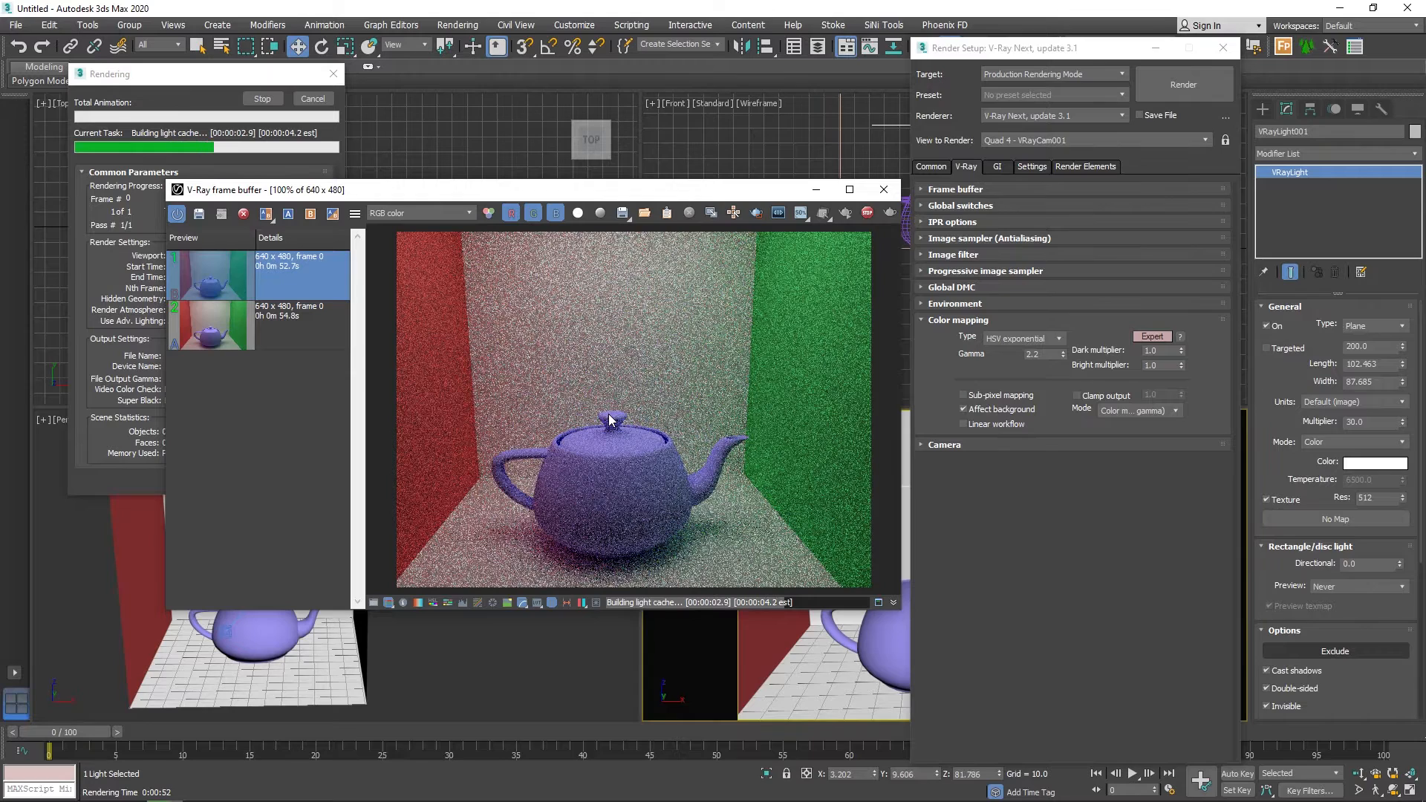
{"action": "left_click", "coordinate": [177, 217]}
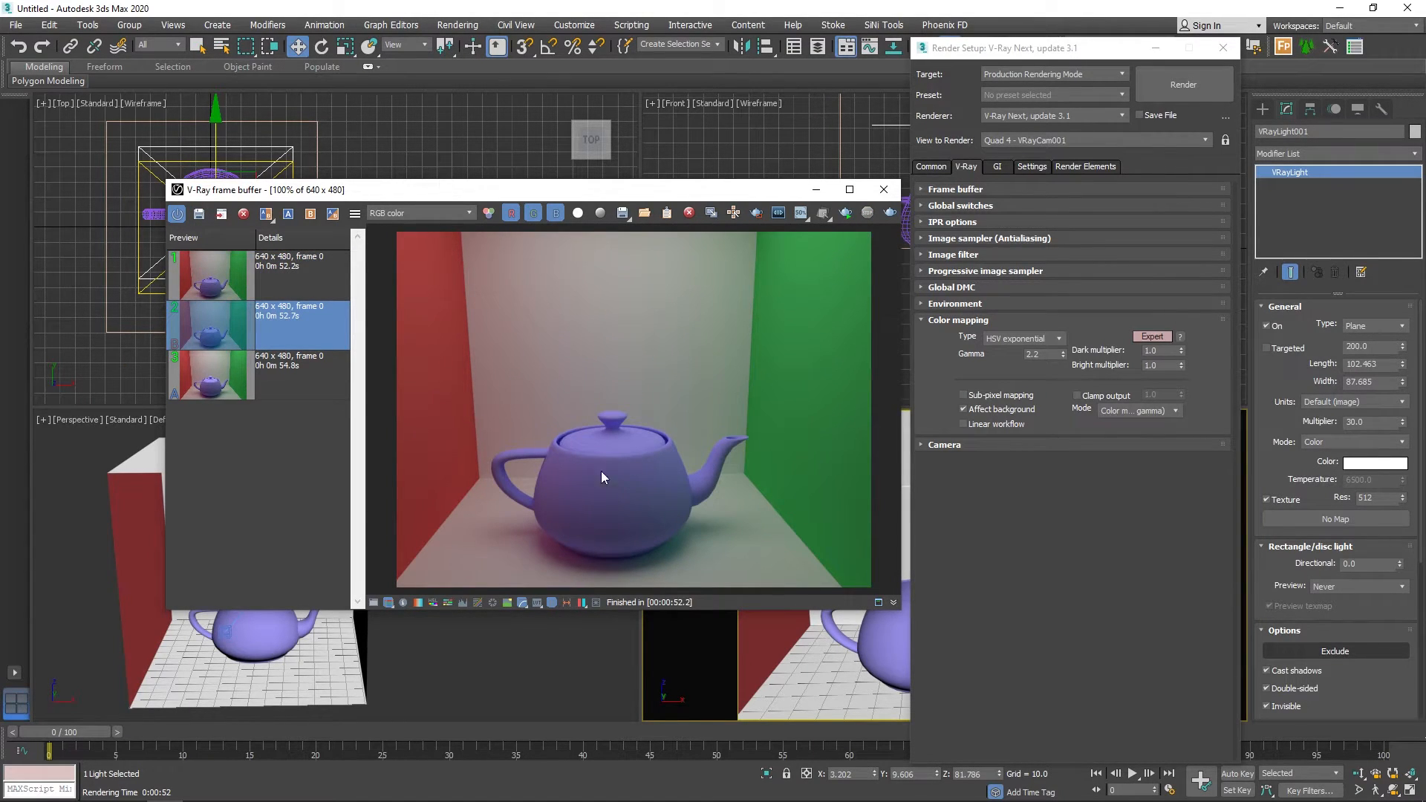
{"action": "left_click", "coordinate": [295, 276]}
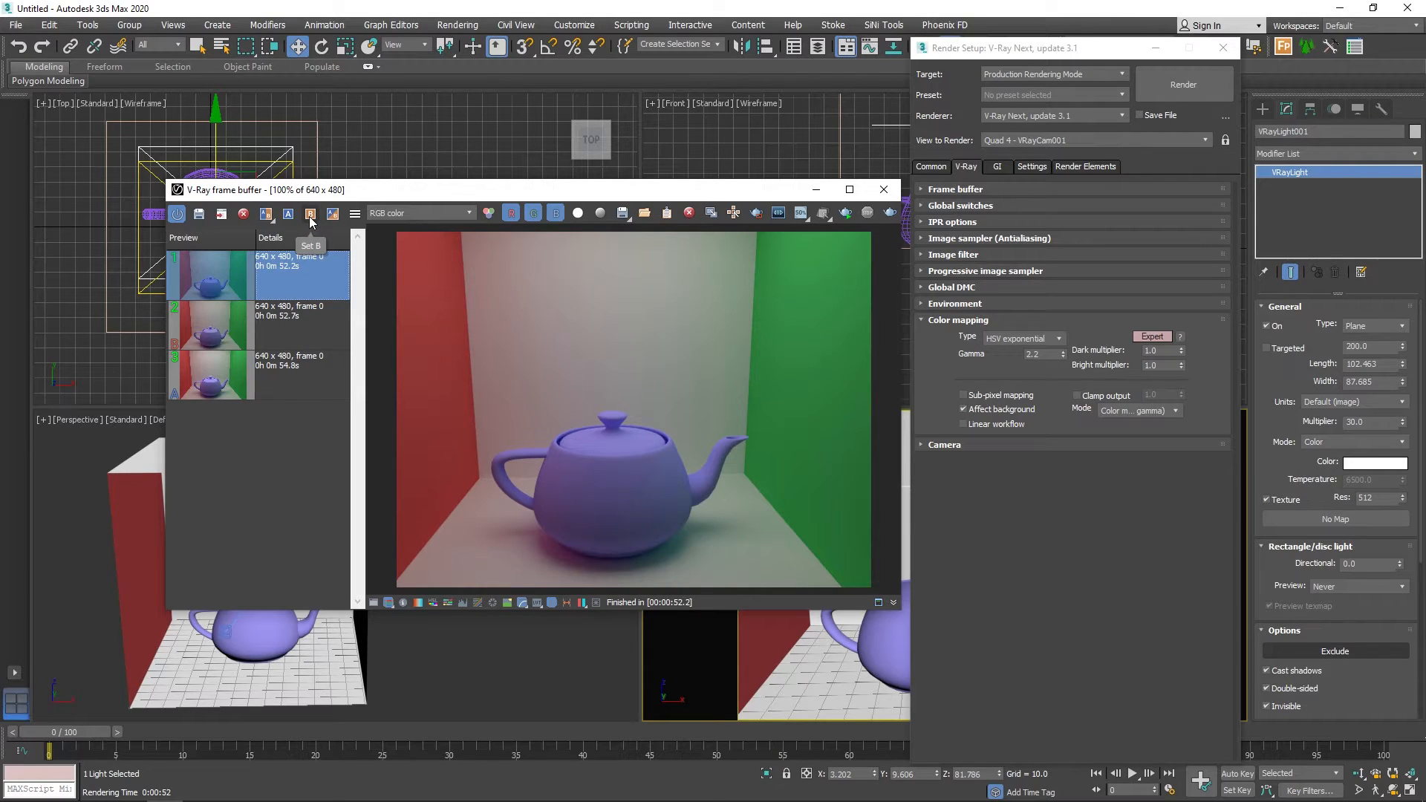
{"action": "left_click", "coordinate": [286, 217]}
{"action": "scroll", "coordinate": [558, 507], "scroll_direction": "up", "scroll_amount": 3}
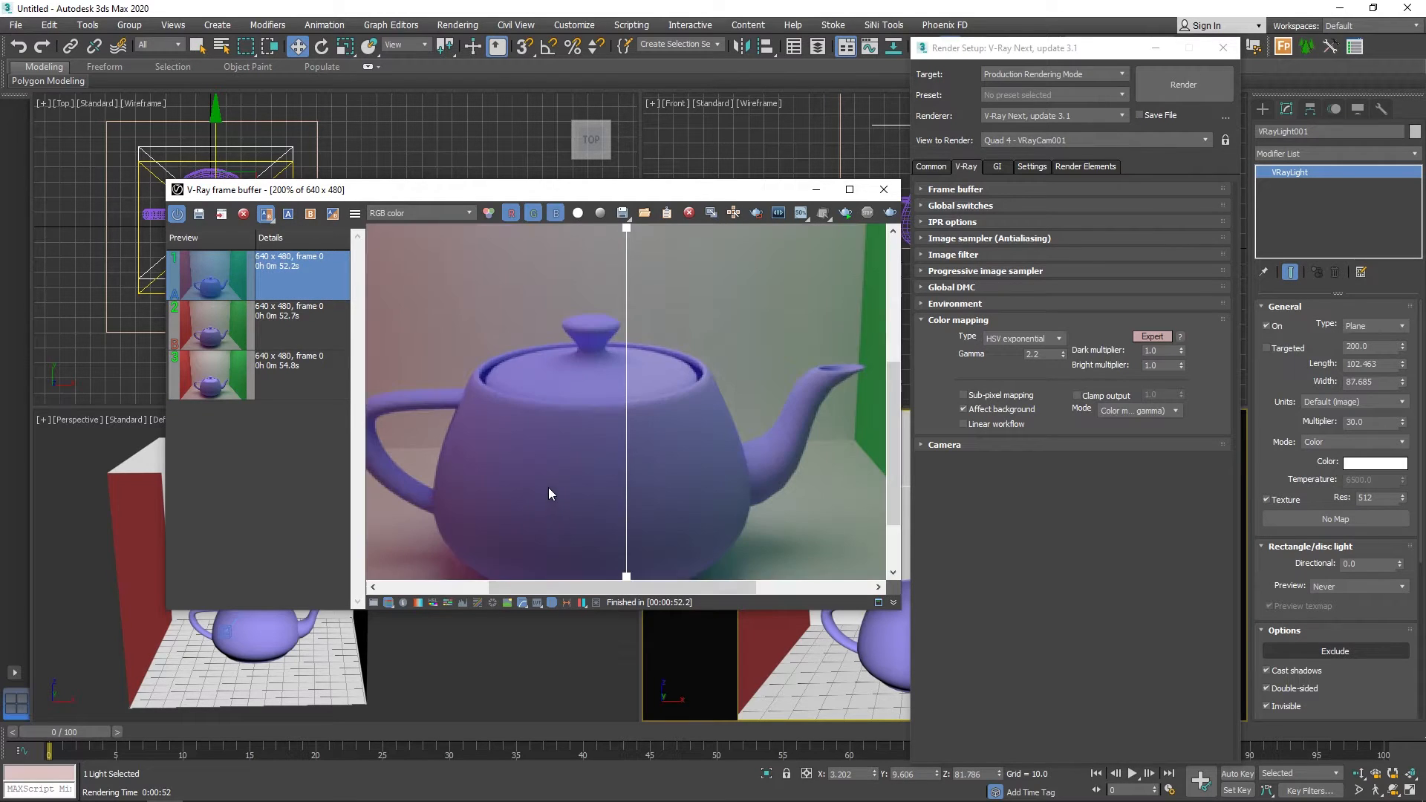
{"action": "mouse_move", "coordinate": [626, 458]}
{"action": "left_mouse_down"}
{"action": "mouse_move", "coordinate": [757, 459]}
{"action": "mouse_move", "coordinate": [528, 456]}
{"action": "mouse_move", "coordinate": [625, 456]}
{"action": "left_mouse_up"}
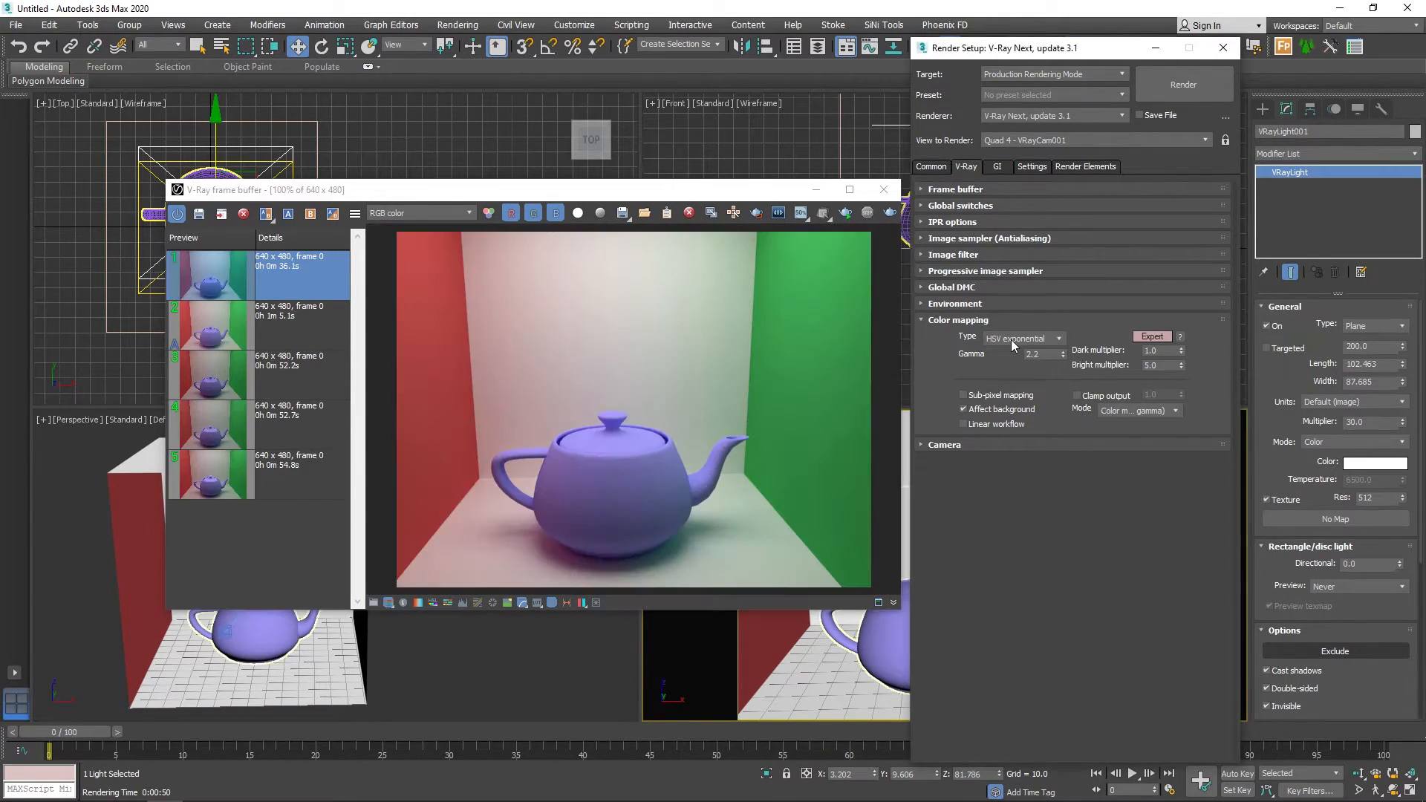
Set the color mapping type to Reinhard with a burn value of 0.6 and render the camera view.
{"action": "left_click", "coordinate": [1010, 340]}
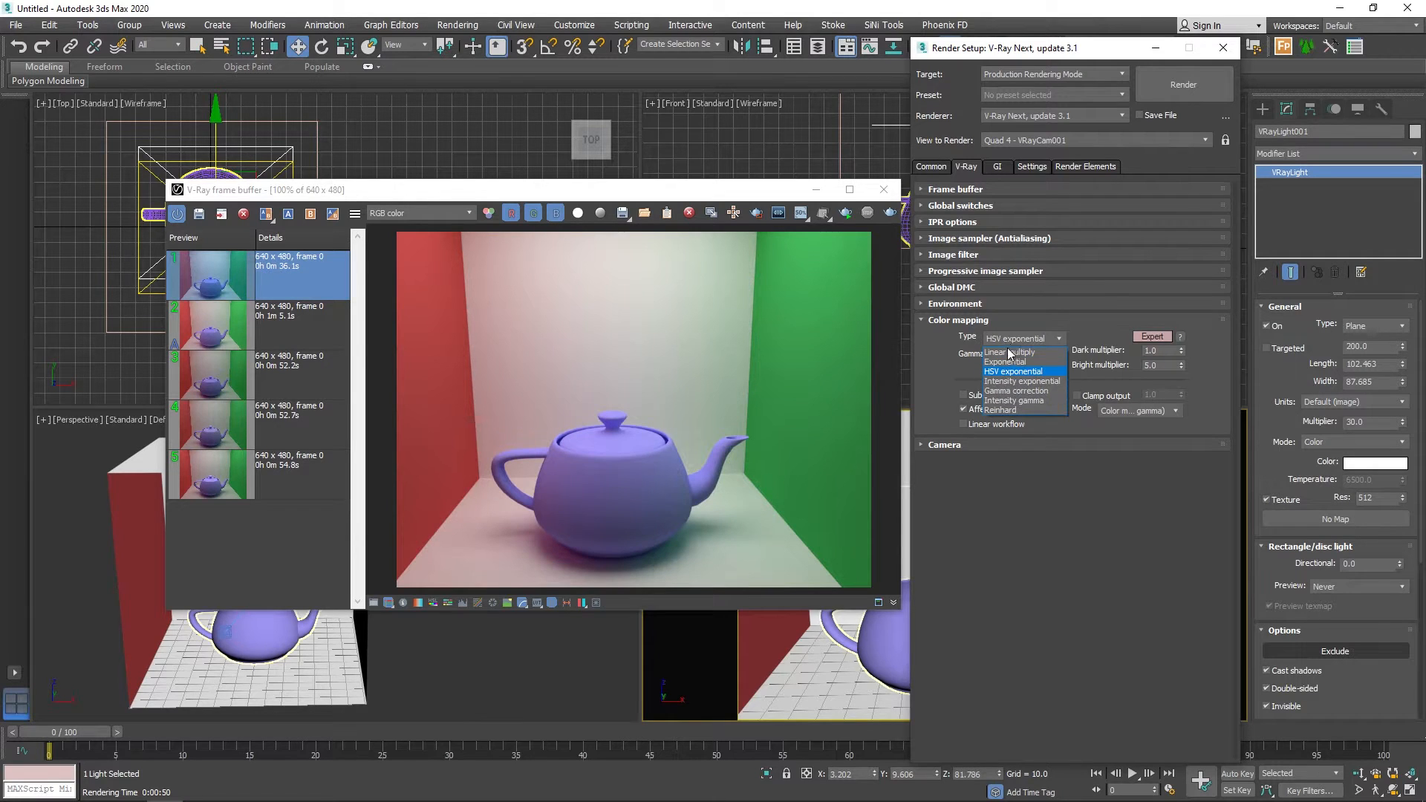
{"action": "left_click", "coordinate": [1007, 409]}
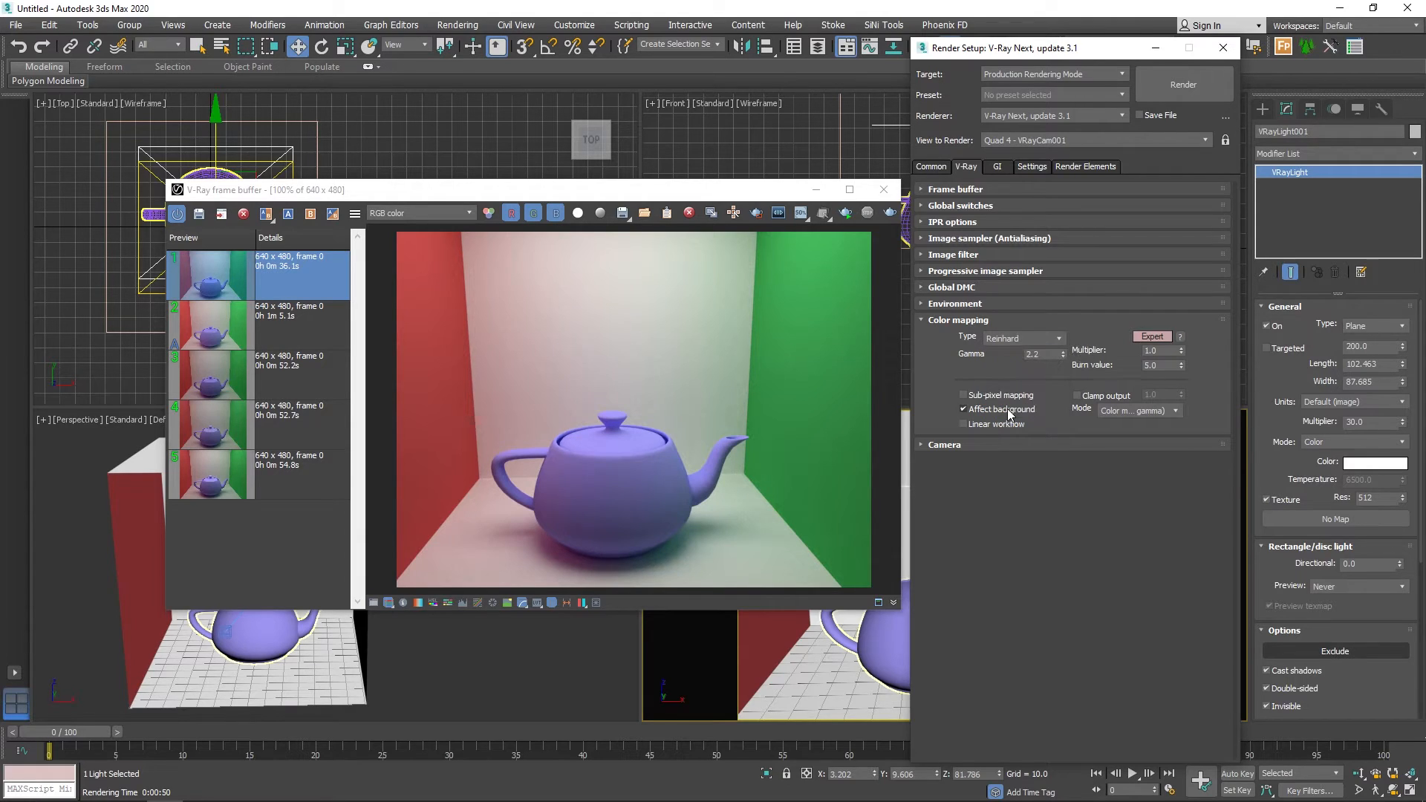
{"action": "left_click", "coordinate": [1173, 365]}
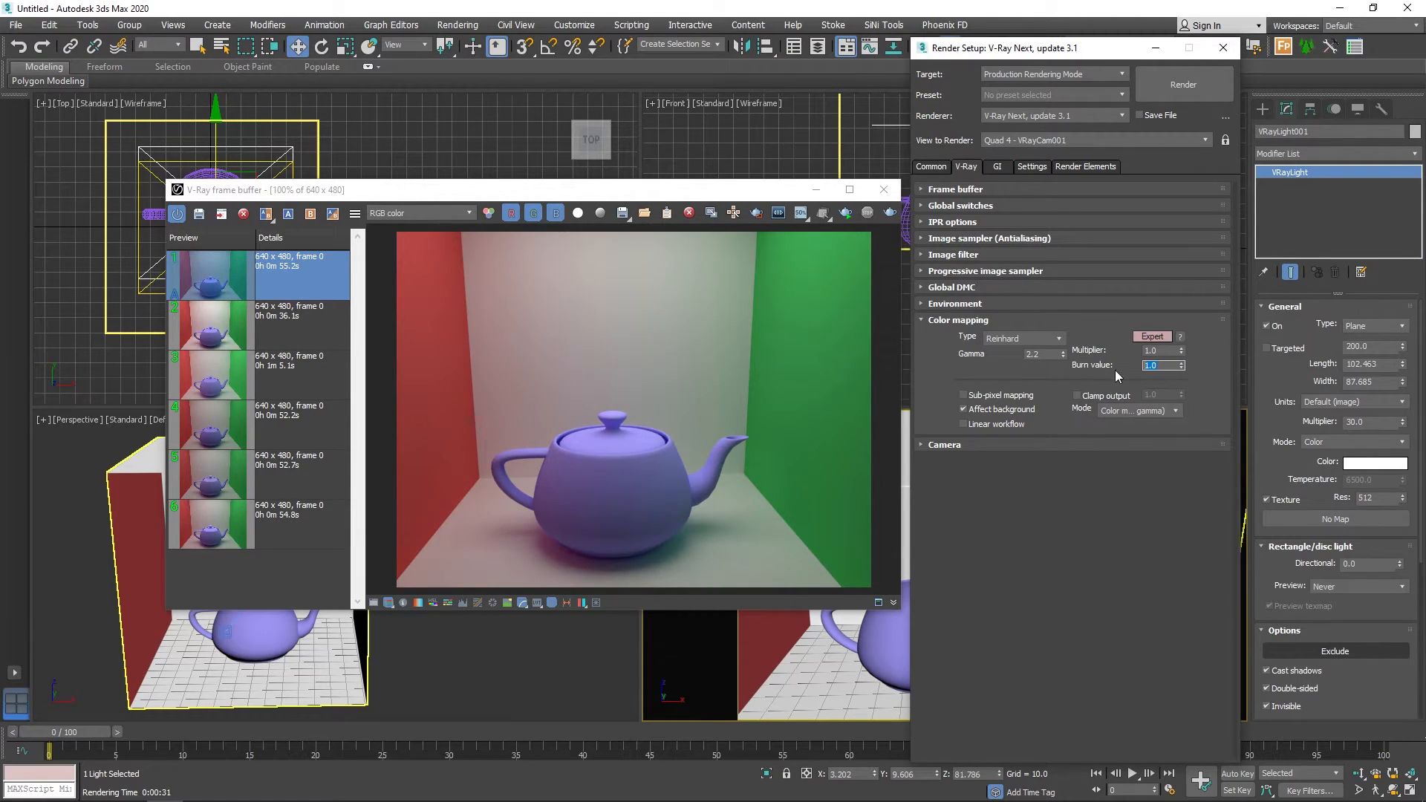
{"action": "key", "text": "Return"}
{"action": "left_click", "coordinate": [891, 212]}
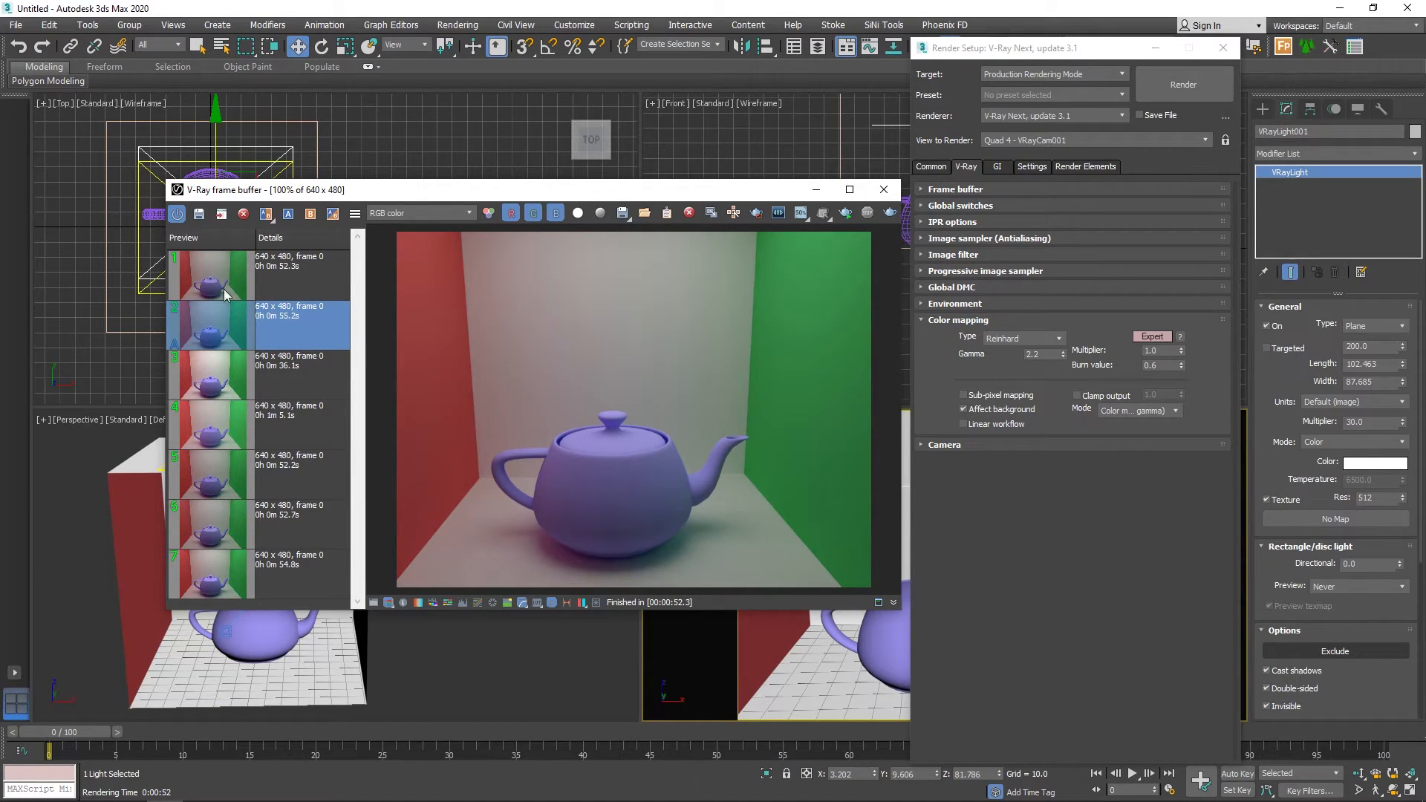
Examine the latest Reinhard render against the earlier Reinhard, Exponential and Linear multiply renders in the history.
{"action": "left_click", "coordinate": [288, 274]}
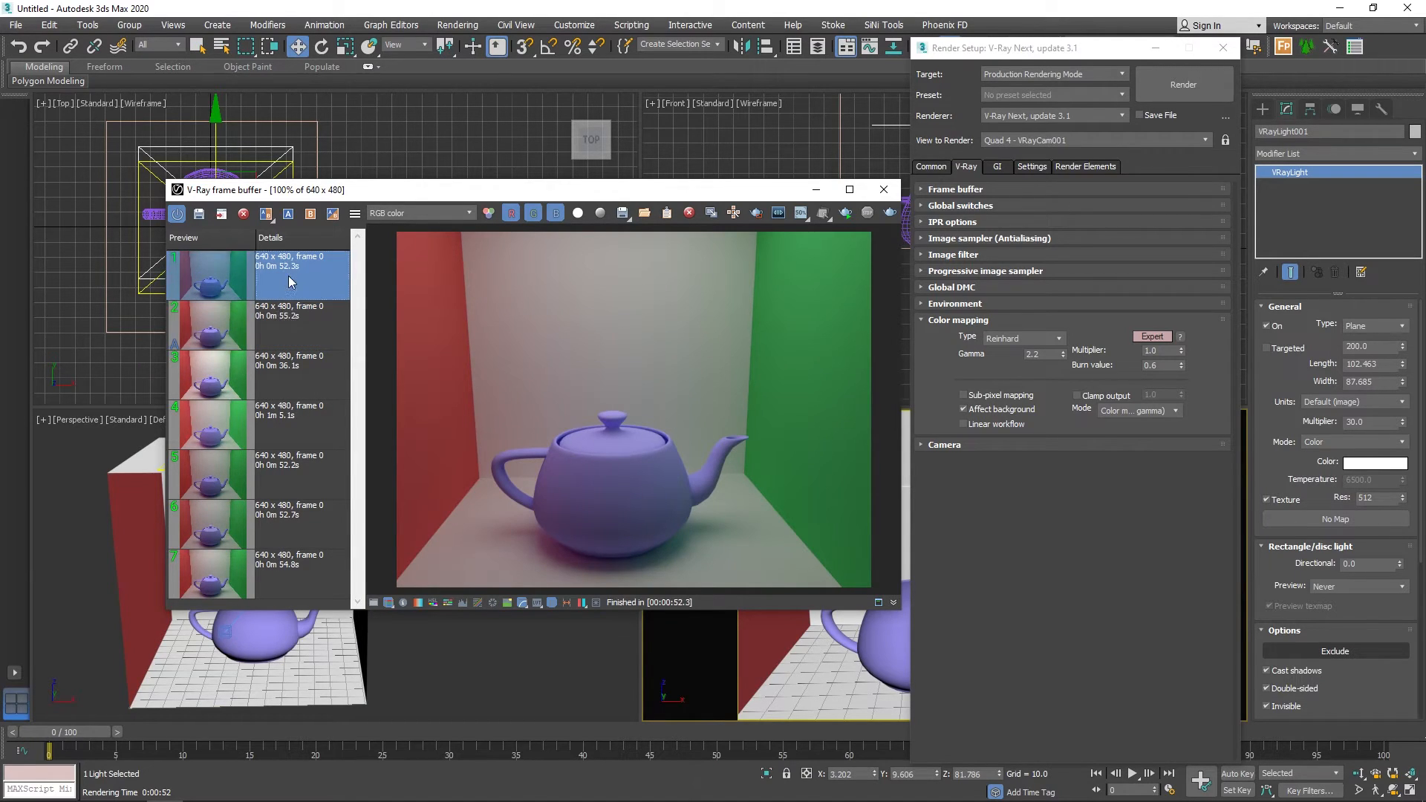
{"action": "left_click", "coordinate": [309, 524]}
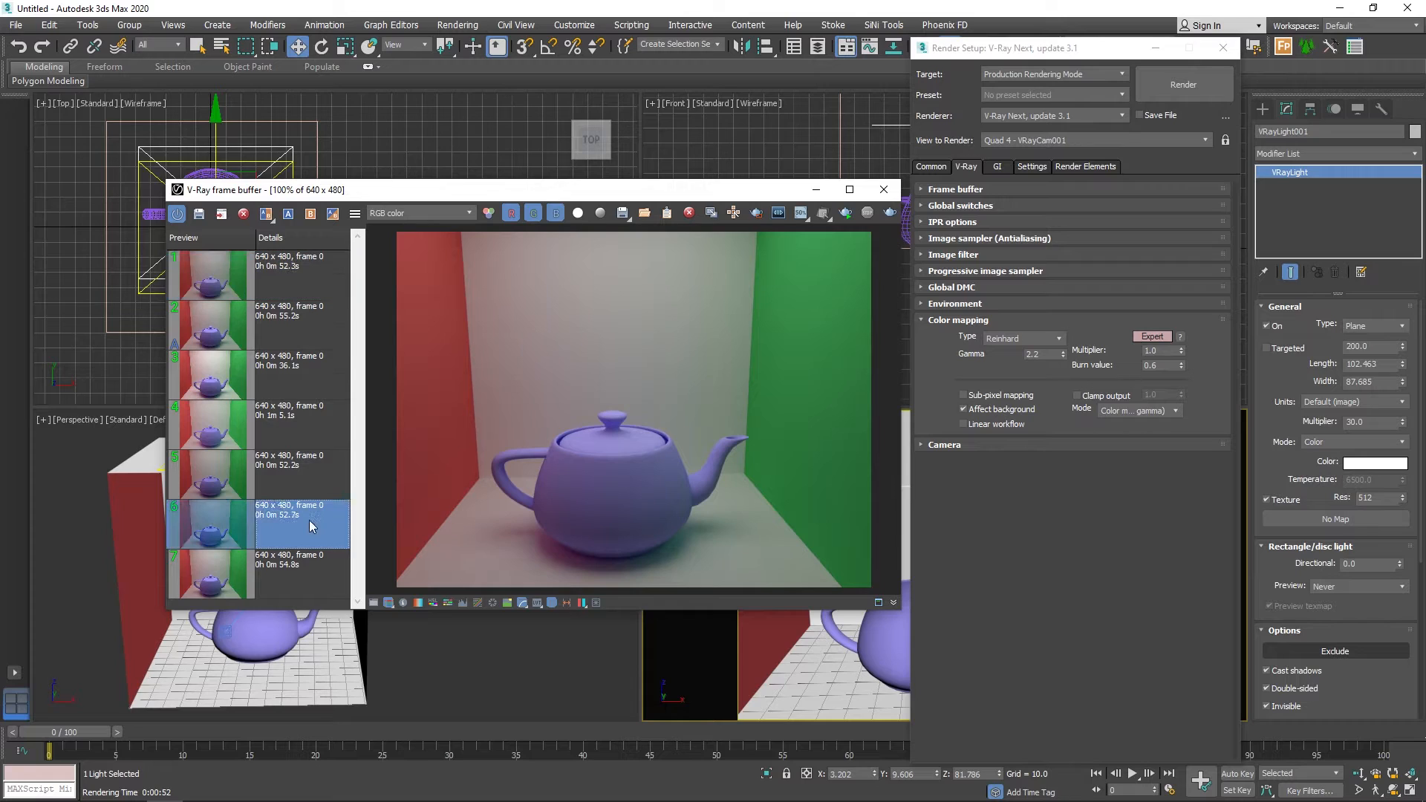
{"action": "left_click", "coordinate": [309, 338]}
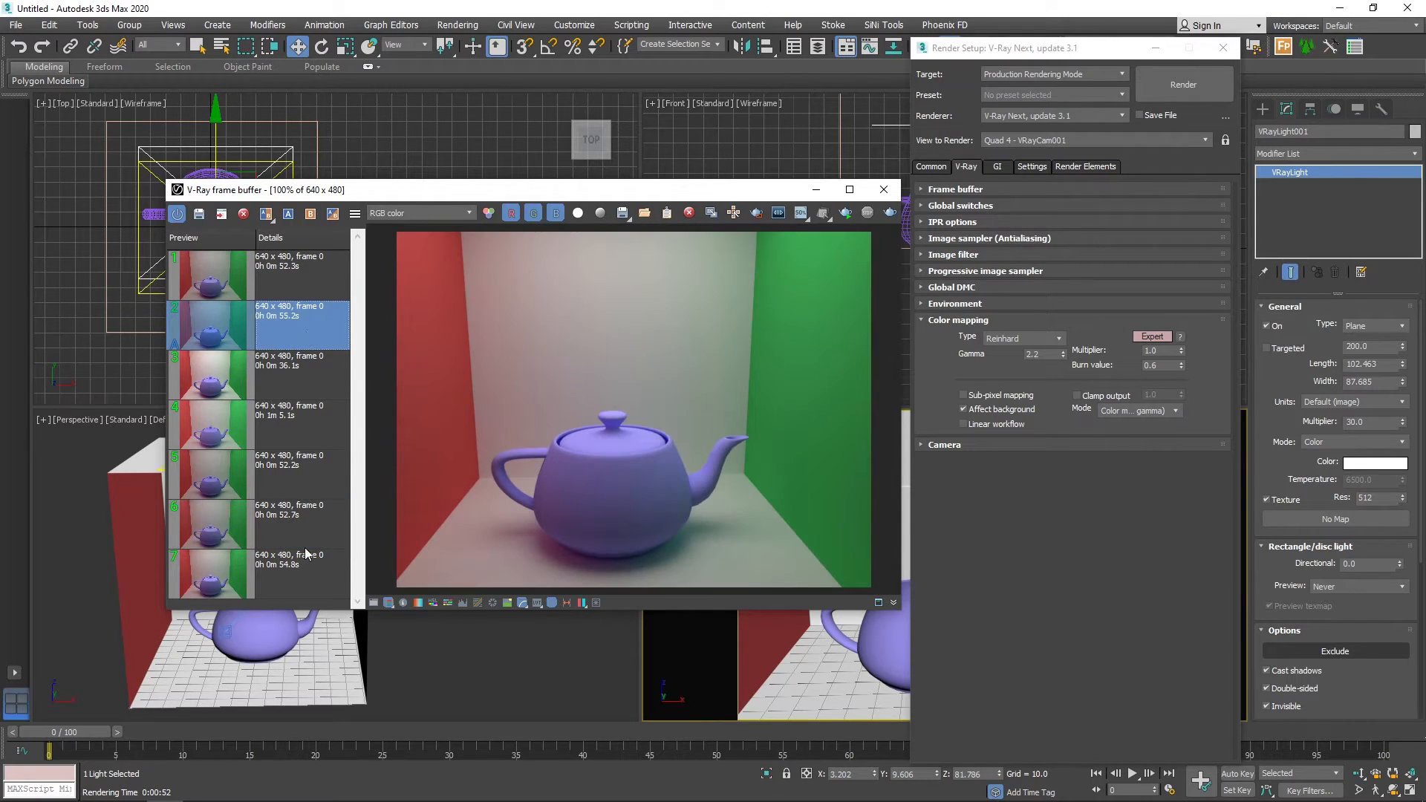
{"action": "left_click", "coordinate": [306, 575]}
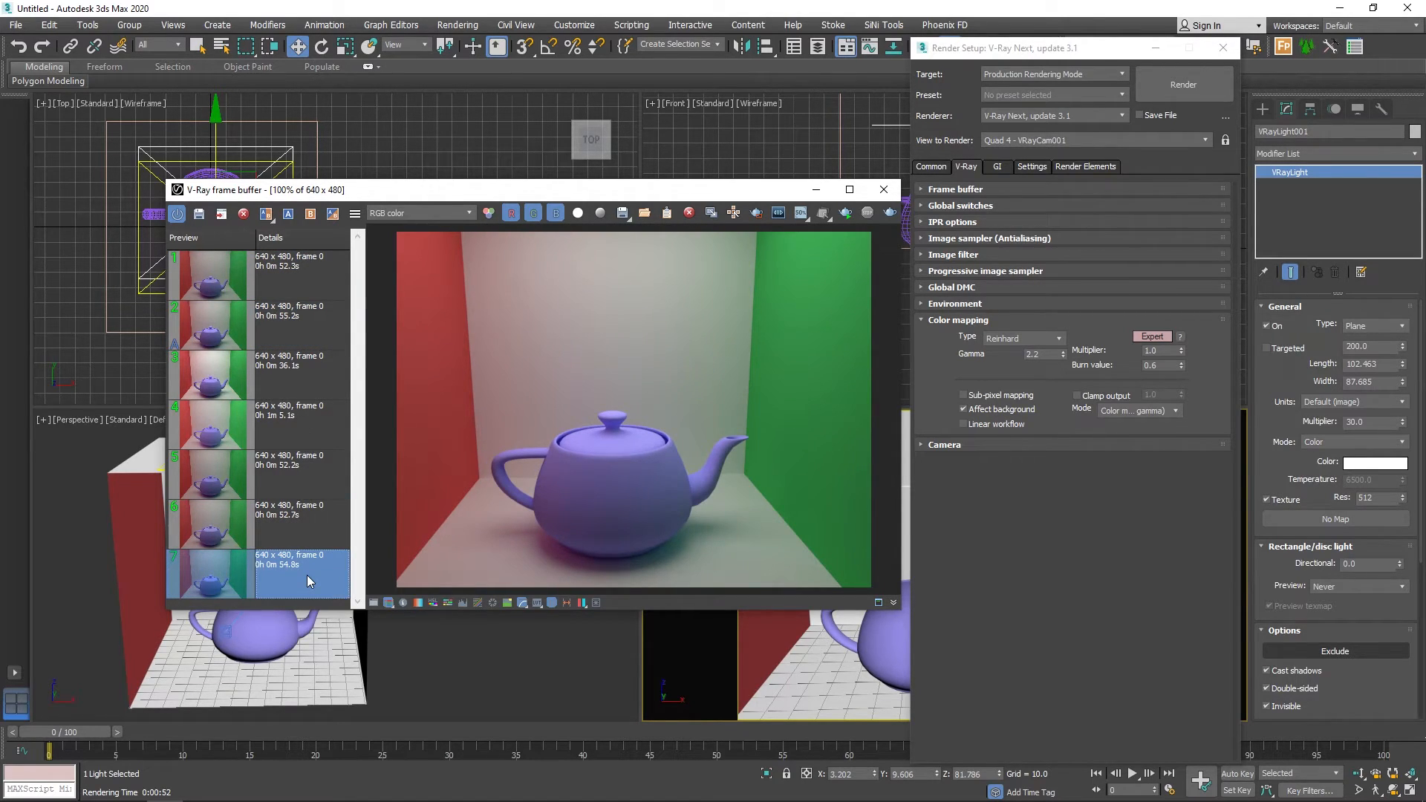
{"action": "left_click", "coordinate": [322, 528]}
{"action": "left_click", "coordinate": [291, 287]}
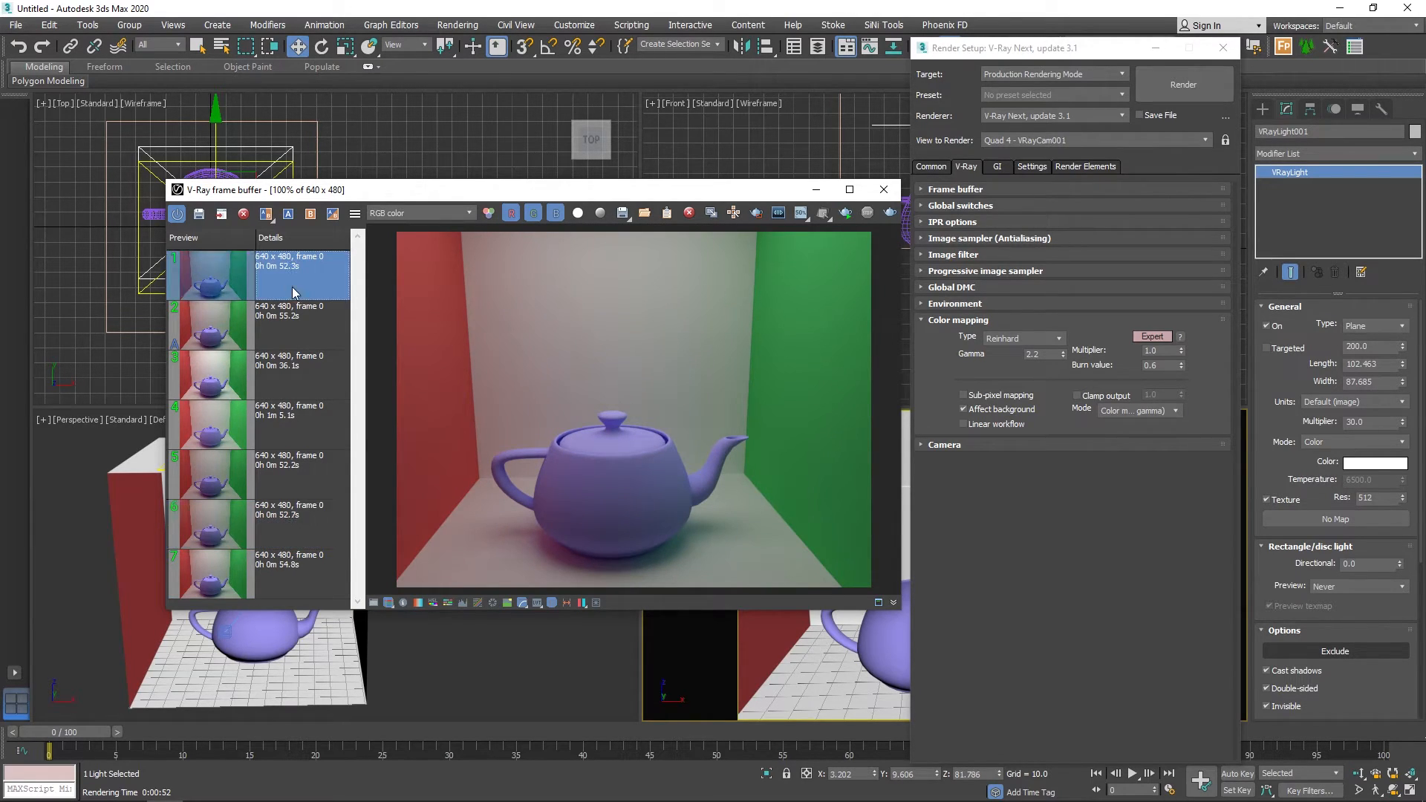
Re-render the Reinhard view with burn value 1.0, Sub-pixel mapping and Linear workflow enabled, and save the result to the render history.
{"action": "left_click", "coordinate": [1161, 365]}
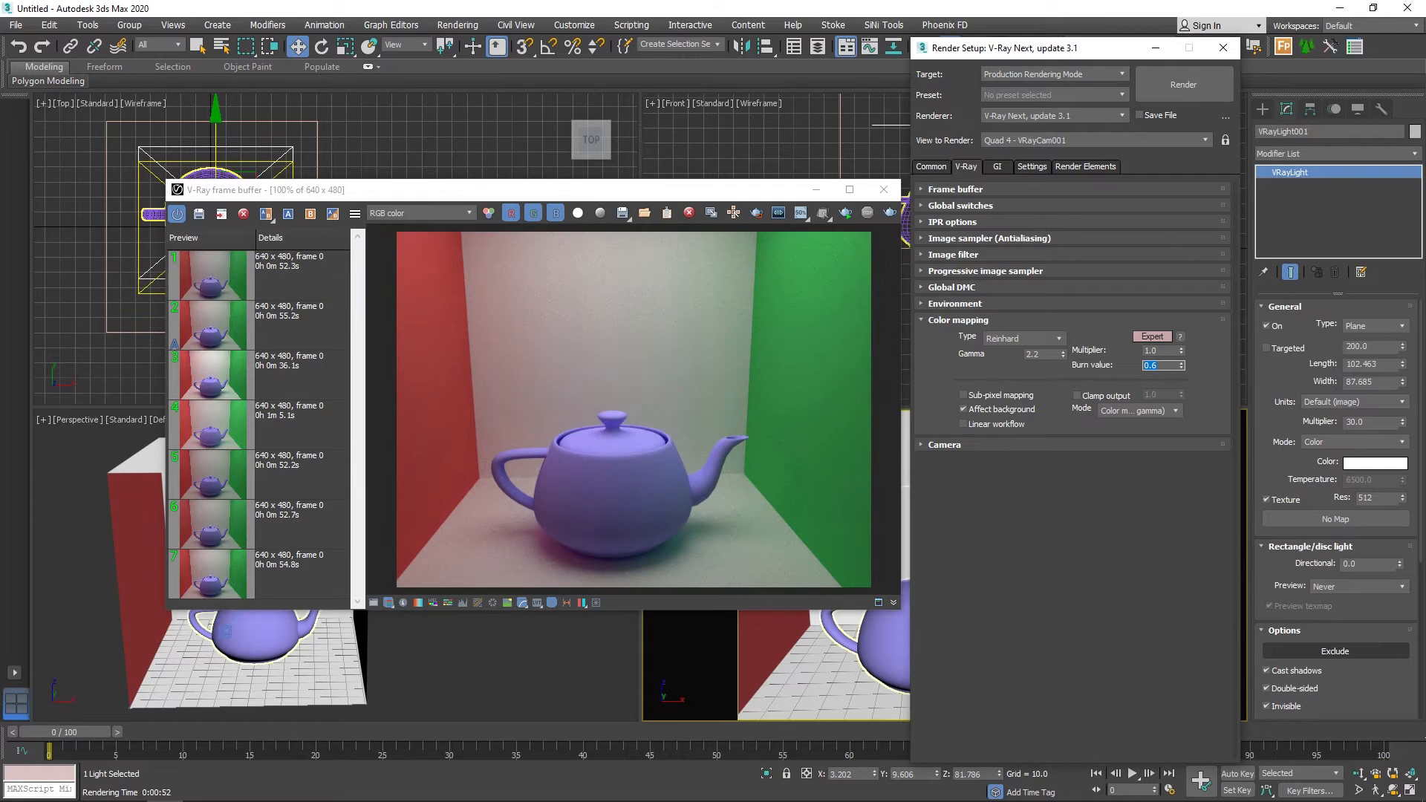
{"action": "type", "text": "1"}
{"action": "key", "text": "Return"}
{"action": "left_click", "coordinate": [984, 396]}
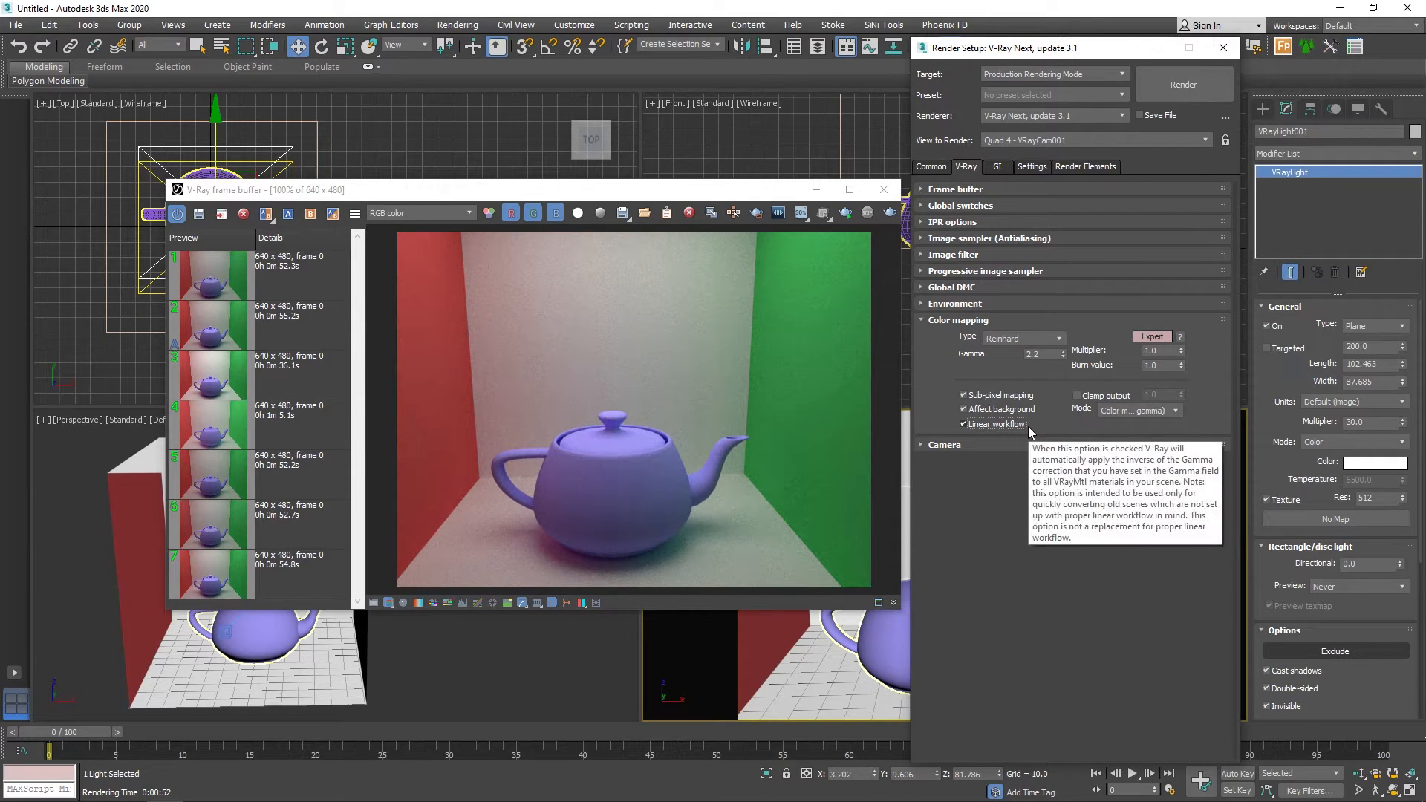
{"action": "left_click", "coordinate": [889, 214]}
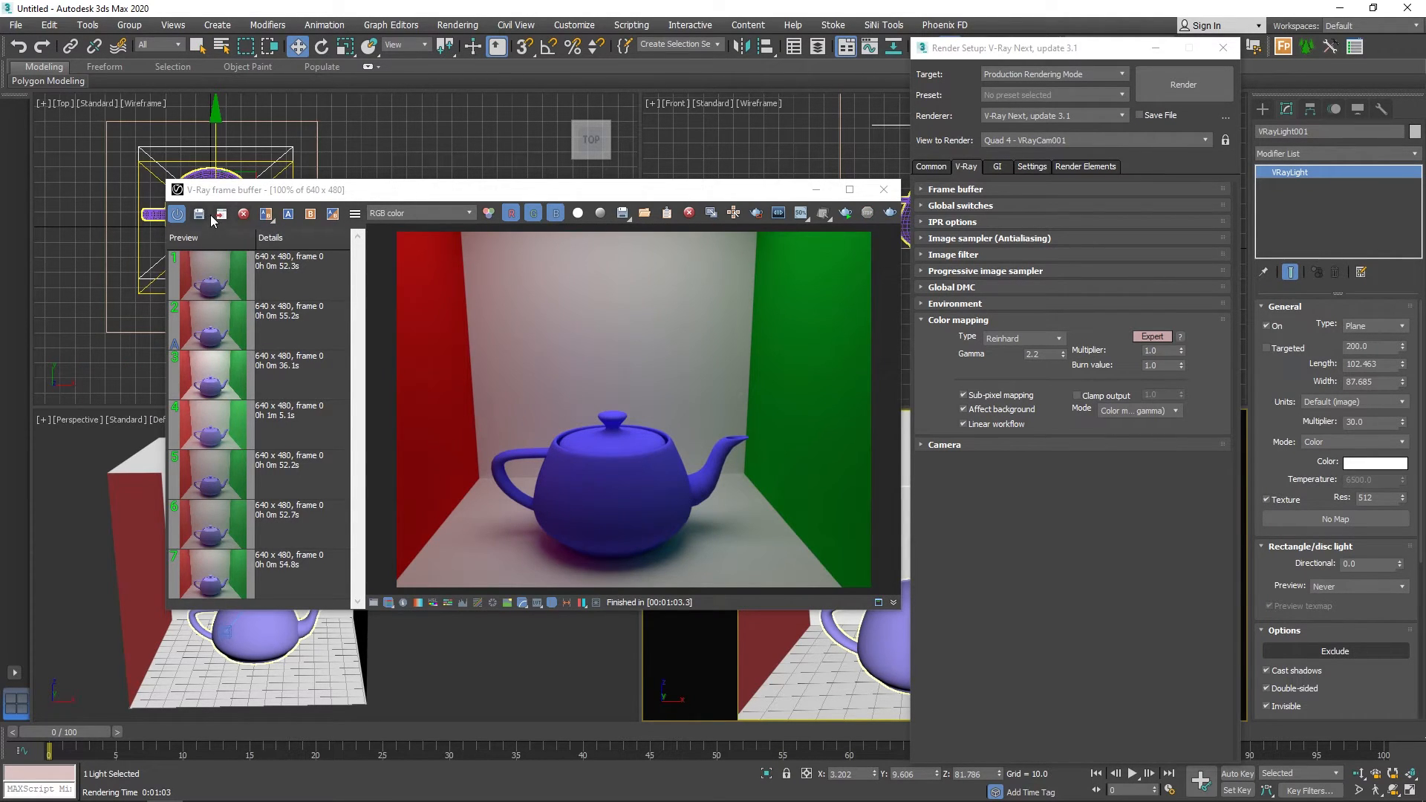
{"action": "left_click", "coordinate": [198, 214]}
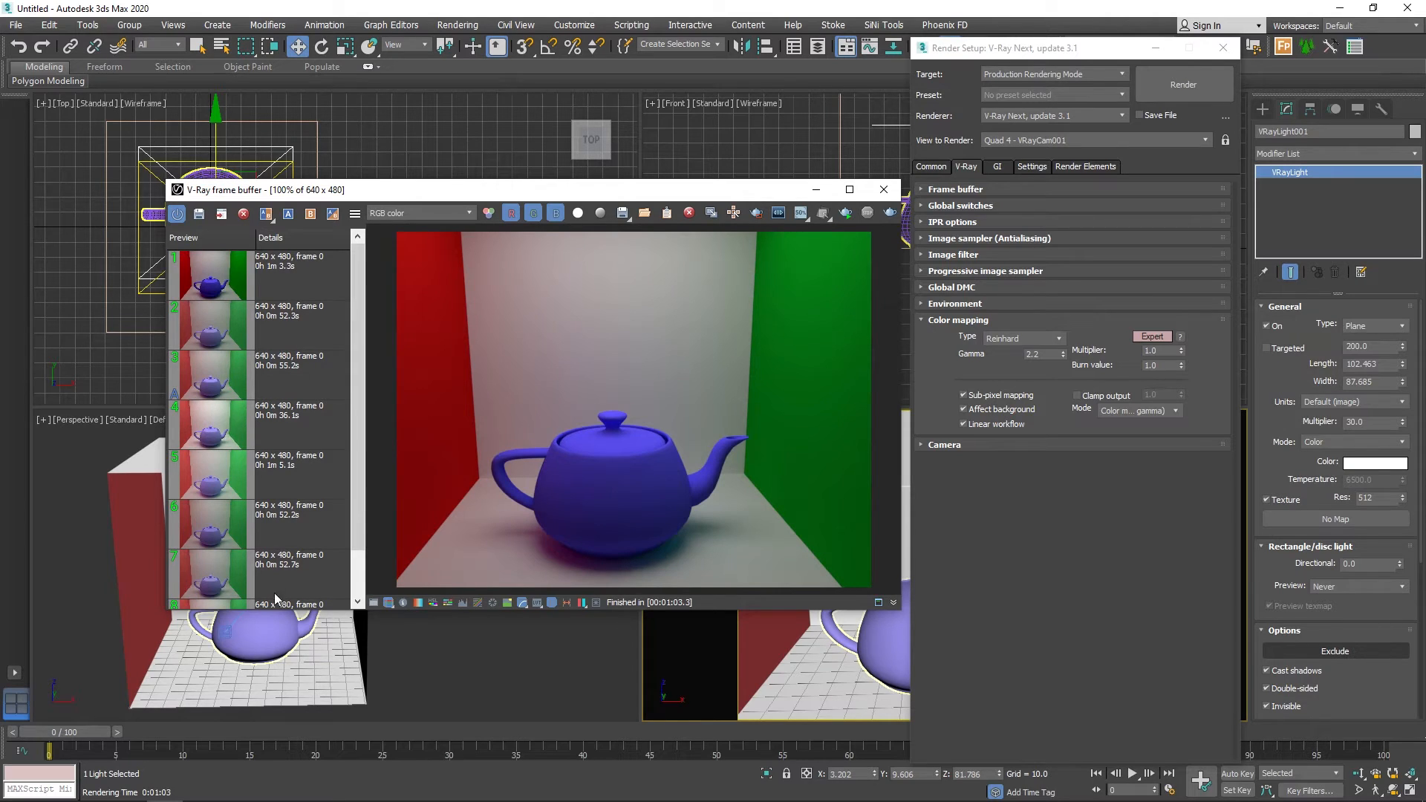
Examine the saved renders one after another, from the older color mapping tests up to the new linear workflow render.
{"action": "left_click", "coordinate": [270, 567]}
{"action": "left_click", "coordinate": [284, 529]}
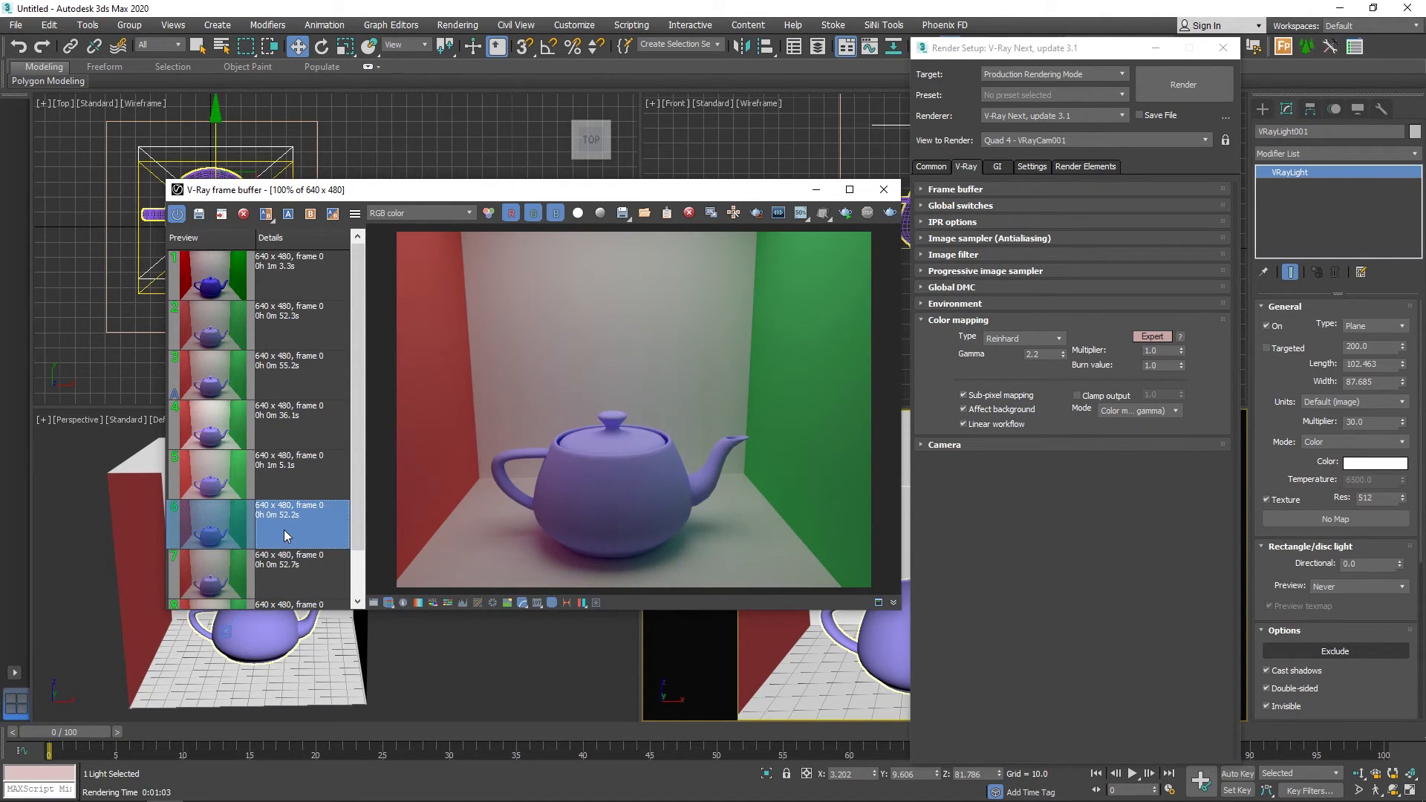
{"action": "left_click", "coordinate": [279, 478]}
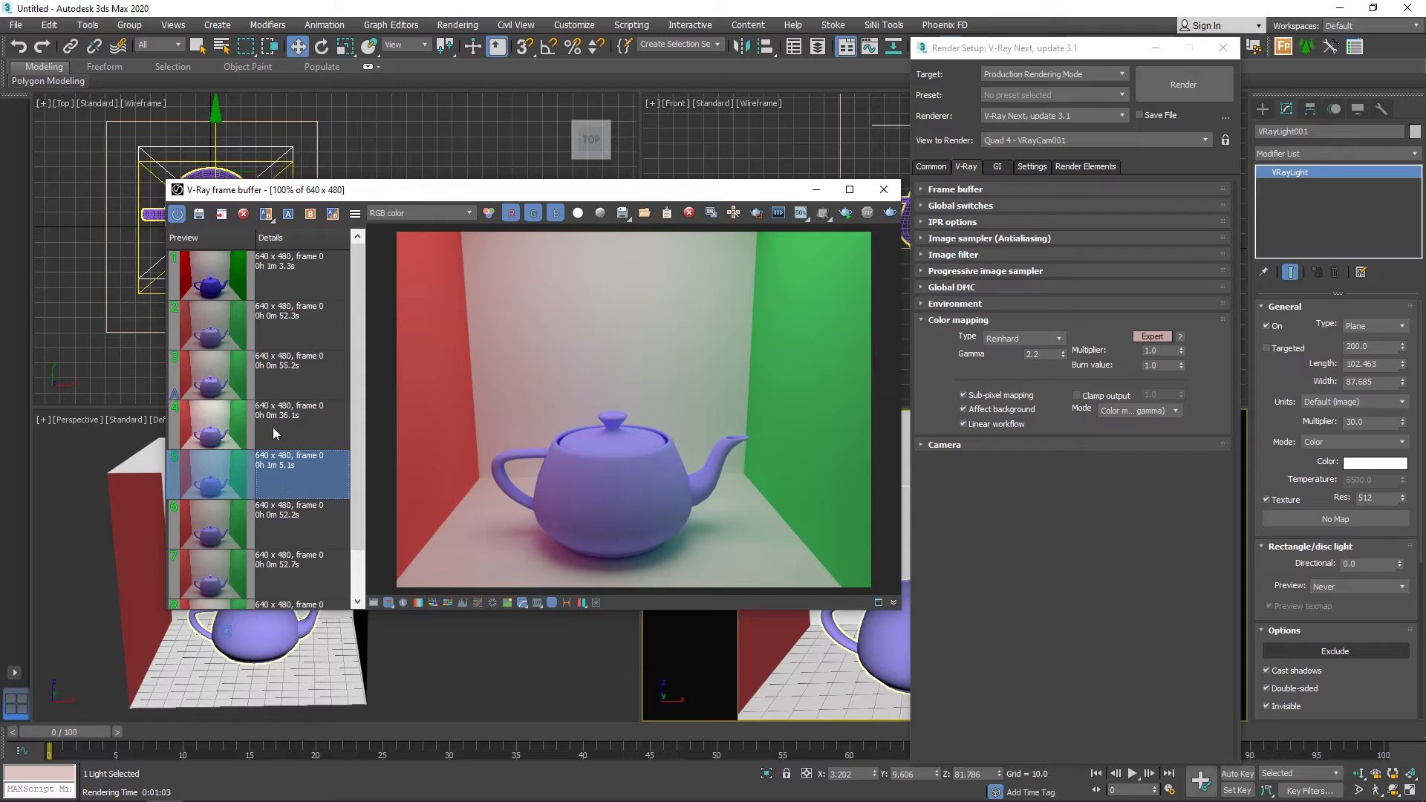
{"action": "left_click", "coordinate": [273, 426]}
{"action": "left_click", "coordinate": [291, 369]}
{"action": "left_click", "coordinate": [290, 327]}
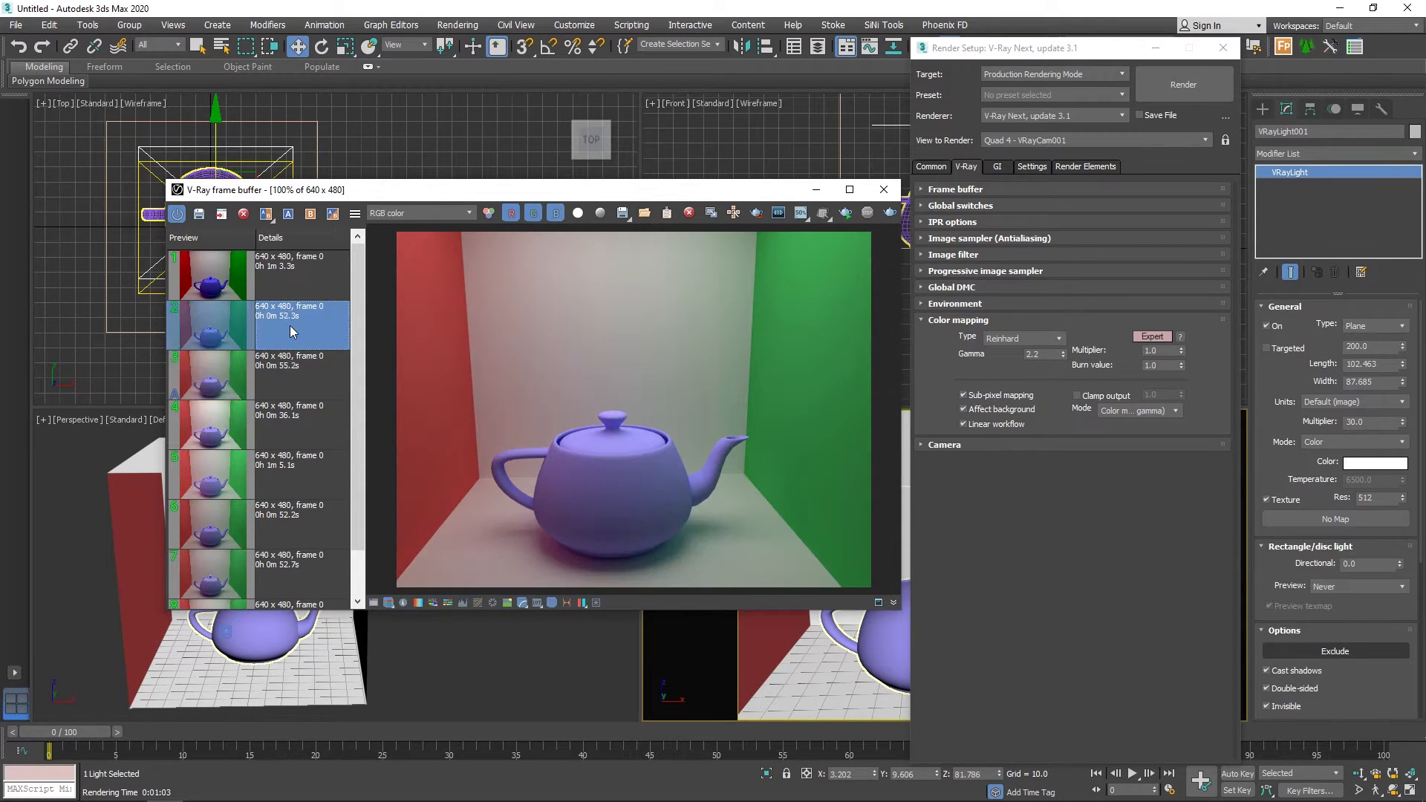
{"action": "left_click", "coordinate": [291, 281]}
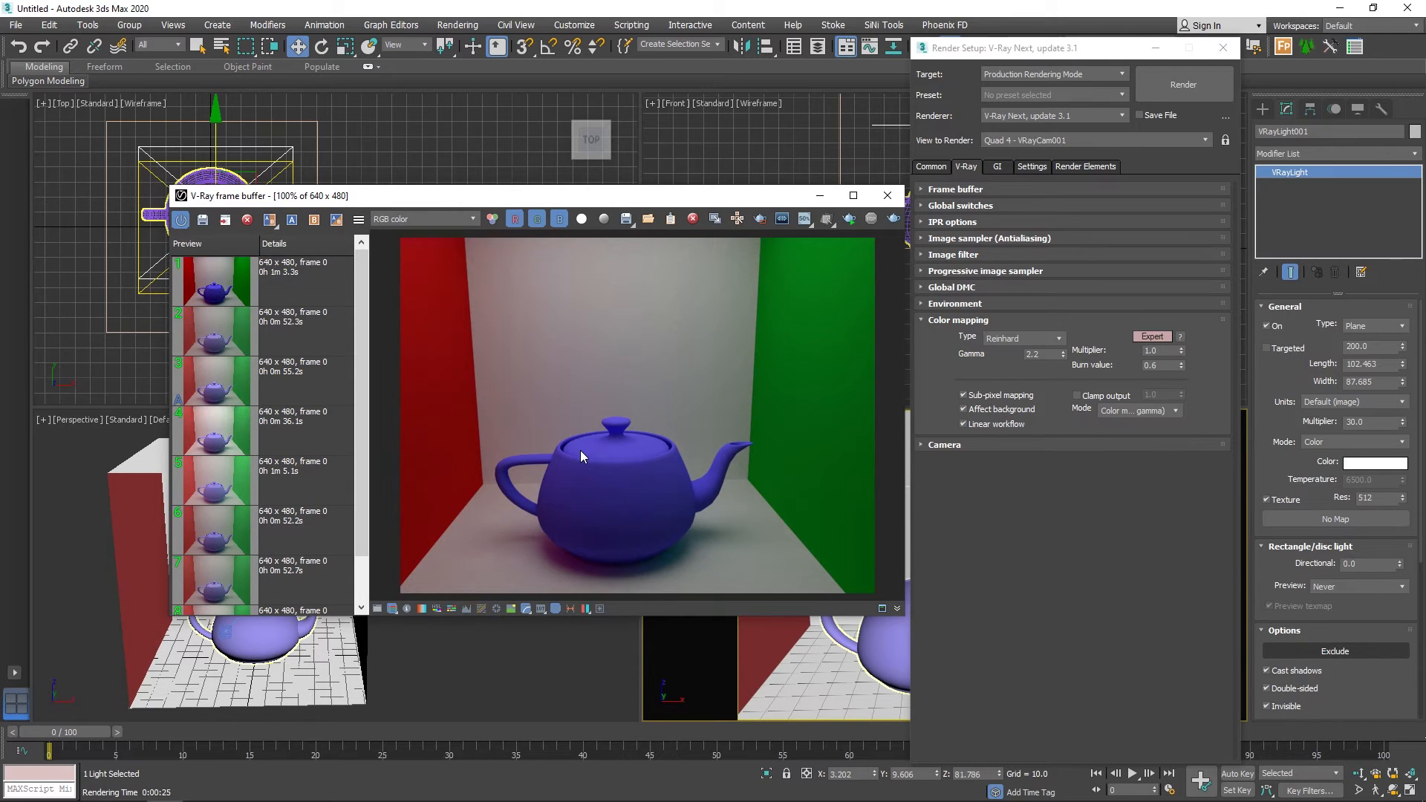
Set color mapping to Intensity exponential with a bright multiplier of 1.0, render the camera view and save the result to the history.
{"action": "left_click", "coordinate": [1049, 338]}
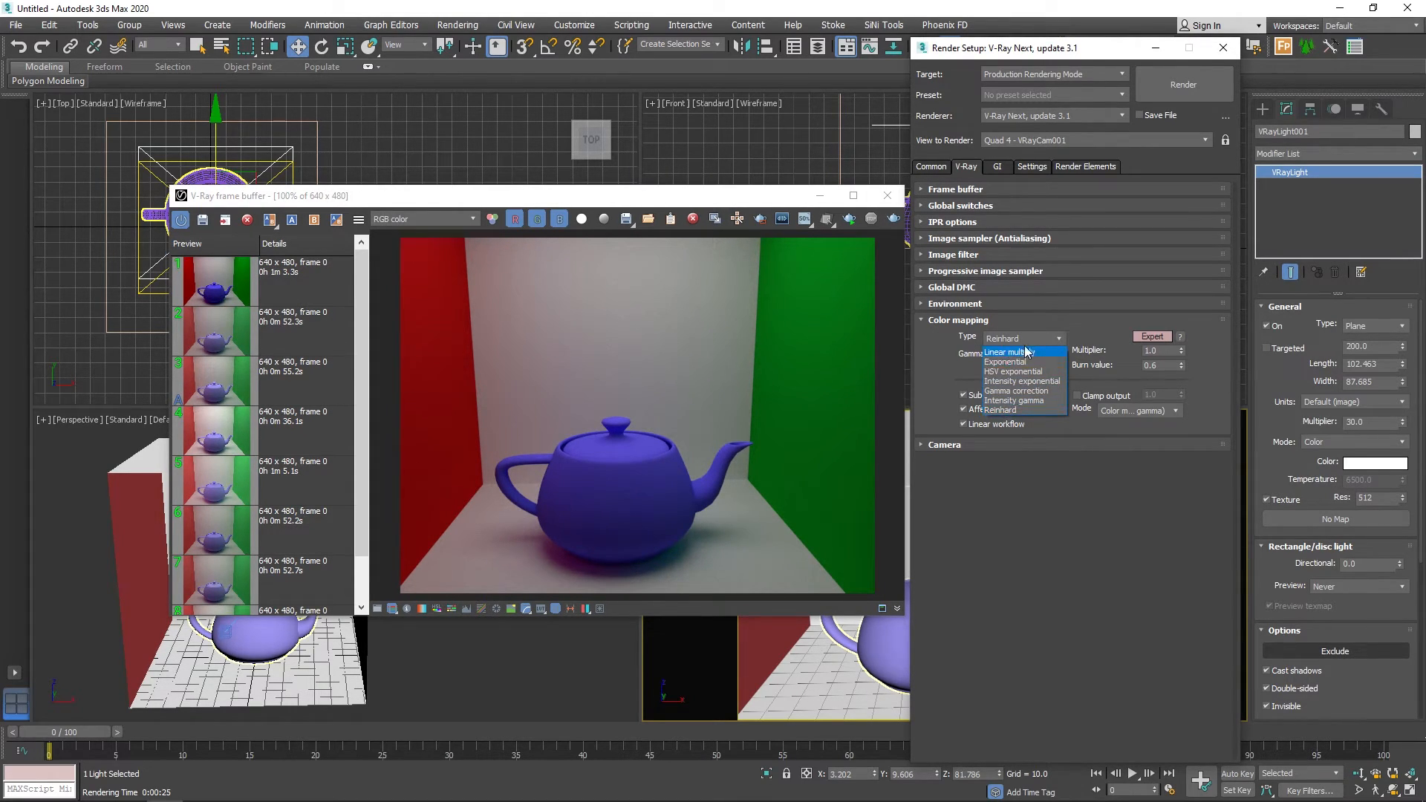
{"action": "left_click", "coordinate": [1008, 381]}
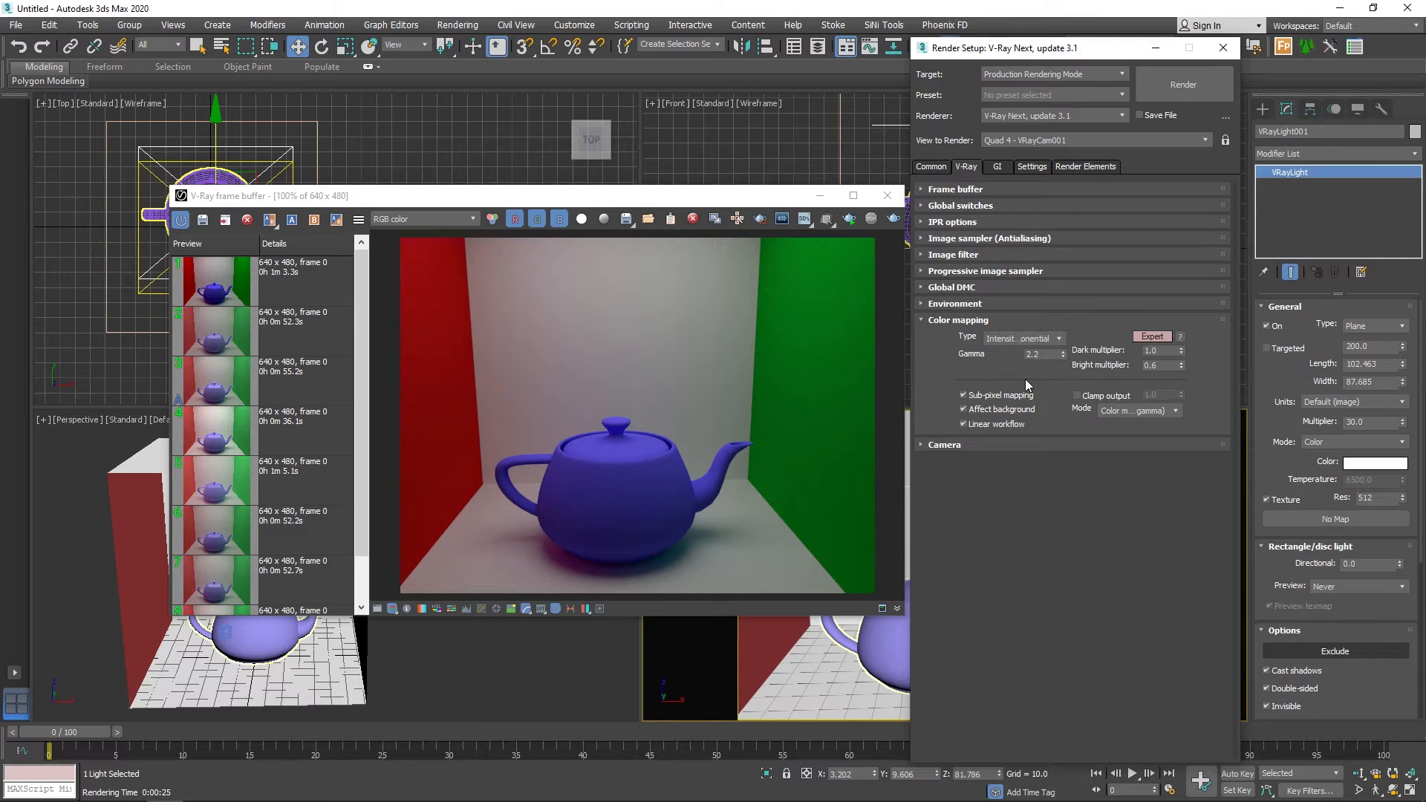
{"action": "left_click_drag", "start_coordinate": [1159, 367], "coordinate": [1126, 367]}
{"action": "type", "text": "1"}
{"action": "key", "text": "Return"}
{"action": "left_click", "coordinate": [894, 218]}
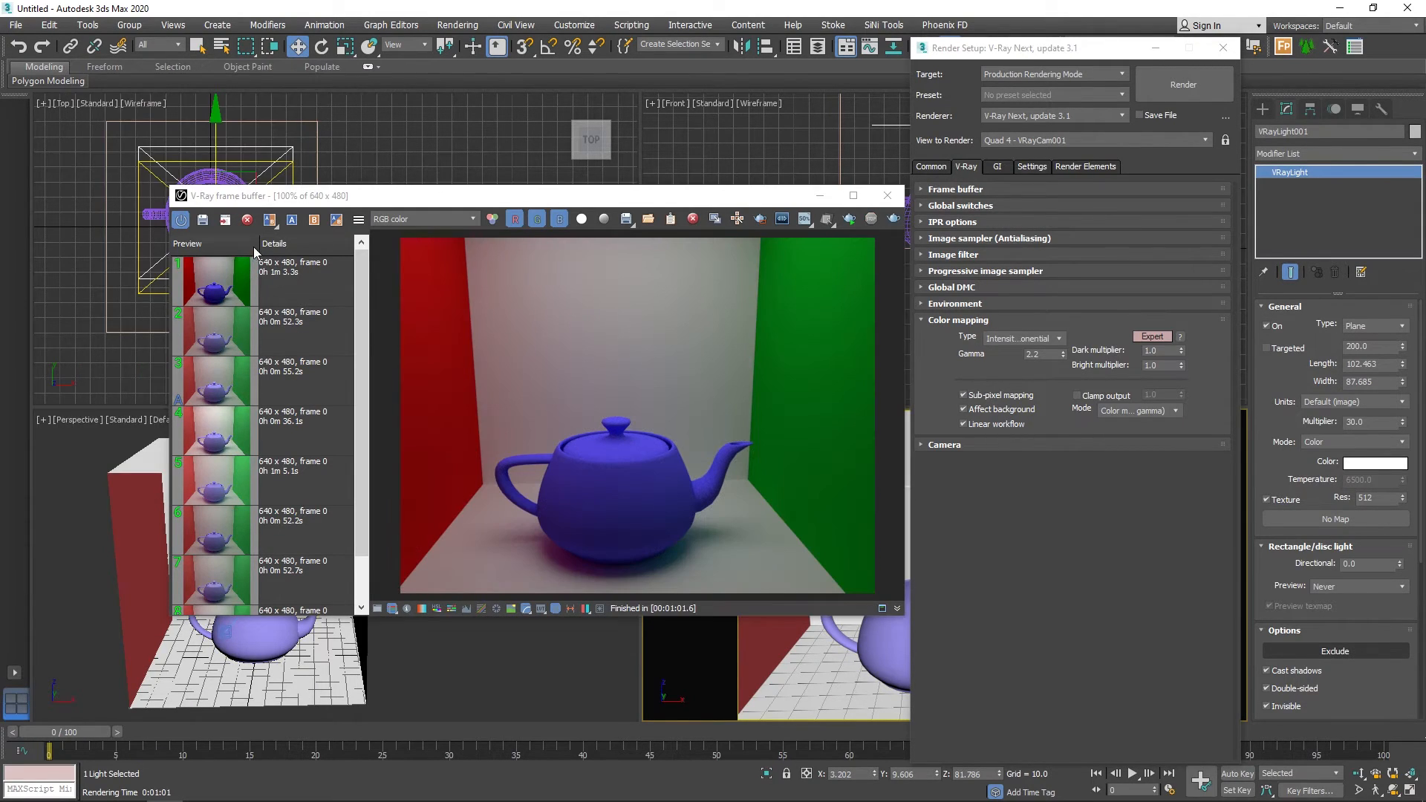
{"action": "left_click", "coordinate": [203, 224]}
Compare the Intensity exponential render with the linear workflow Reinhard render in the history.
{"action": "left_click", "coordinate": [270, 320]}
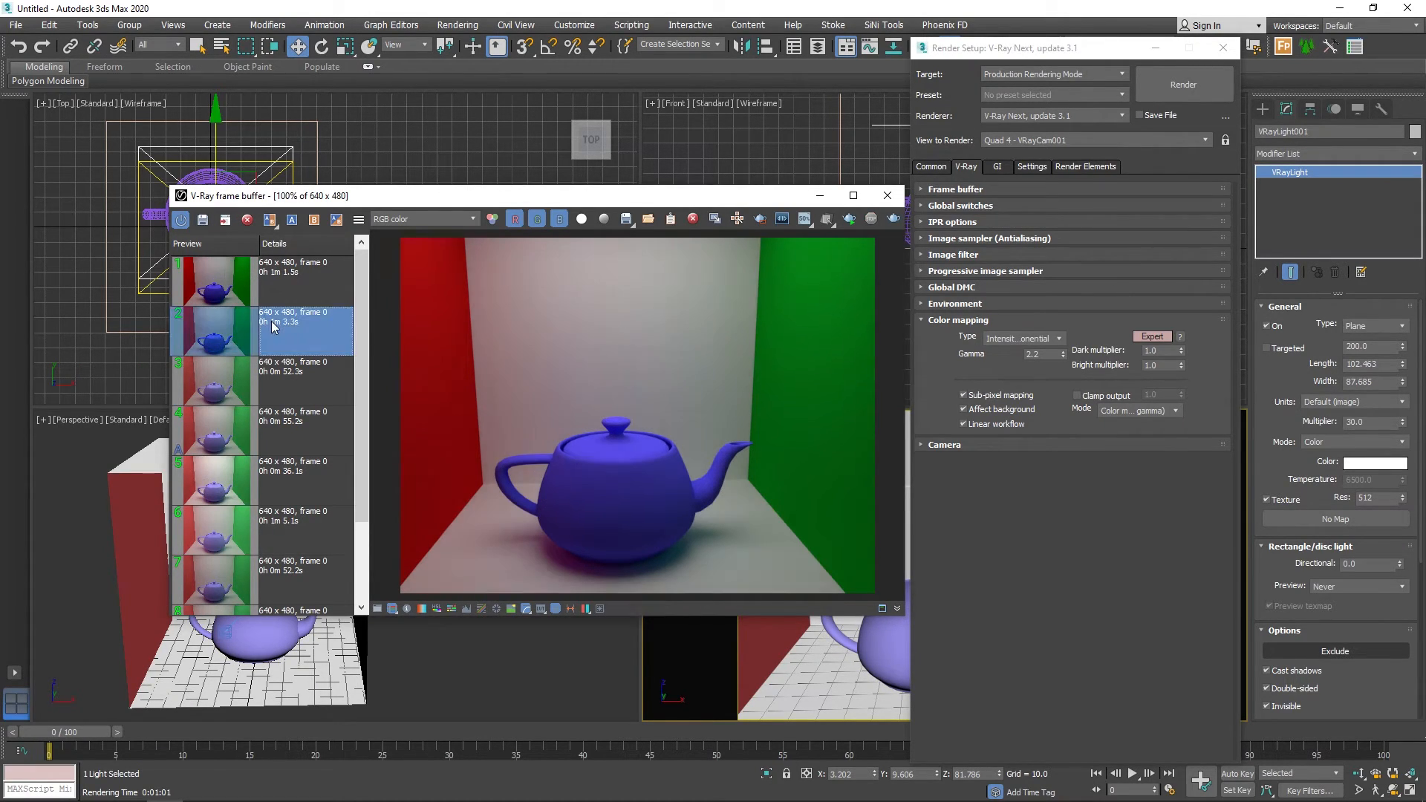
{"action": "left_click", "coordinate": [293, 276]}
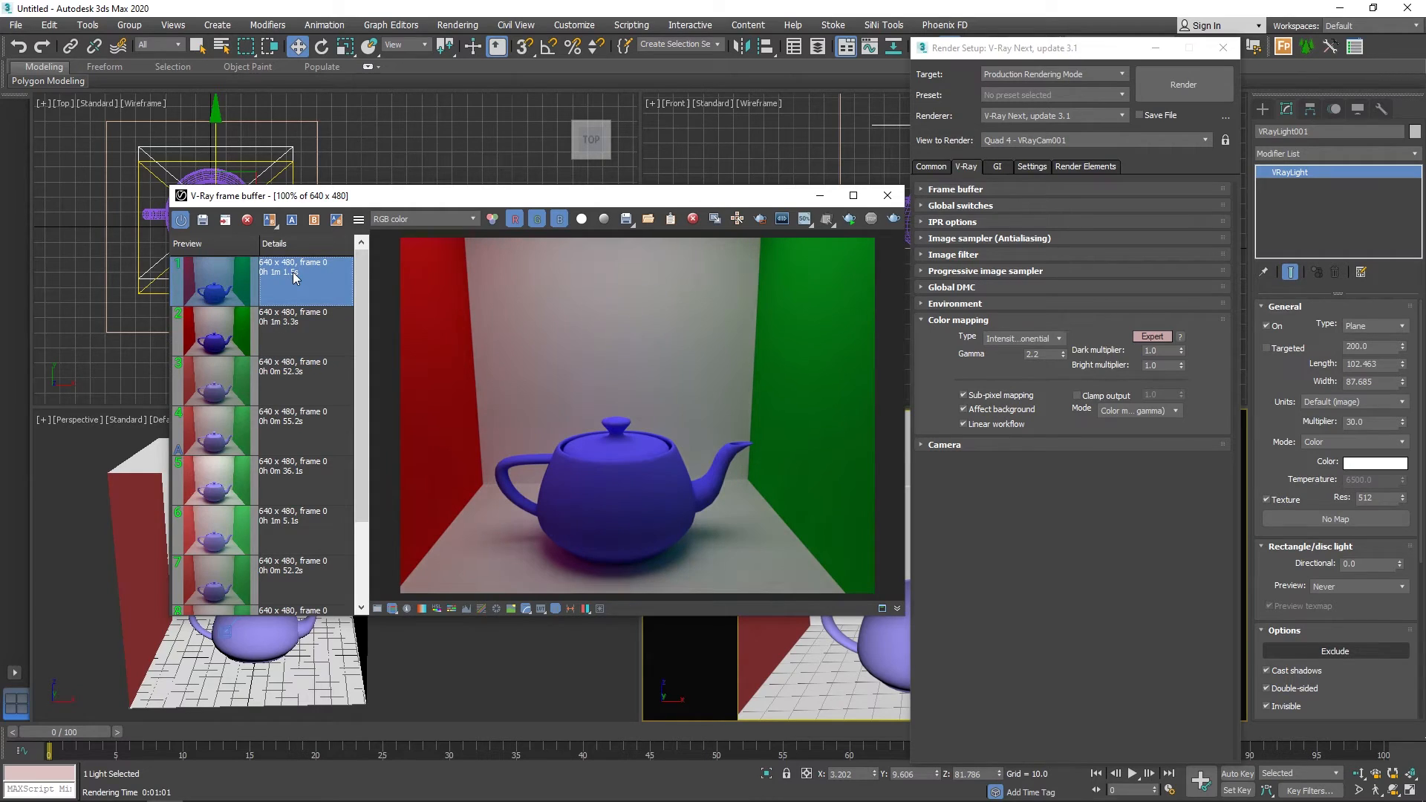
{"action": "left_click", "coordinate": [295, 343]}
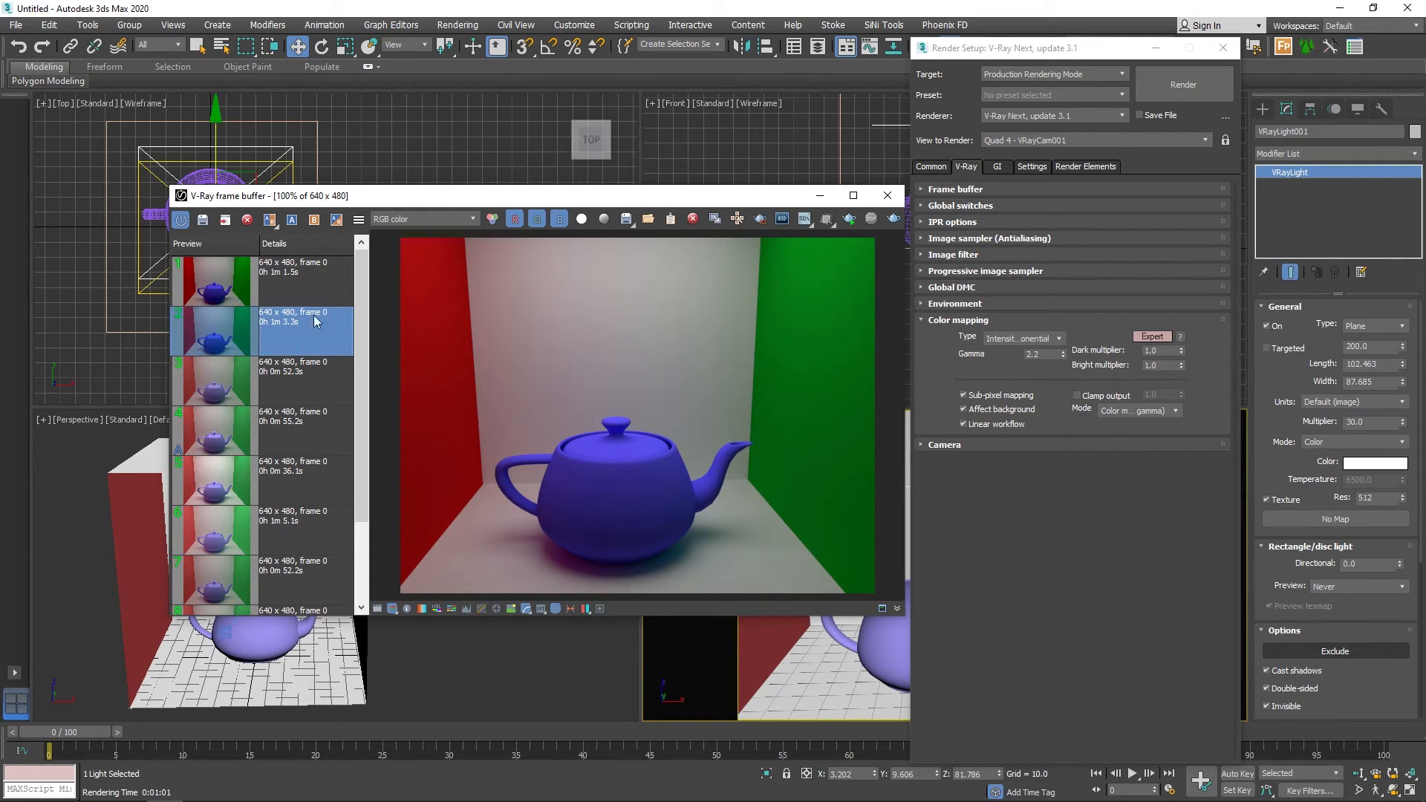
{"action": "left_click", "coordinate": [279, 292]}
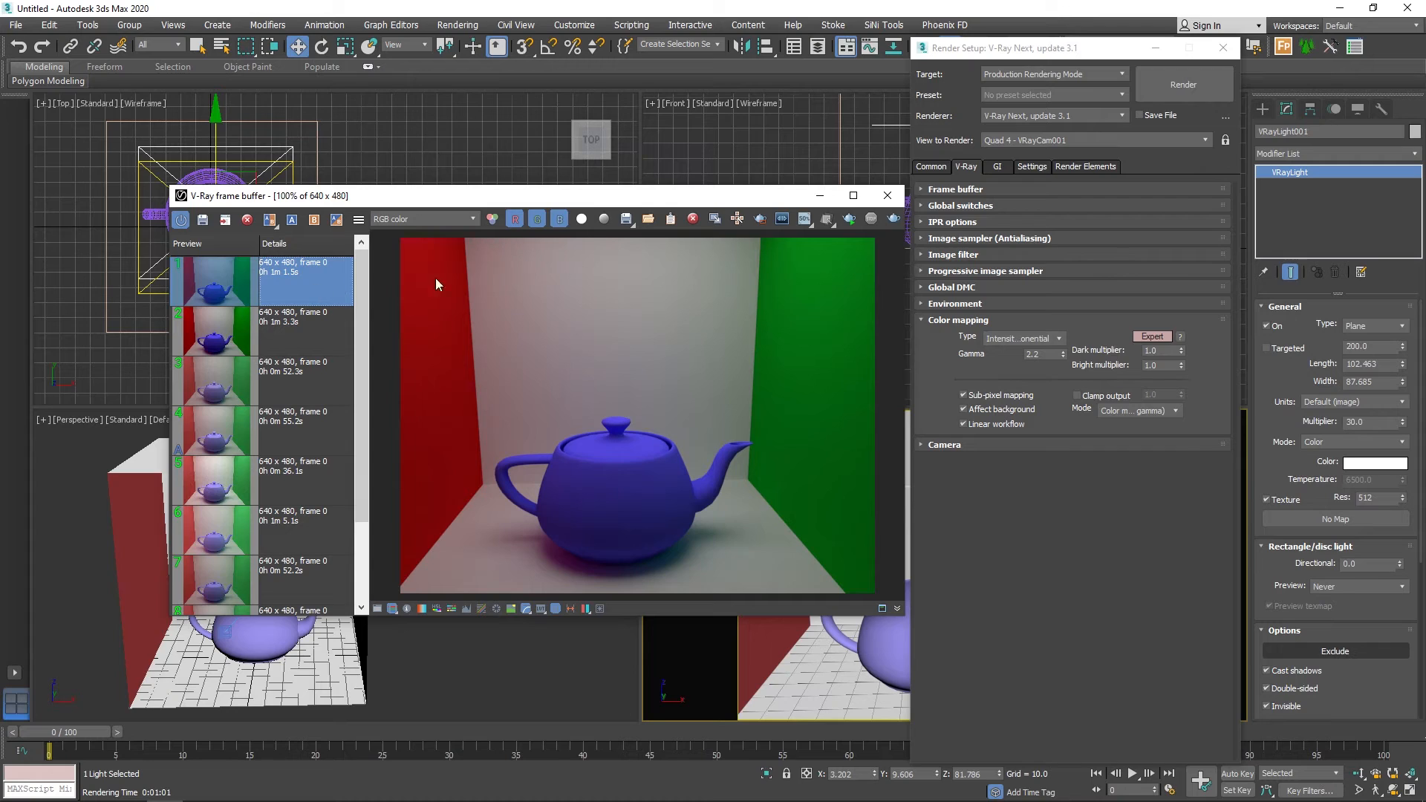
Set the color mapping type to Gamma correction, re-render the camera view and save the result to the render history.
{"action": "left_click", "coordinate": [1013, 344]}
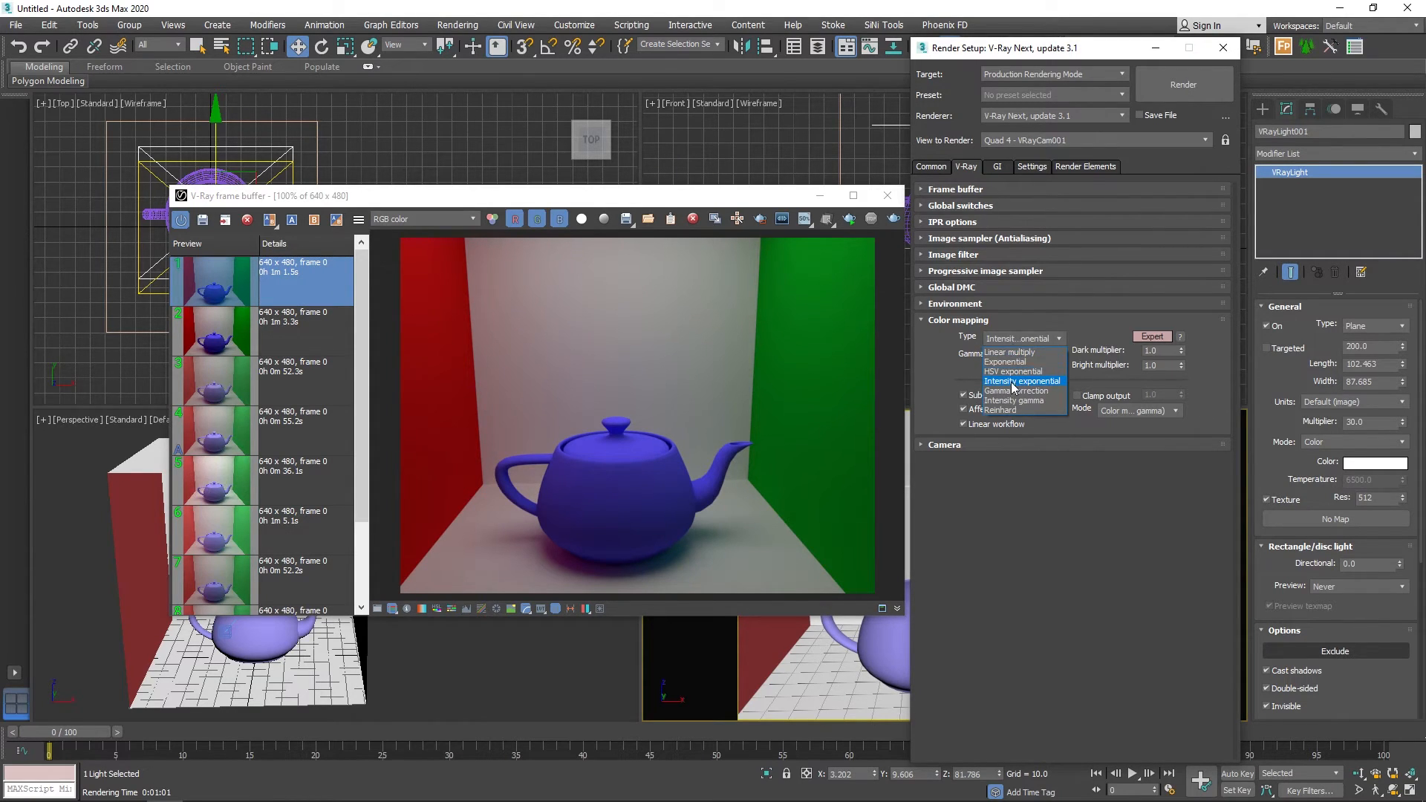
{"action": "left_click", "coordinate": [1031, 391]}
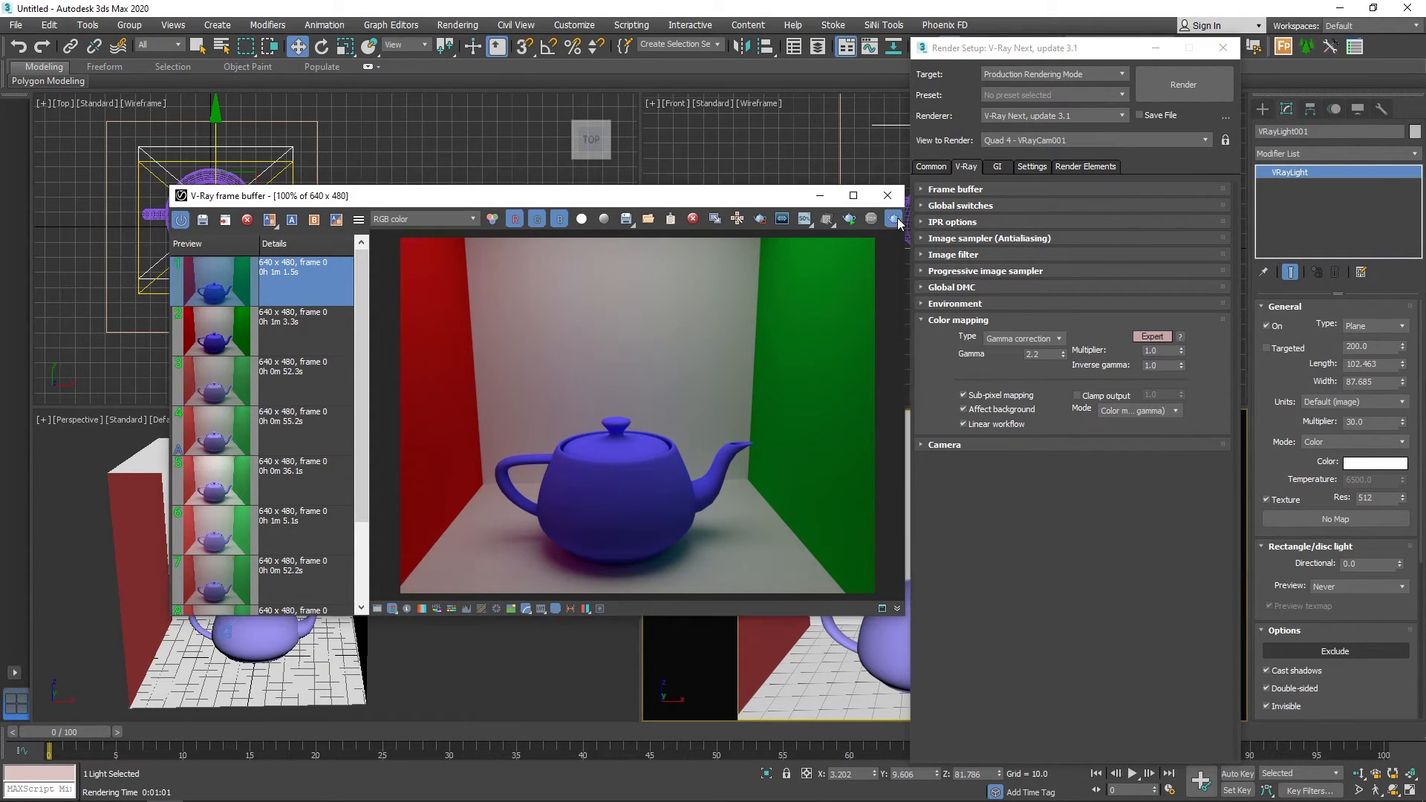
{"action": "key", "text": "shift+q"}
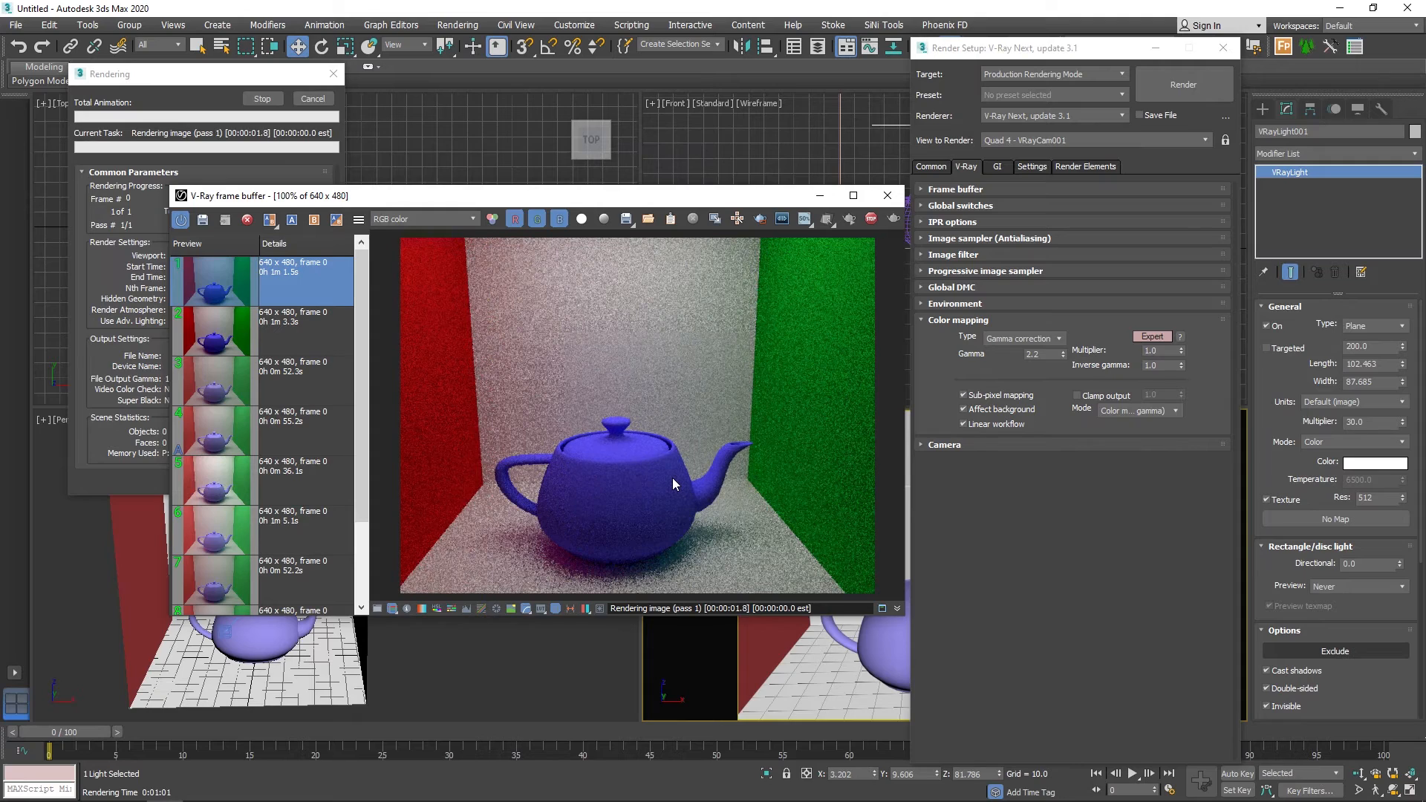
{"action": "left_click", "coordinate": [203, 222]}
Compare the Gamma correction render with the Intensity exponential and Reinhard renders in the history.
{"action": "left_click", "coordinate": [310, 283]}
{"action": "left_click", "coordinate": [310, 320]}
{"action": "left_click", "coordinate": [302, 304]}
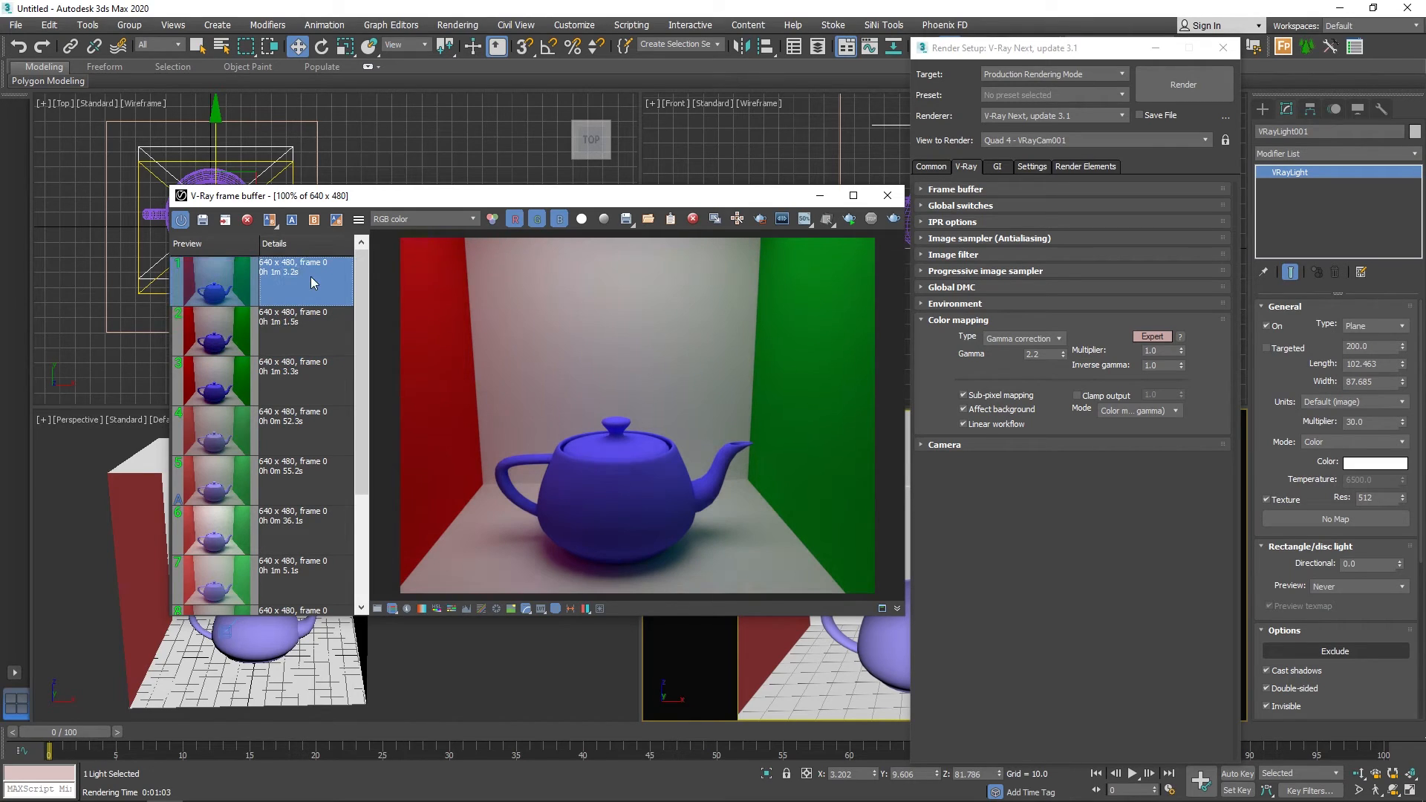
{"action": "left_click", "coordinate": [315, 392]}
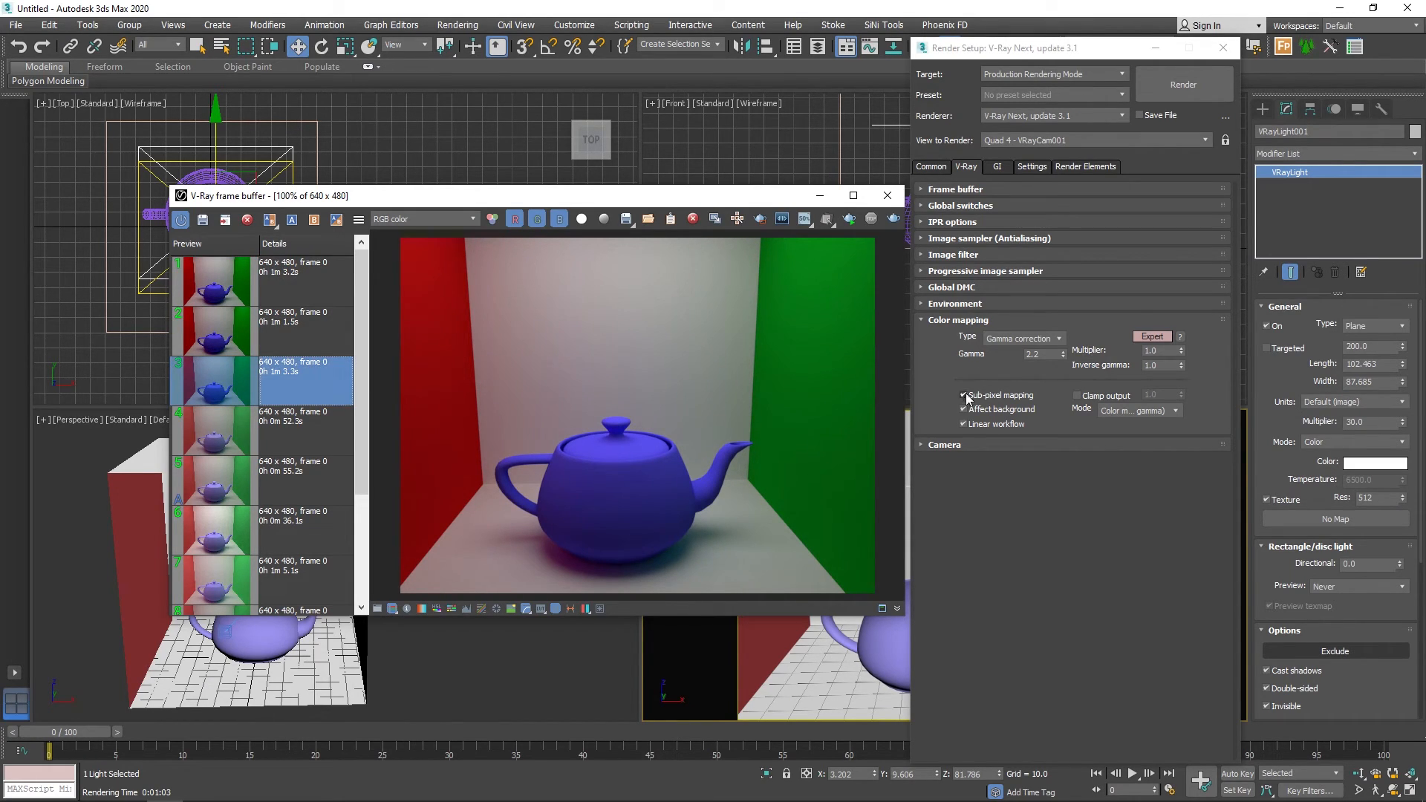
Set the color mapping type to Intensity gamma, re-render the camera view and save the result to the render history.
{"action": "left_click", "coordinate": [1018, 340]}
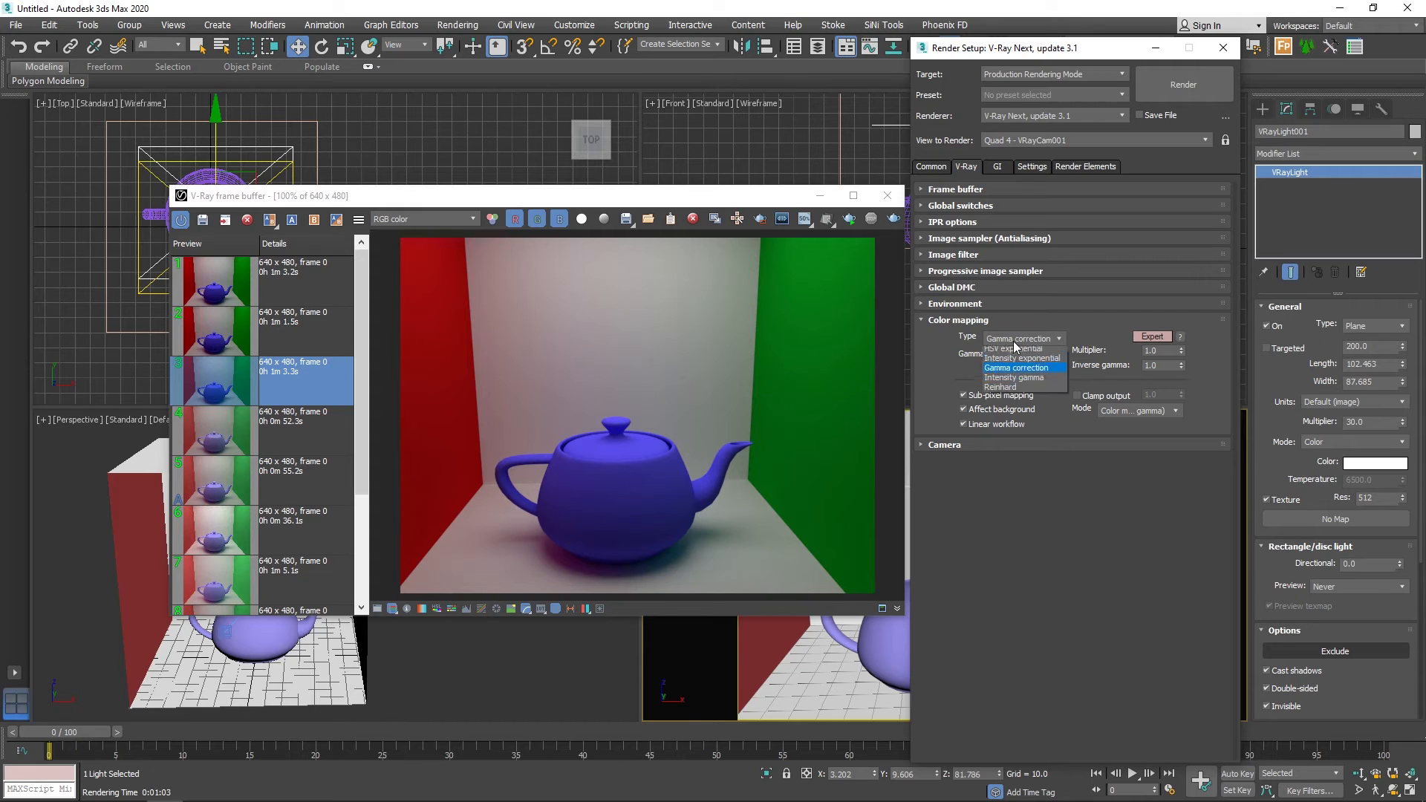
{"action": "left_click", "coordinate": [1004, 401]}
{"action": "left_click", "coordinate": [894, 218]}
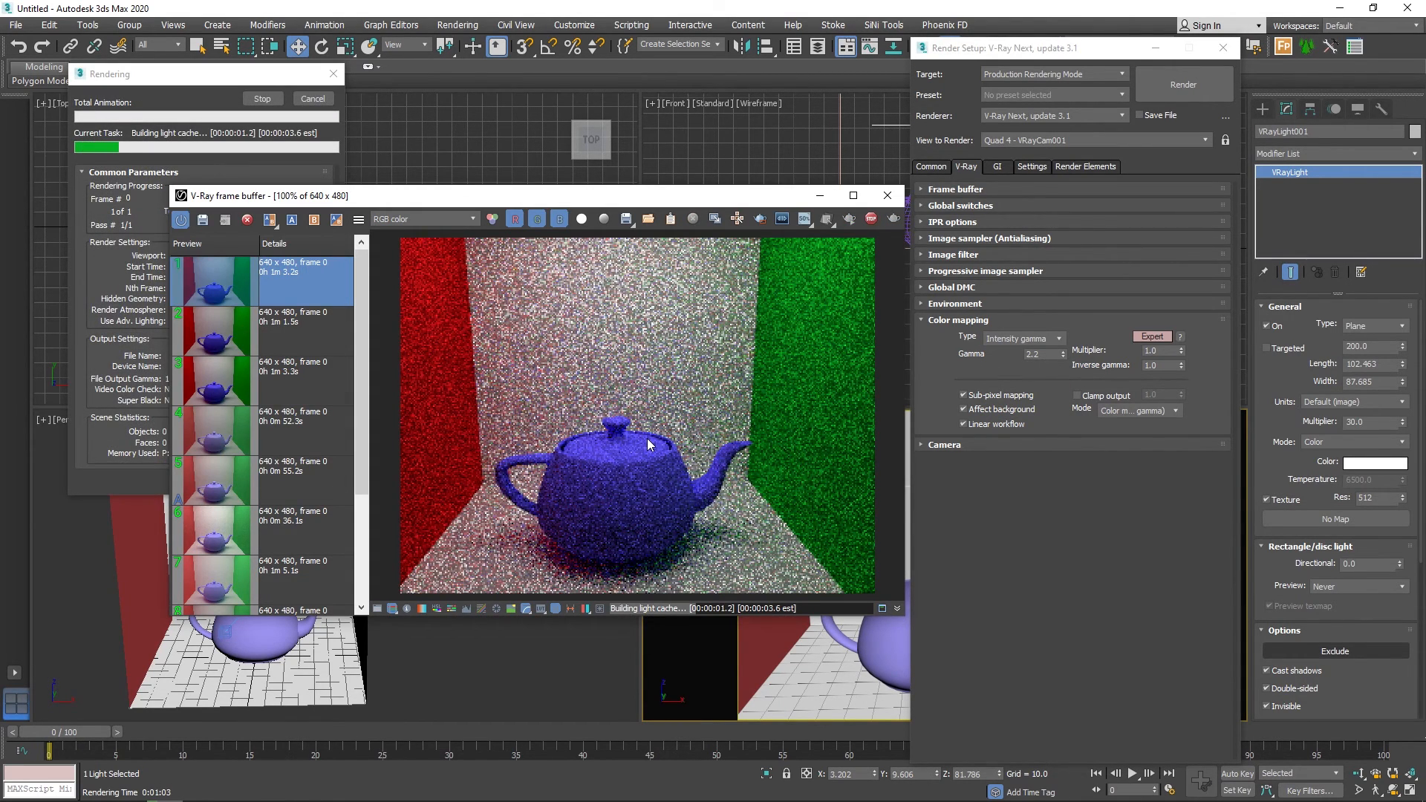
{"action": "left_click", "coordinate": [204, 223]}
Compare the Intensity gamma render with the Gamma correction and Intensity exponential renders in the history.
{"action": "left_click", "coordinate": [296, 276]}
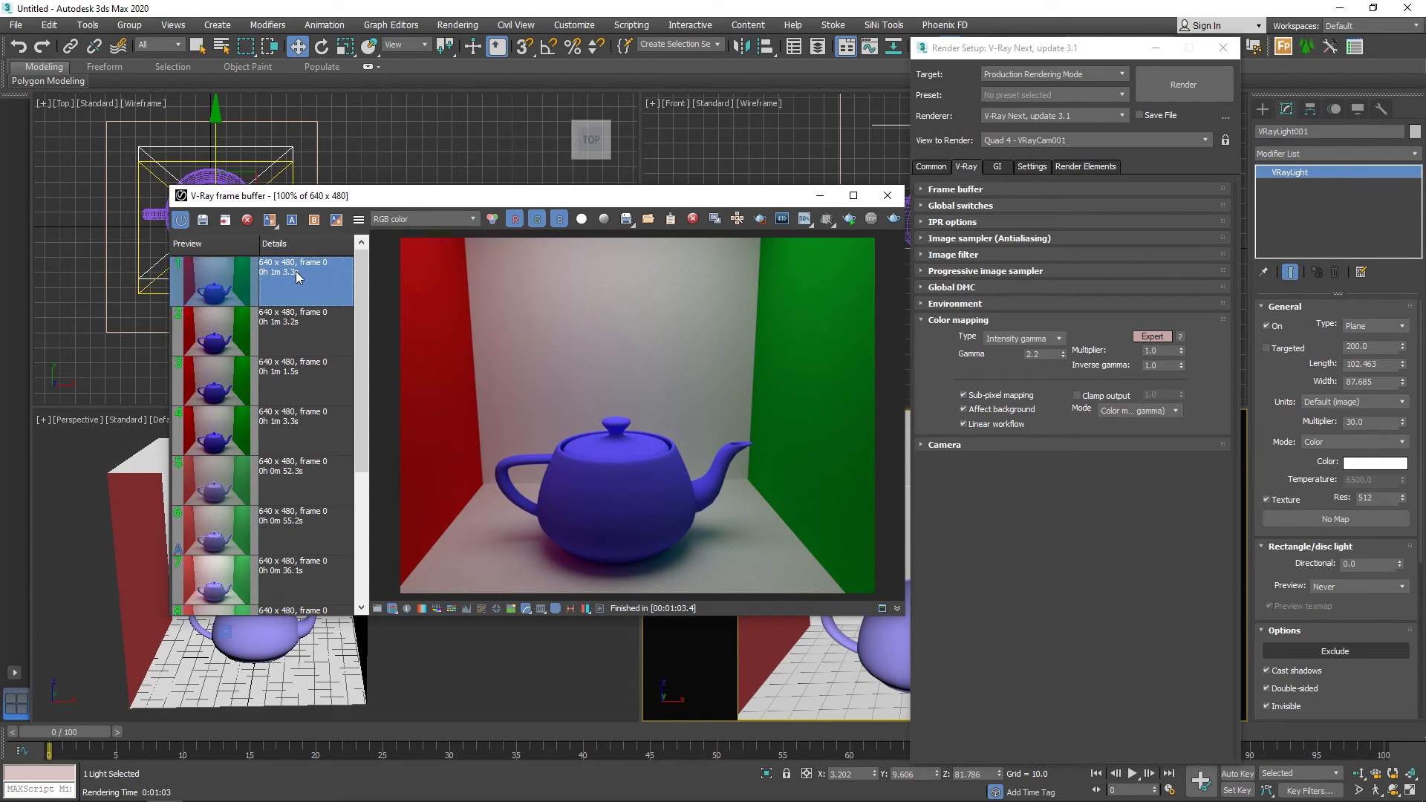
{"action": "left_click", "coordinate": [316, 342]}
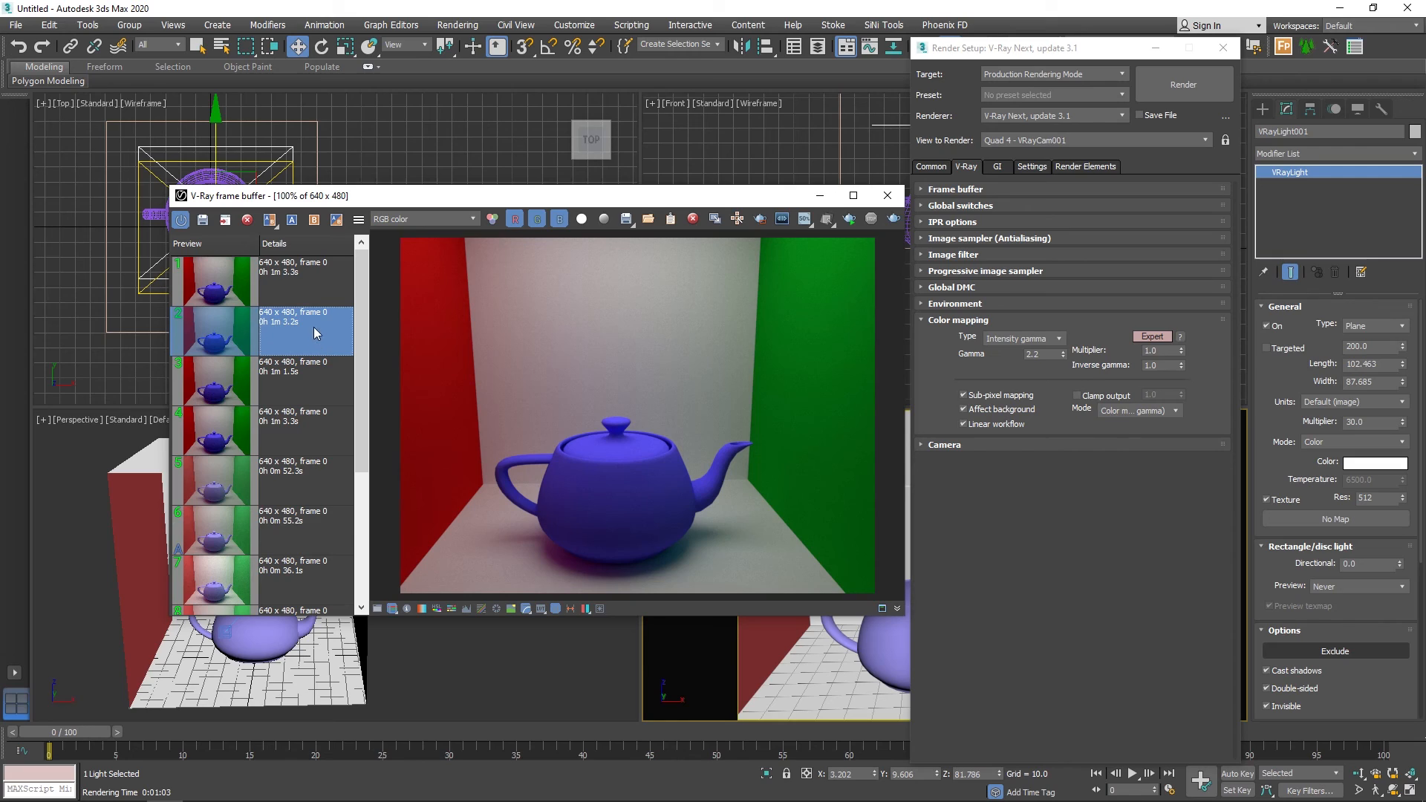
{"action": "left_click", "coordinate": [315, 299]}
{"action": "left_click", "coordinate": [304, 374]}
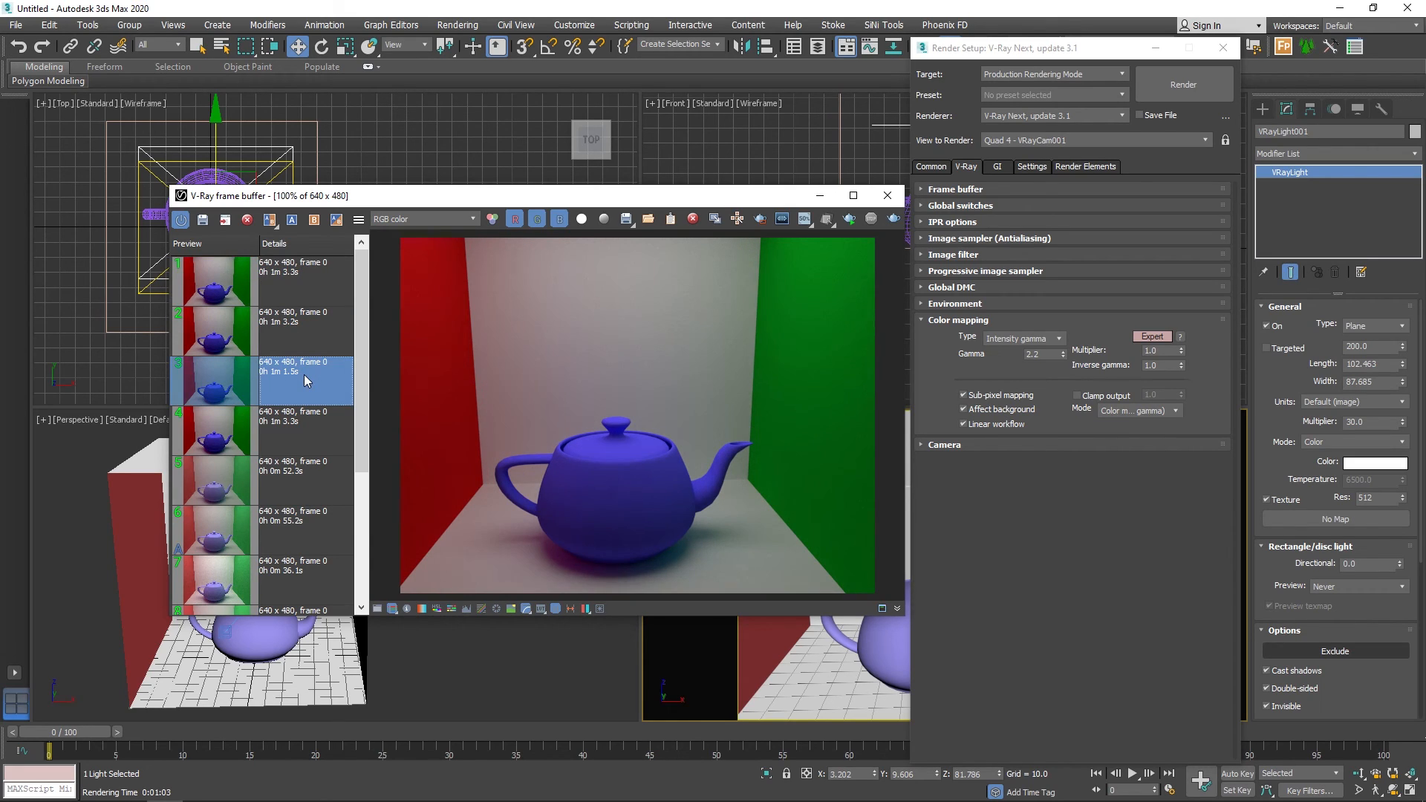
{"action": "left_click", "coordinate": [298, 336]}
{"action": "left_click", "coordinate": [299, 281]}
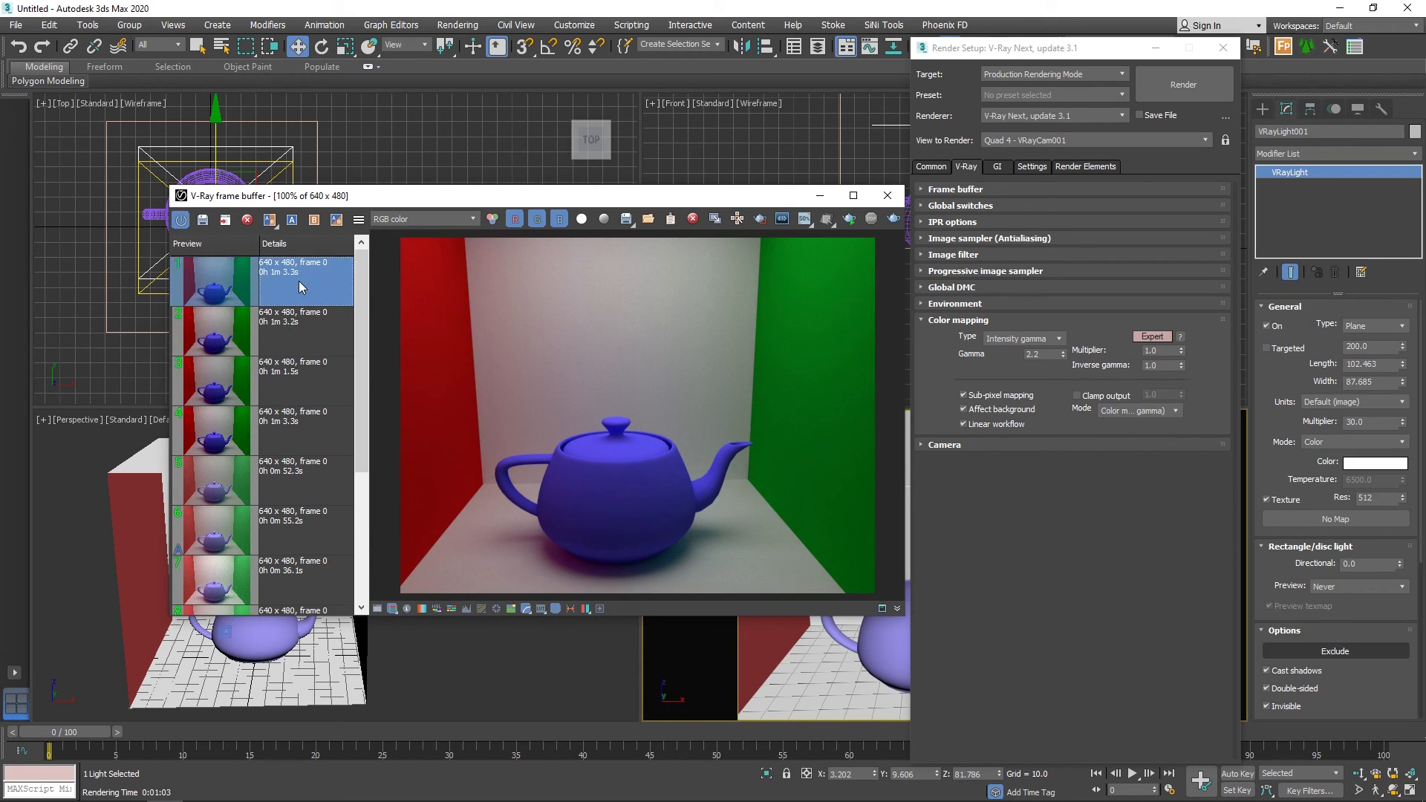